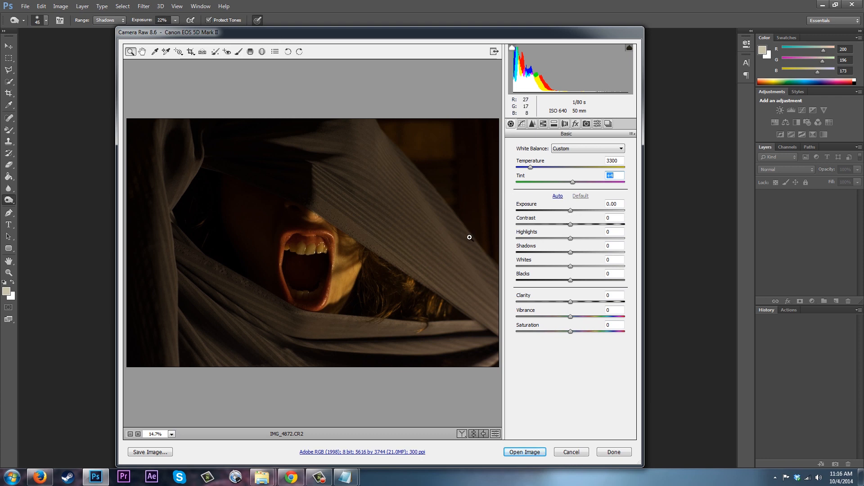
# Set the white balance temperature to 2900 and raise the exposure to +0.65.
pyautogui.moveTo(531, 167); pyautogui.dragTo(526, 167)
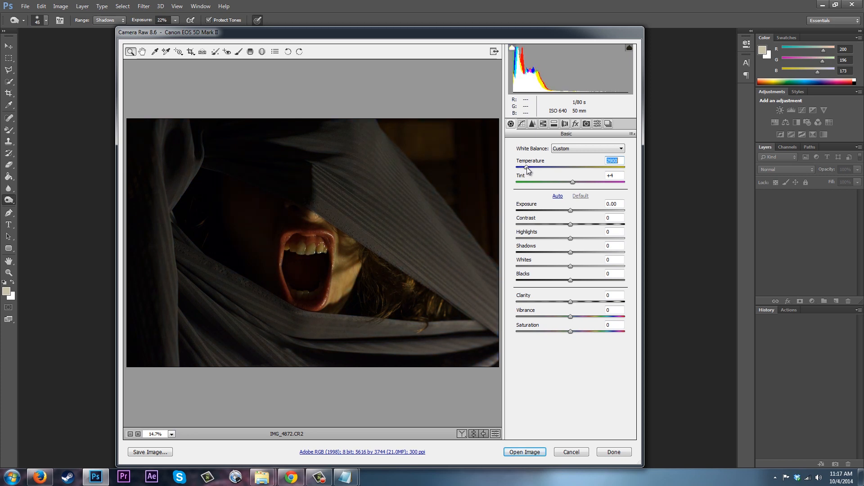
pyautogui.click(579, 210)
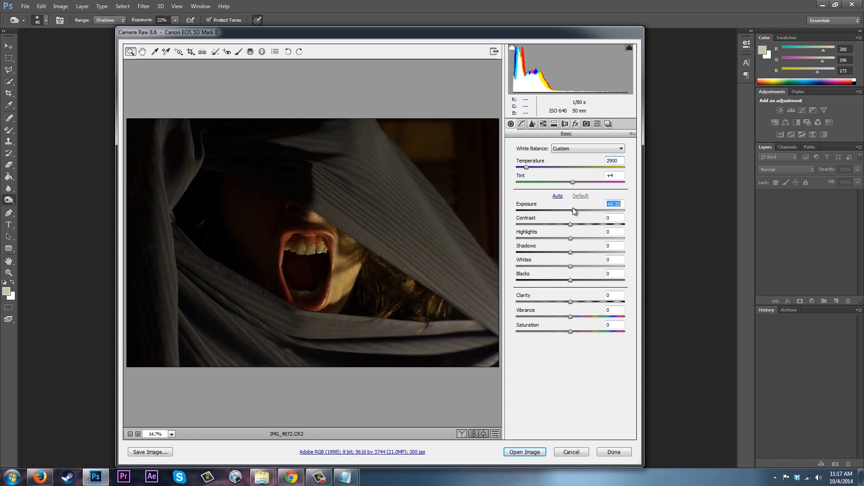
pyautogui.moveTo(579, 210); pyautogui.dragTo(578, 210)
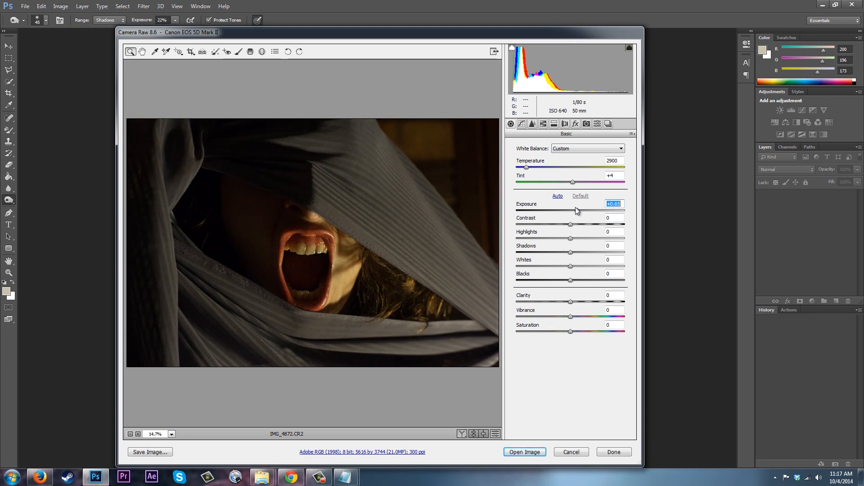
# Lower the contrast to -10 and the highlights to -13.
pyautogui.click(580, 224)
pyautogui.moveTo(581, 227)
pyautogui.mouseDown()
pyautogui.moveTo(560, 228)
pyautogui.moveTo(569, 229)
pyautogui.mouseUp()
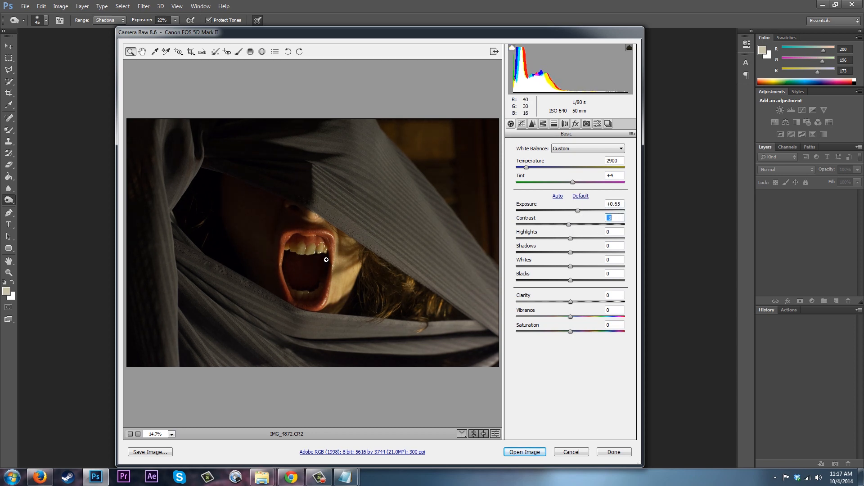
pyautogui.moveTo(573, 228)
pyautogui.mouseDown()
pyautogui.moveTo(586, 226)
pyautogui.moveTo(566, 224)
pyautogui.mouseUp()
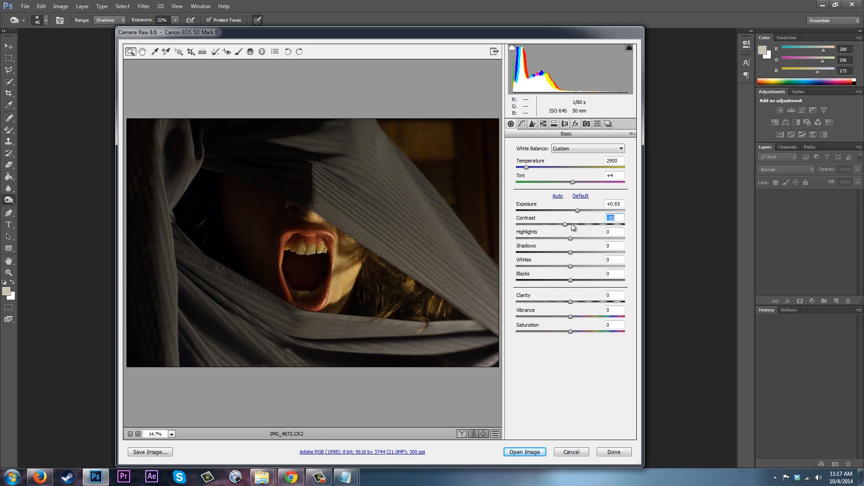
pyautogui.moveTo(570, 238)
pyautogui.mouseDown()
pyautogui.moveTo(550, 239)
pyautogui.moveTo(567, 239)
pyautogui.mouseUp()
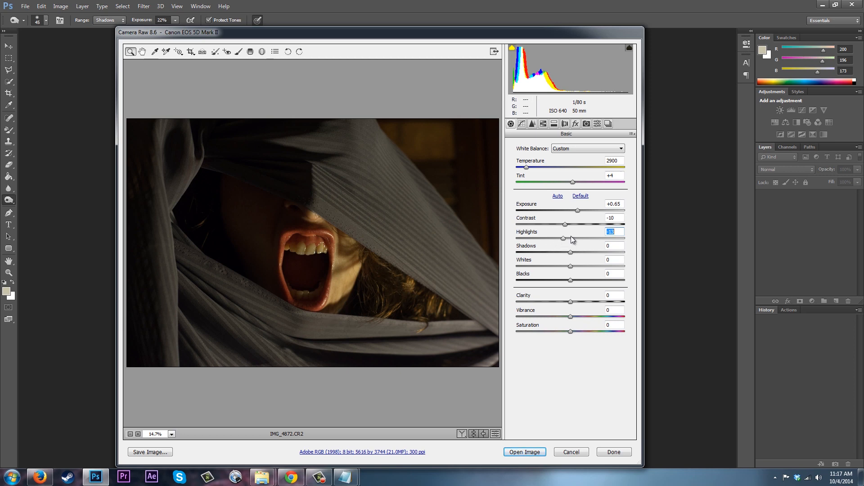
# Lower the shadows to -58, raise clarity and vibrance slightly, and open the image in Photoshop.
pyautogui.moveTo(570, 252); pyautogui.dragTo(544, 255)
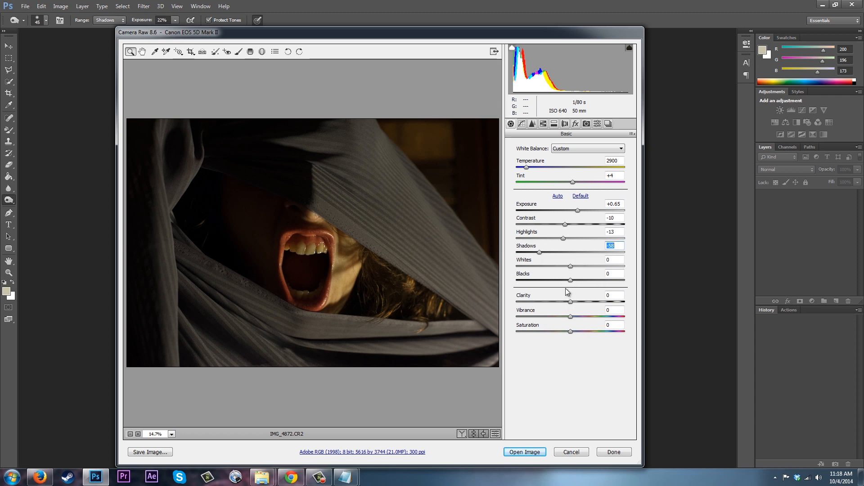
pyautogui.moveTo(576, 302)
pyautogui.mouseDown()
pyautogui.moveTo(585, 303)
pyautogui.moveTo(559, 302)
pyautogui.moveTo(585, 302)
pyautogui.moveTo(575, 303)
pyautogui.mouseUp()
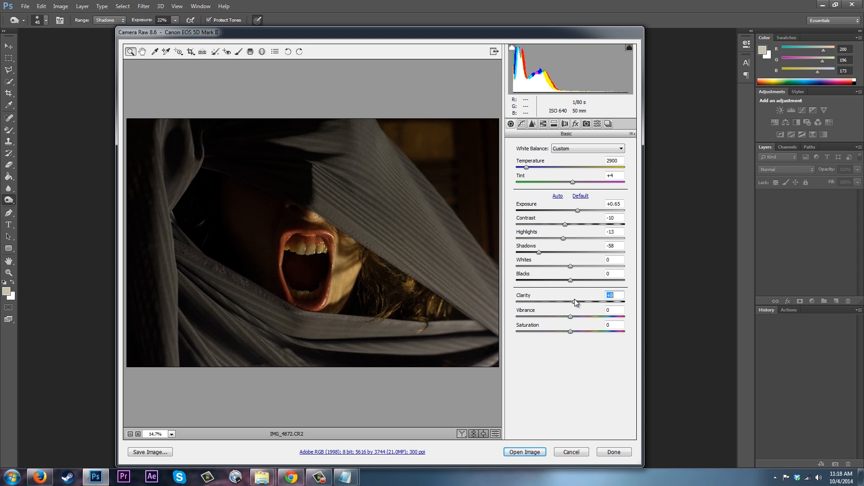
pyautogui.moveTo(571, 317)
pyautogui.mouseDown()
pyautogui.moveTo(584, 315)
pyautogui.moveTo(578, 332)
pyautogui.moveTo(566, 320)
pyautogui.moveTo(578, 329)
pyautogui.moveTo(570, 330)
pyautogui.moveTo(574, 316)
pyautogui.mouseUp()
pyautogui.click(542, 452)
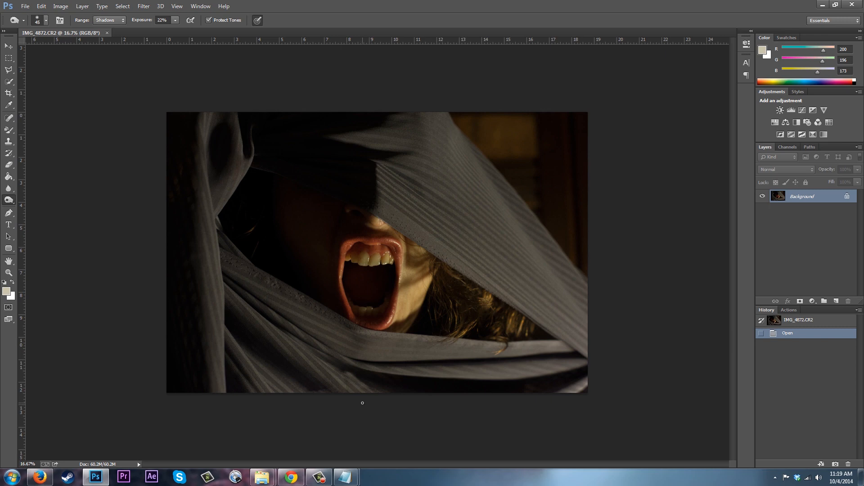
# Zoom in on the mouth and try a spot heal on an upper tooth, reverting to the opened state.
pyautogui.hotkey('ctrl', '+')
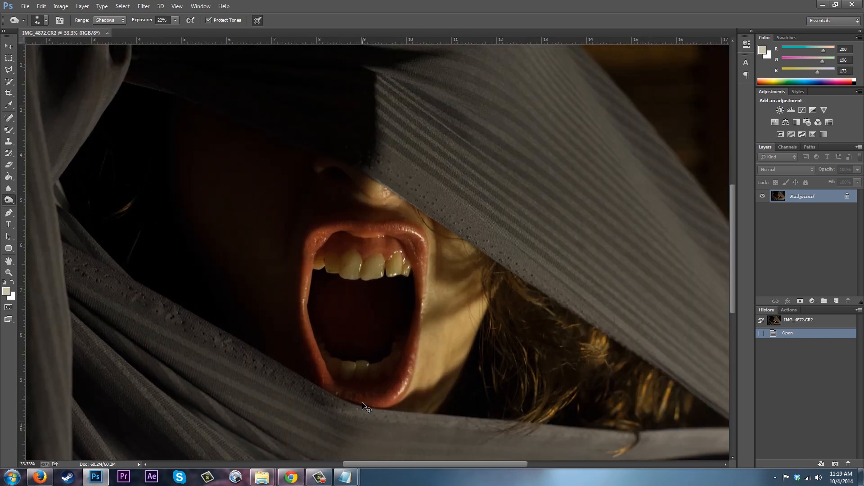
pyautogui.hotkey('ctrl', '+')
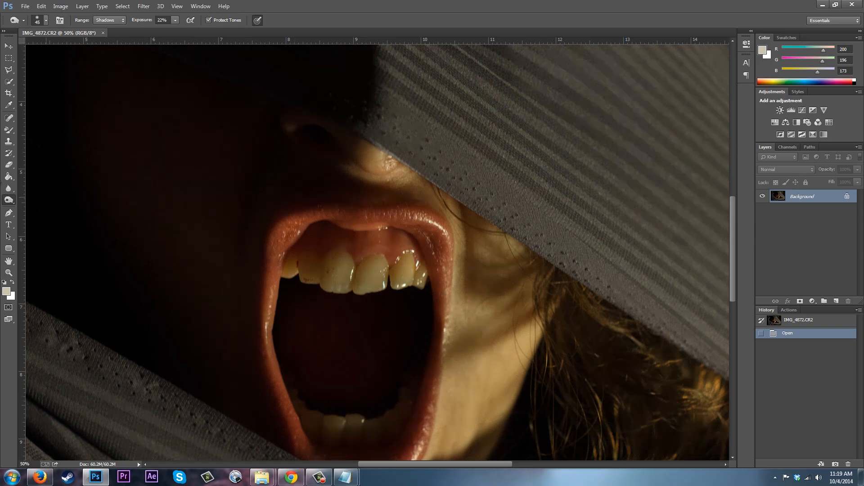
pyautogui.click(9, 119)
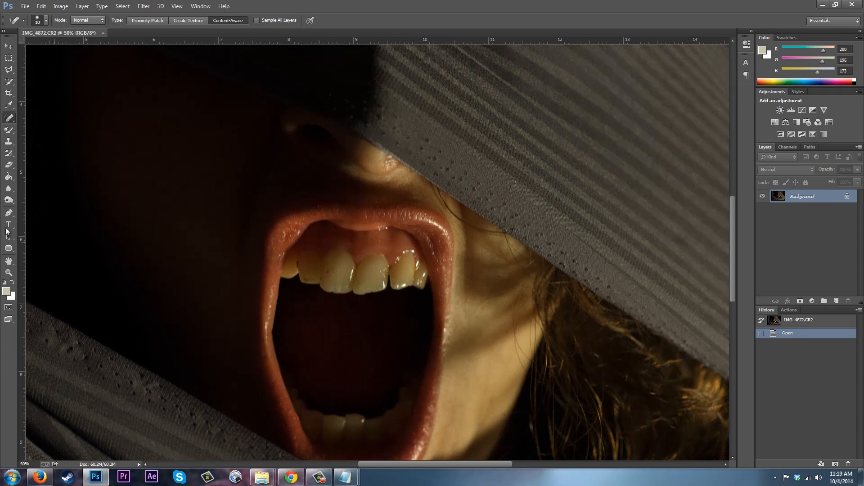
pyautogui.click(337, 262)
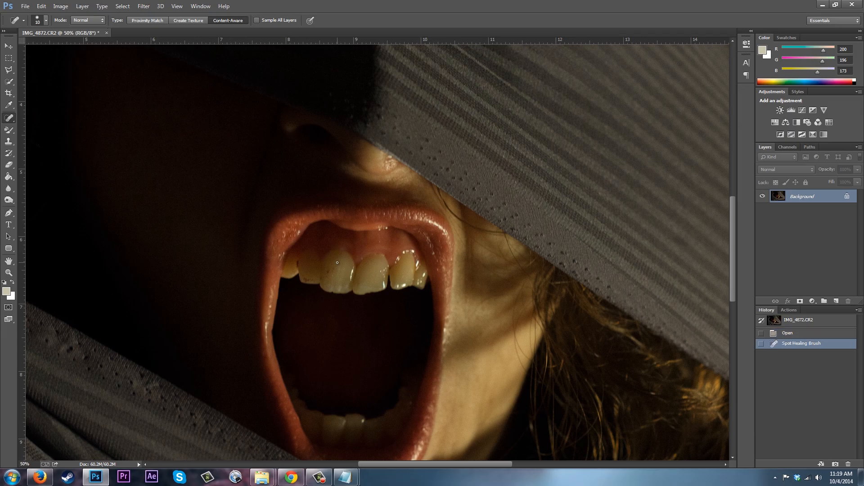
pyautogui.click(808, 334)
# Resize the Spot Healing Brush and heal blemishes along the upper left teeth.
pyautogui.press(']')
pyautogui.press(']')
pyautogui.press(']')
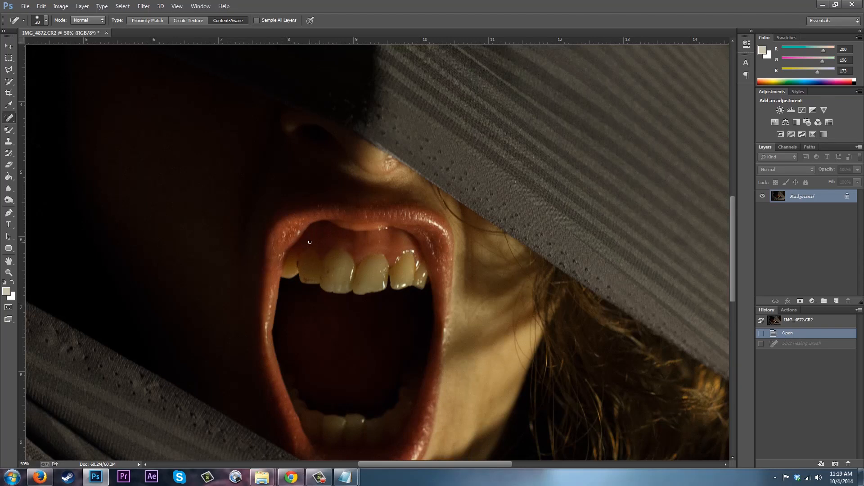
pyautogui.press('[')
pyautogui.click(334, 271)
pyautogui.click(329, 273)
pyautogui.click(328, 268)
pyautogui.click(329, 270)
pyautogui.click(325, 275)
pyautogui.click(331, 287)
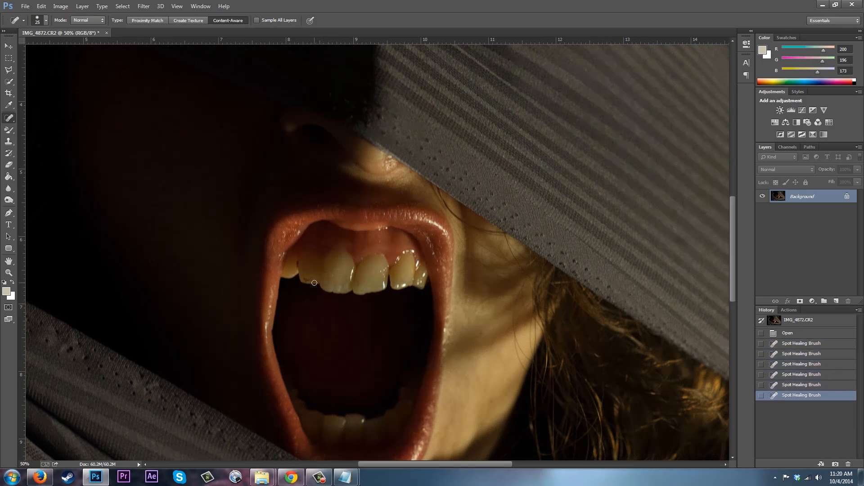
# Spot-heal repeatedly at the gum line of a left tooth, then step back three history states.
pyautogui.click(303, 279)
pyautogui.click(305, 280)
pyautogui.click(306, 281)
pyautogui.click(305, 281)
pyautogui.click(305, 280)
pyautogui.click(802, 429)
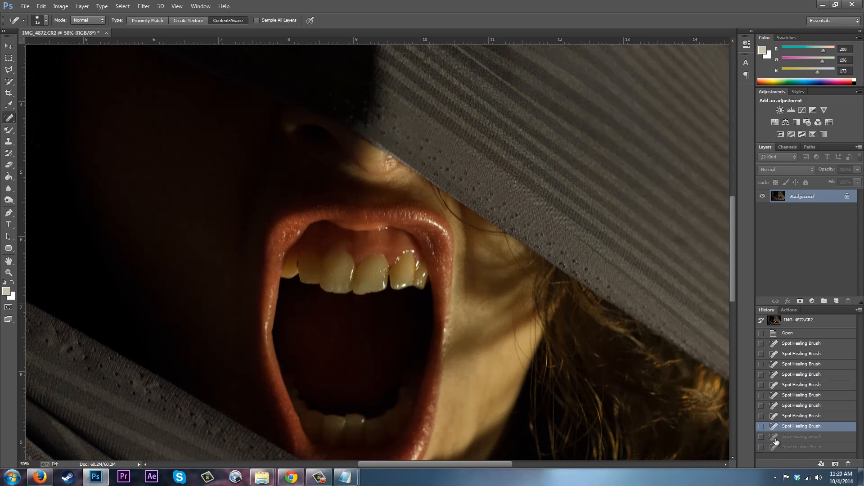
pyautogui.click(794, 416)
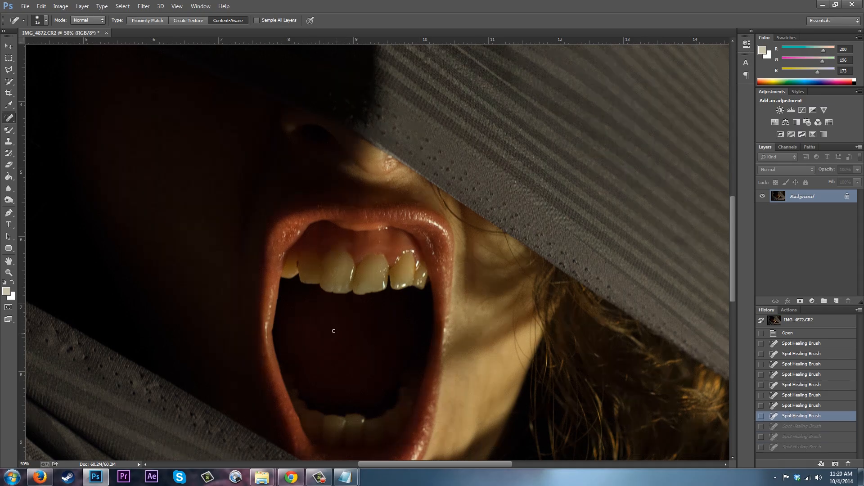
# Shrink the healing brush, re-heal that gum spot, and heal a spot on a right front tooth.
pyautogui.click(305, 280)
pyautogui.press('[')
pyautogui.click(306, 280)
pyautogui.click(306, 280)
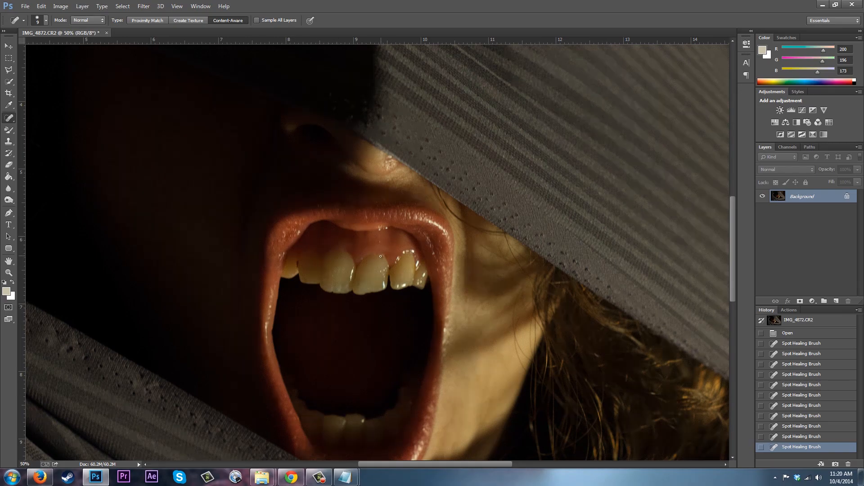
pyautogui.click(388, 274)
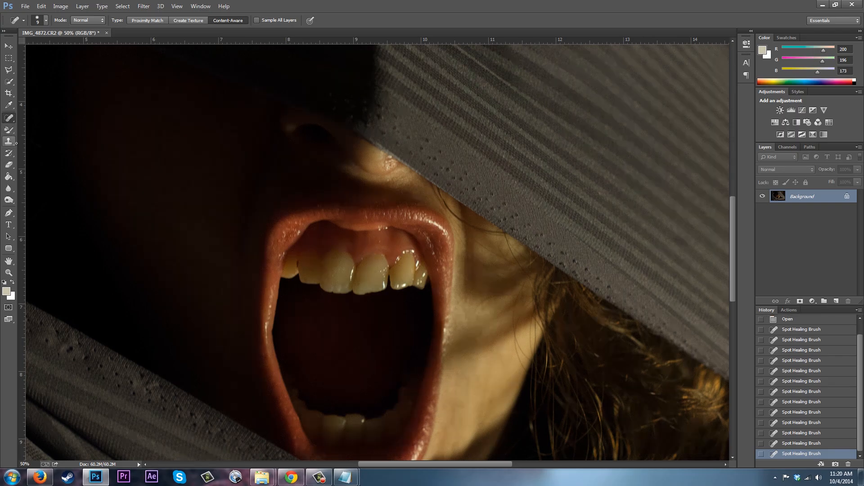
# Switch to the Brush tool and reduce its size.
pyautogui.click(8, 107)
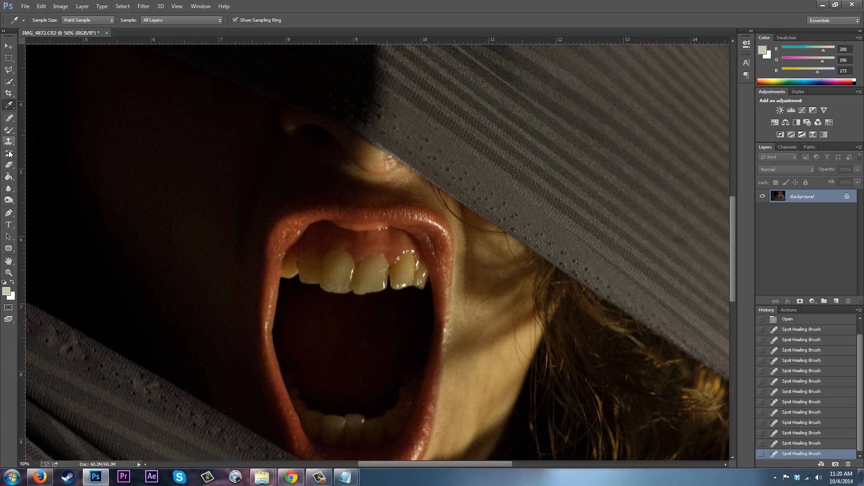
pyautogui.click(9, 132)
pyautogui.rightClick(9, 132)
pyautogui.click(45, 127)
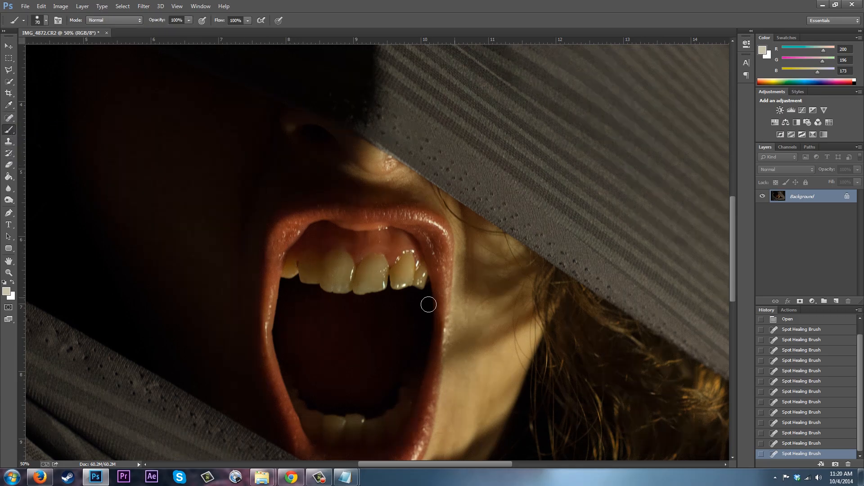
pyautogui.press('[')
pyautogui.press('[')
pyautogui.press('[')
pyautogui.press('[')
pyautogui.press('[')
# Sample a tooth colour and paint over the dark gap at a left upper tooth at 29% opacity.
pyautogui.click(7, 106)
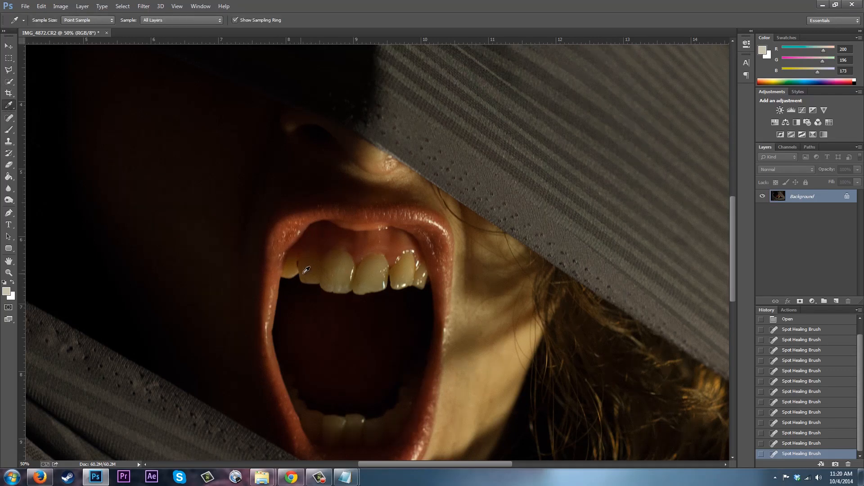
pyautogui.click(310, 273)
pyautogui.press('b')
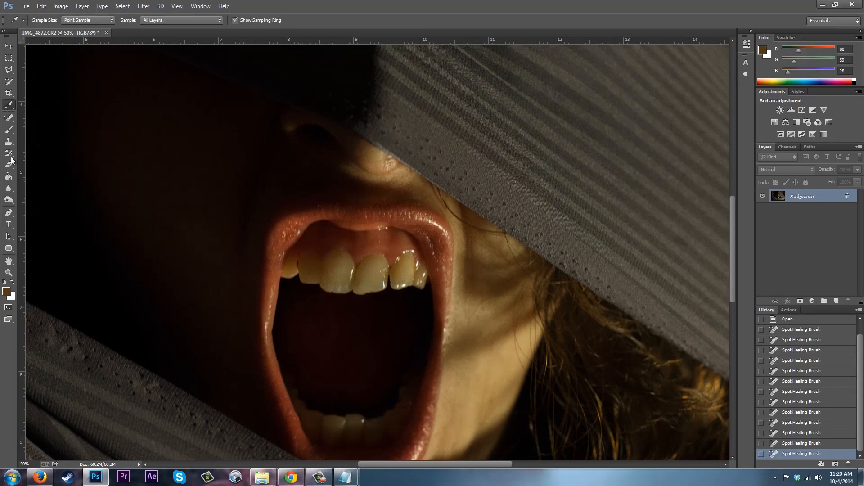
pyautogui.click(304, 280)
pyautogui.hotkey('ctrl', 'z')
pyautogui.click(305, 280)
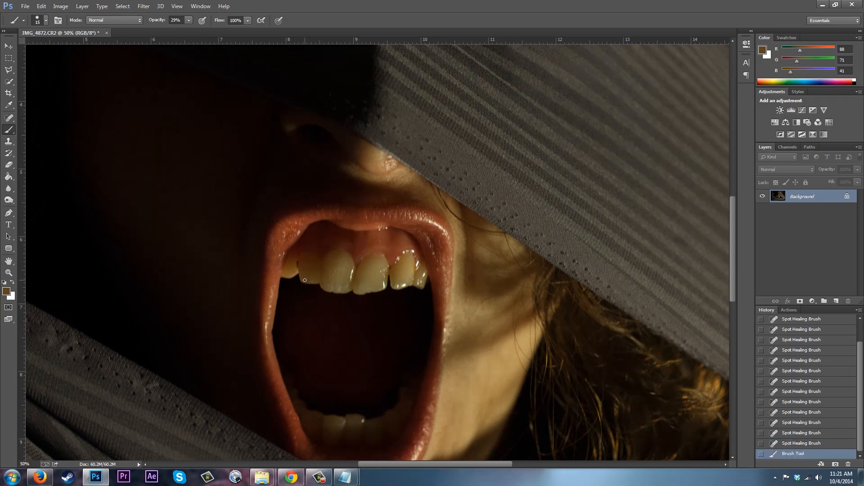
pyautogui.moveTo(308, 281); pyautogui.dragTo(316, 282)
# Sample a colour beside a right front tooth and paint over the gum edge between the front teeth.
pyautogui.click(9, 105)
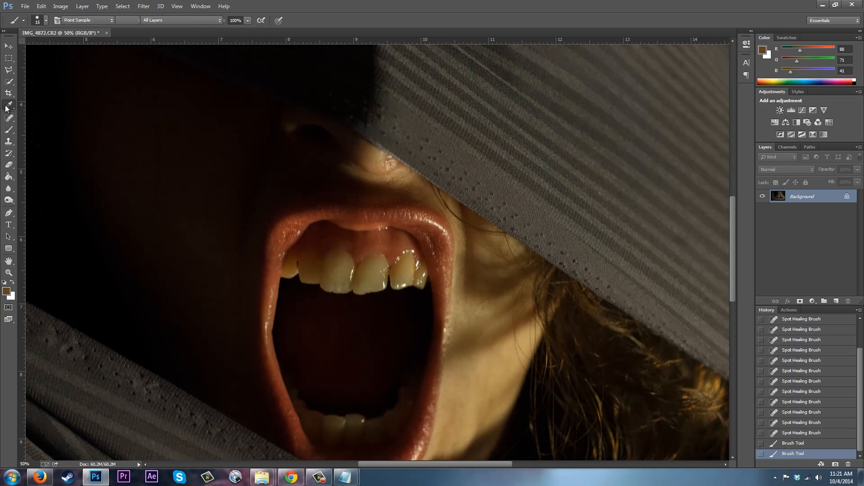
pyautogui.click(396, 261)
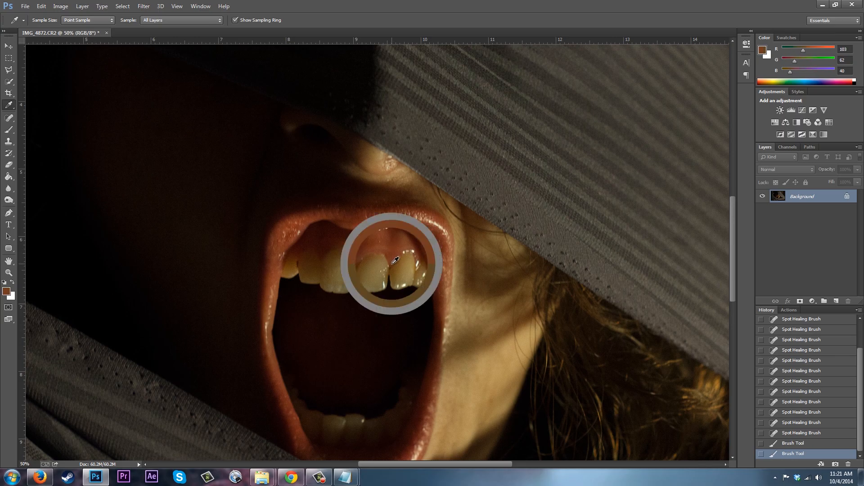
pyautogui.click(8, 130)
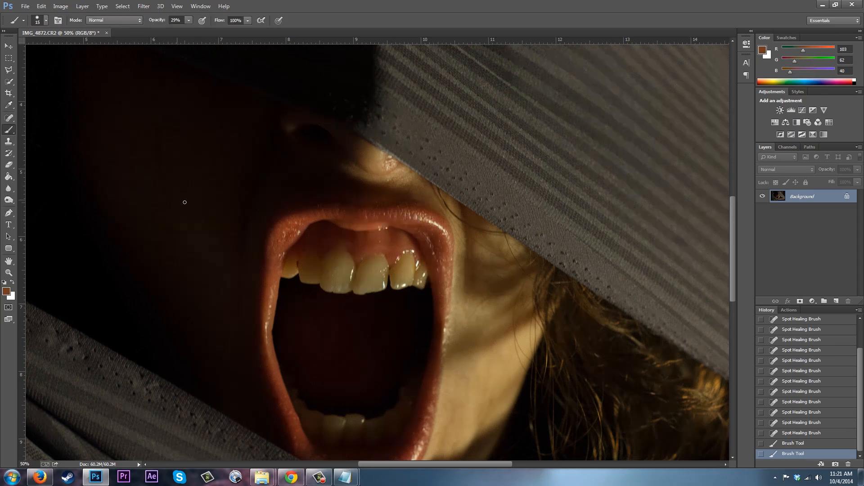
pyautogui.moveTo(390, 269); pyautogui.dragTo(393, 265)
pyautogui.click(392, 264)
pyautogui.click(439, 258)
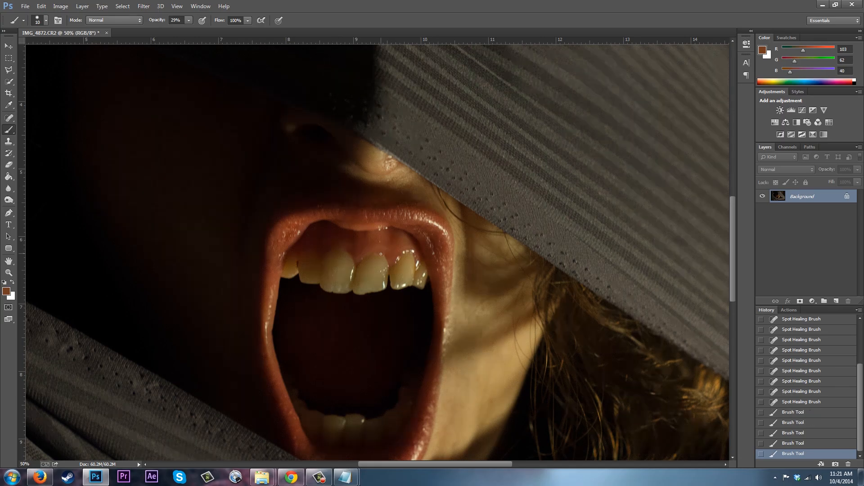
pyautogui.moveTo(380, 254); pyautogui.dragTo(374, 254)
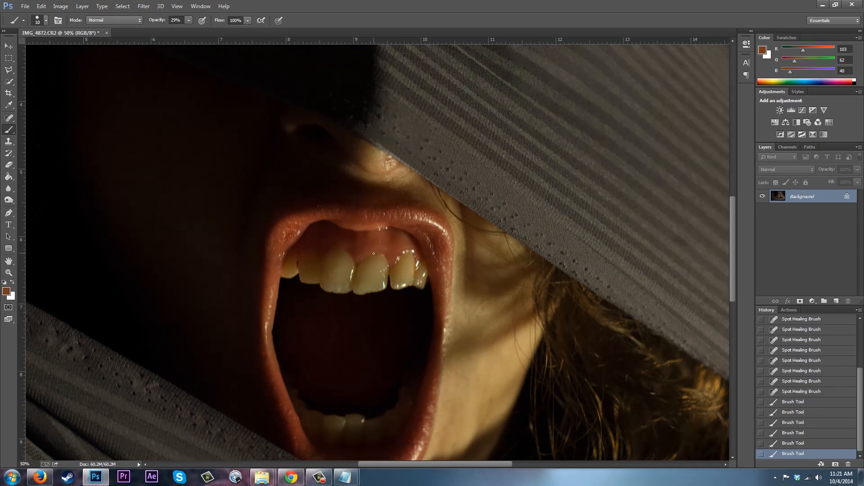
# Sample the gum colour and dab paint onto the gum between the front teeth.
pyautogui.click(8, 105)
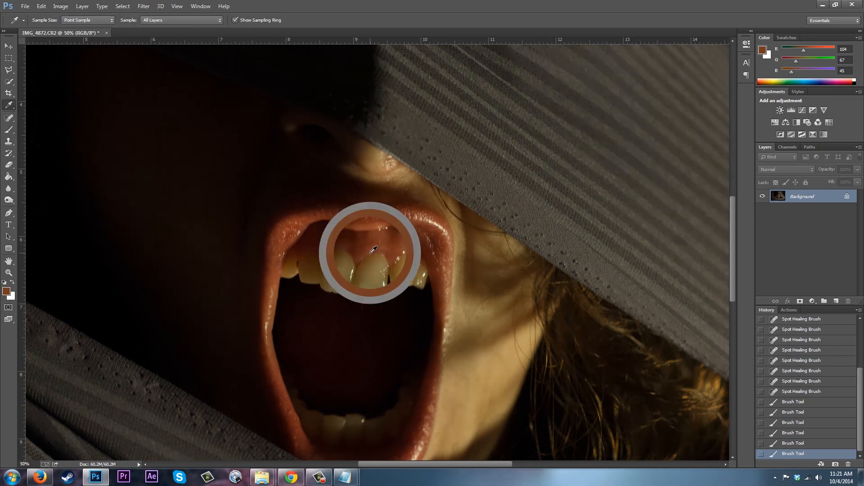
pyautogui.click(9, 130)
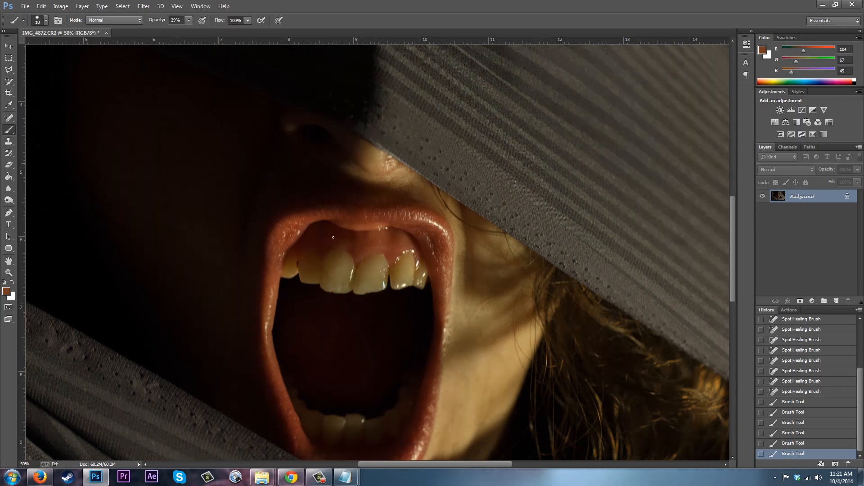
pyautogui.click(378, 252)
pyautogui.click(392, 265)
# Spot-heal small blemishes on the left tooth edge and near the lower right of the upper teeth.
pyautogui.click(9, 105)
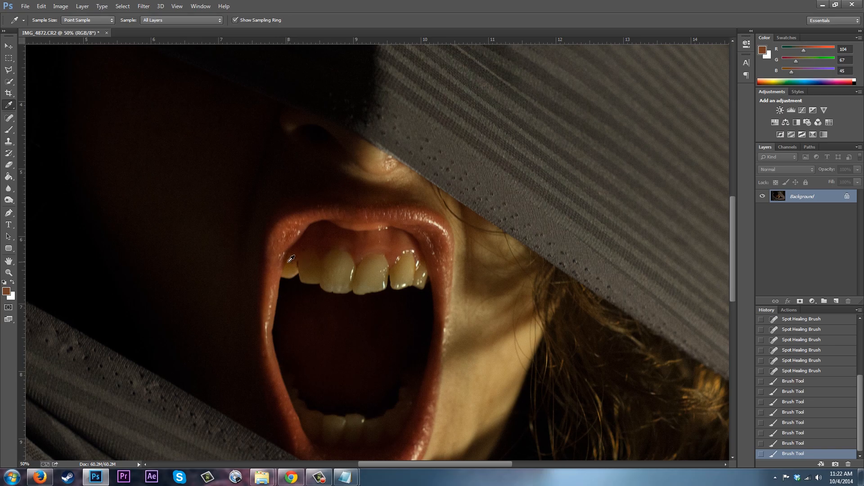
pyautogui.click(9, 117)
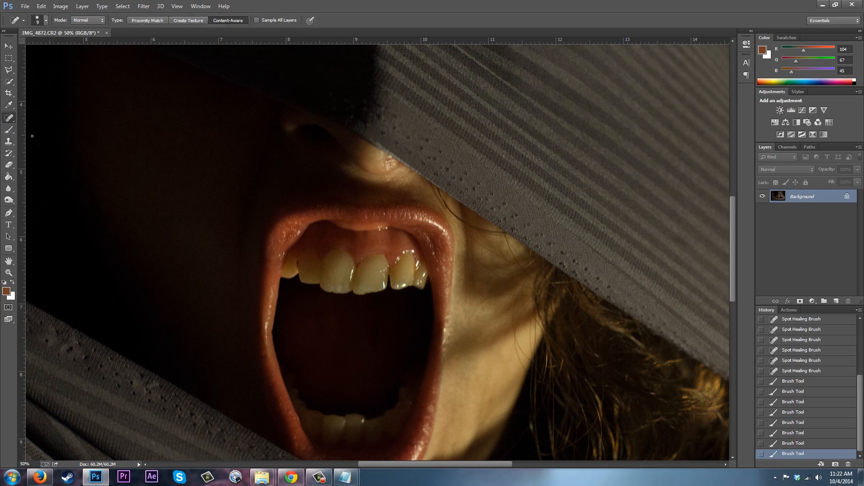
pyautogui.click(300, 265)
pyautogui.click(298, 266)
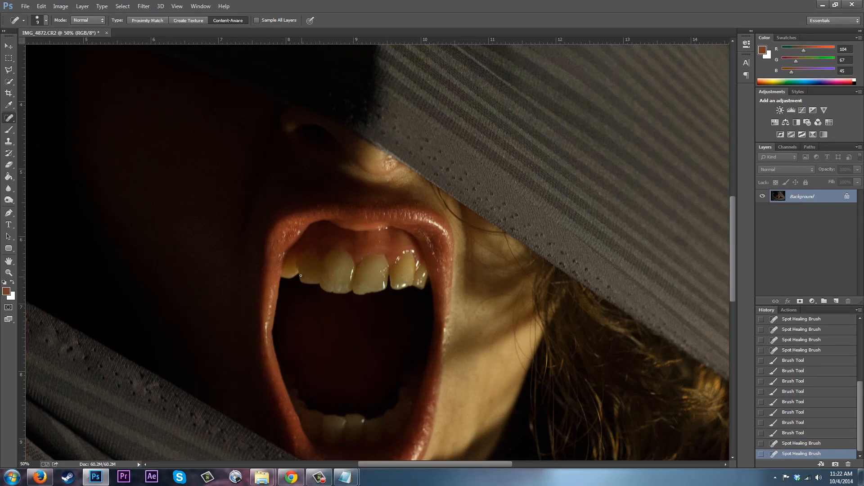
pyautogui.click(296, 264)
pyautogui.click(418, 292)
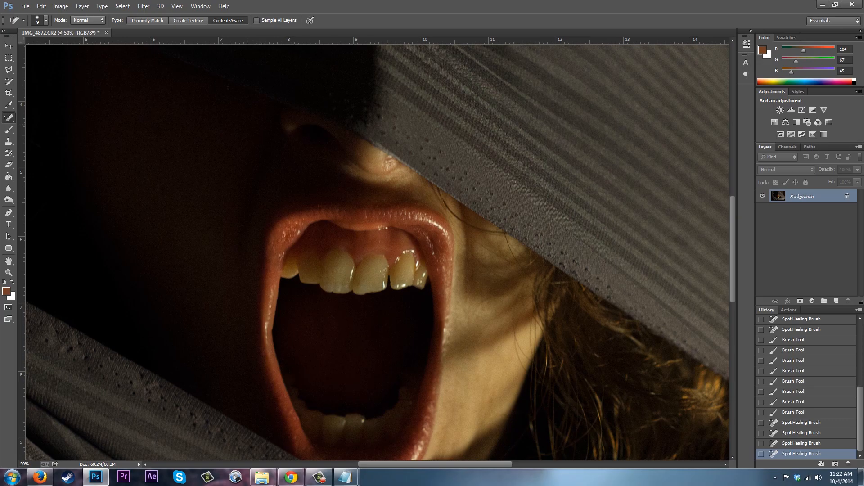
# Open the Liquify filter.
pyautogui.click(144, 7)
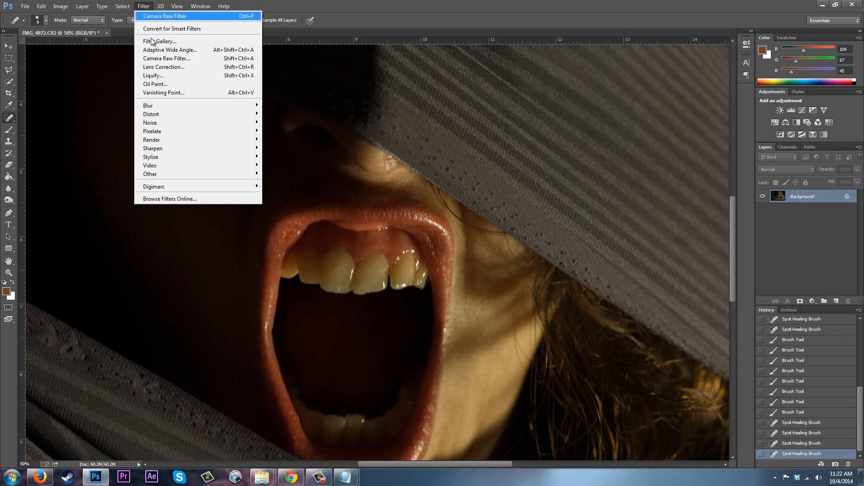
pyautogui.click(161, 79)
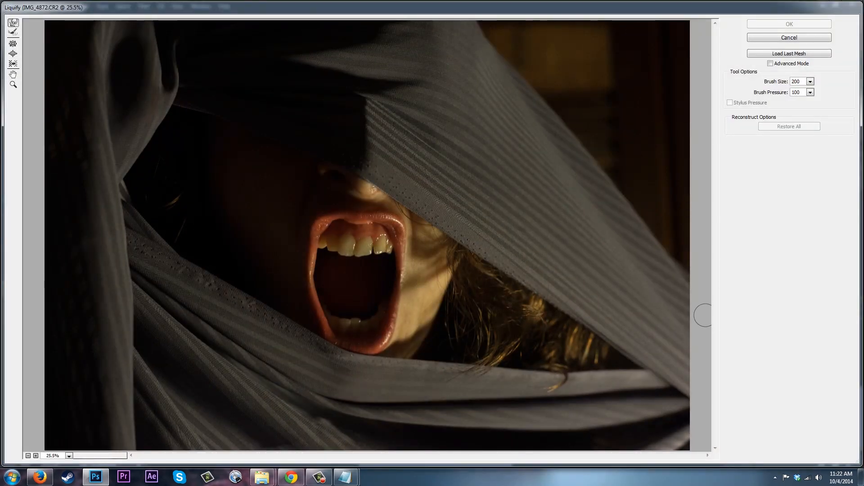
# Reshape the lower edges of the two upper front teeth with Forward Warp at brush size 100 and apply Liquify.
pyautogui.press('ctrl')
pyautogui.hotkey('ctrl', '+')
pyautogui.hotkey('ctrl', '+')
pyautogui.hotkey('ctrl', '+')
pyautogui.hotkey('ctrl', '+')
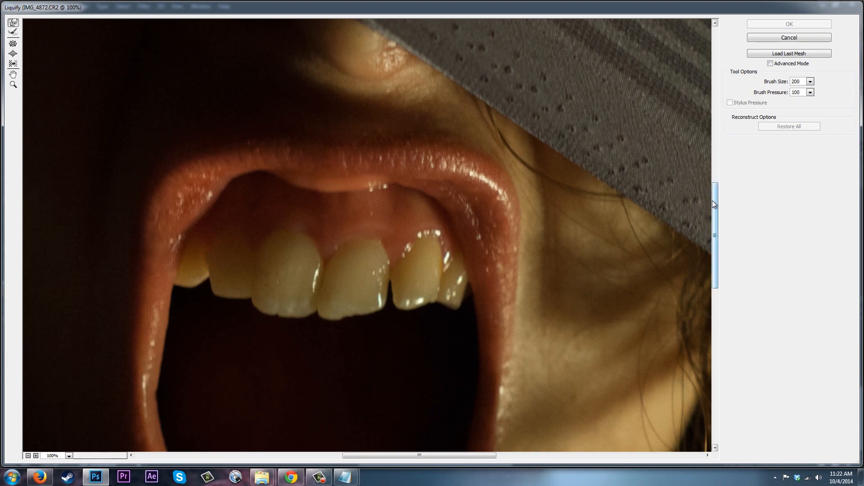
pyautogui.scroll(-5, 712, 201)
pyautogui.scroll(5, 688, 243)
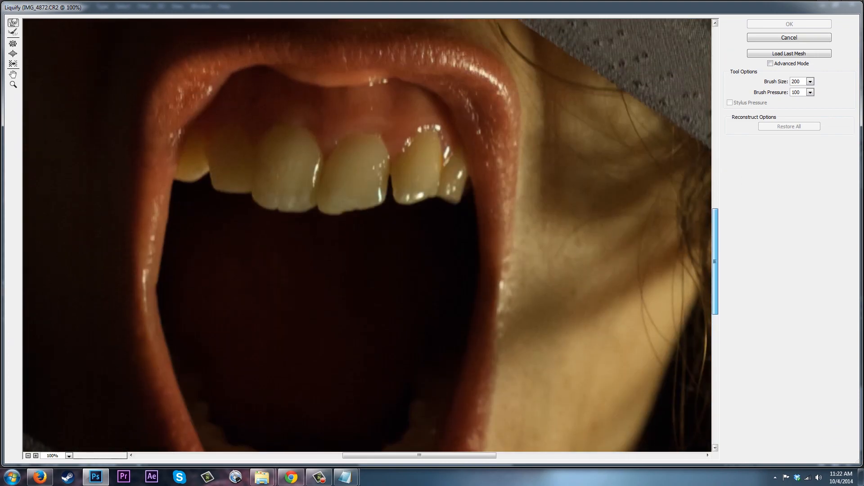
pyautogui.press('[')
pyautogui.press('[')
pyautogui.press('[')
pyautogui.press('[')
pyautogui.press('[')
pyautogui.moveTo(380, 188)
pyautogui.mouseDown()
pyautogui.moveTo(350, 185)
pyautogui.moveTo(356, 180)
pyautogui.moveTo(354, 206)
pyautogui.mouseUp()
pyautogui.press('[')
pyautogui.press('[')
pyautogui.moveTo(351, 206)
pyautogui.mouseDown()
pyautogui.moveTo(369, 198)
pyautogui.moveTo(382, 208)
pyautogui.mouseUp()
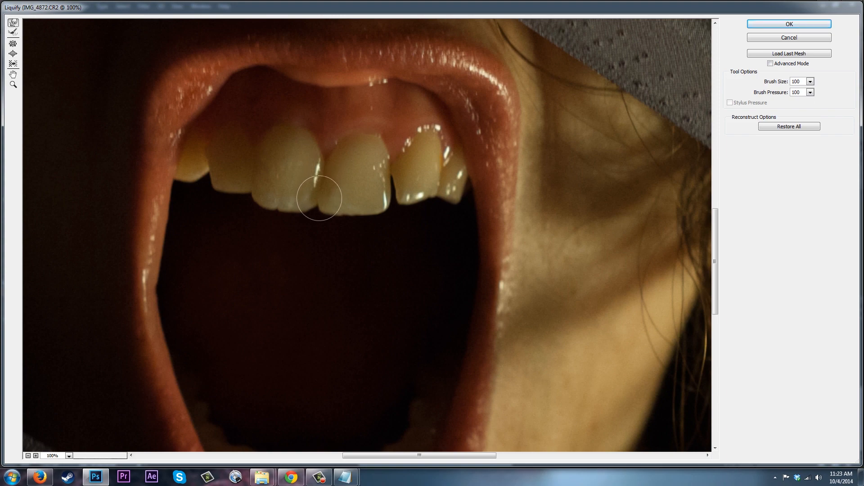
pyautogui.press('[')
pyautogui.press('[')
pyautogui.press('[')
pyautogui.press('[')
pyautogui.press('[')
pyautogui.click(765, 24)
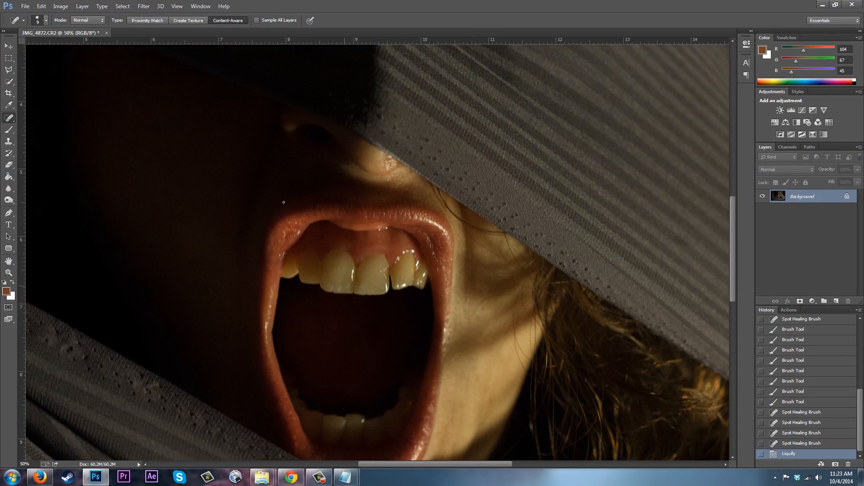
# Reopen the Liquify filter on the mouth area at 100% zoom.
pyautogui.click(143, 7)
pyautogui.click(156, 76)
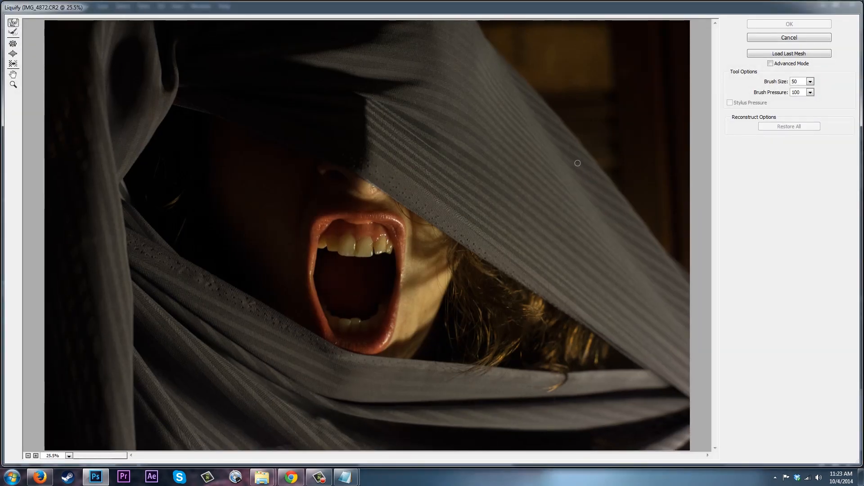
pyautogui.keyDown('alt'); pyautogui.scroll(3, 577, 163); pyautogui.keyUp('alt')
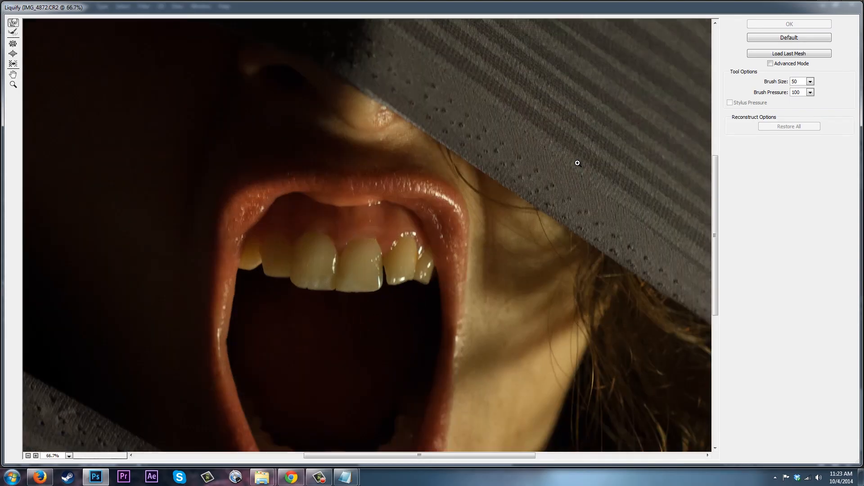
pyautogui.scroll(1, 577, 163)
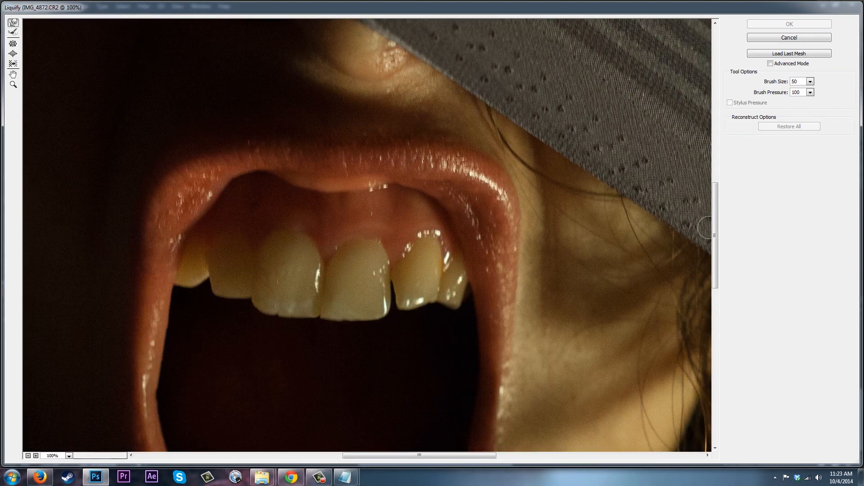
pyautogui.moveTo(714, 214); pyautogui.dragTo(716, 244)
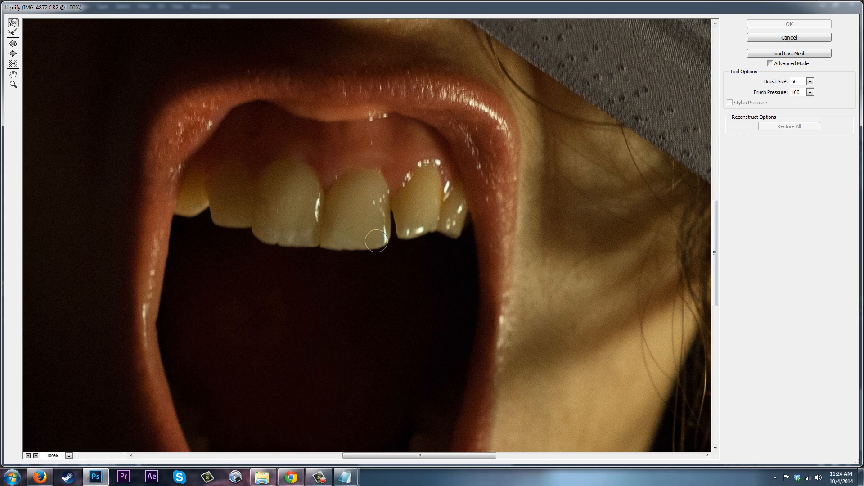
# Warp the left side tooth's edge and the gap beside the right front tooth with a 50-size brush.
pyautogui.moveTo(214, 211); pyautogui.dragTo(243, 225)
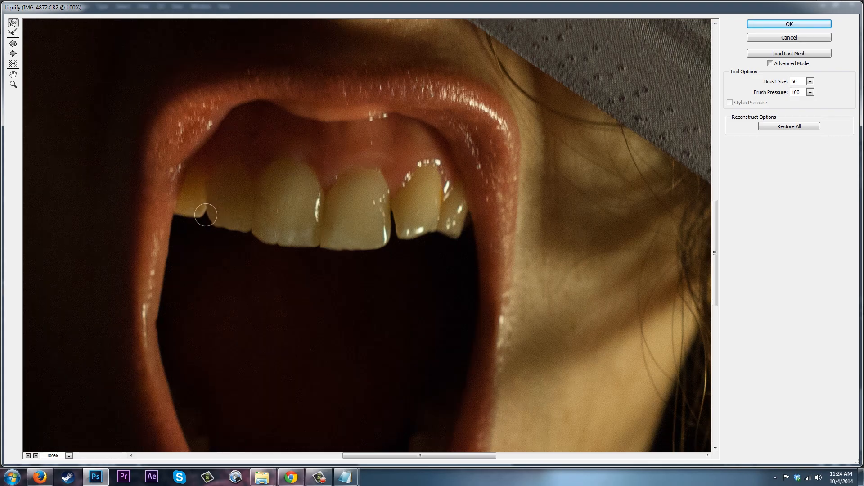
pyautogui.moveTo(210, 205); pyautogui.dragTo(209, 222)
pyautogui.moveTo(210, 195)
pyautogui.mouseDown()
pyautogui.moveTo(219, 237)
pyautogui.moveTo(192, 214)
pyautogui.mouseUp()
pyautogui.moveTo(201, 212); pyautogui.dragTo(196, 211)
pyautogui.moveTo(400, 231); pyautogui.dragTo(396, 221)
pyautogui.moveTo(397, 231); pyautogui.dragTo(389, 216)
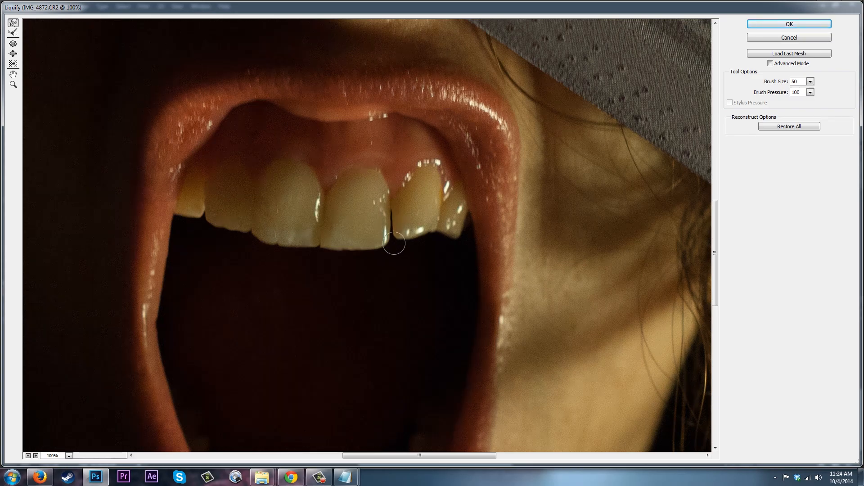
# Enlarge the brush to 80 and push the edges of the teeth on the right side of the mouth.
pyautogui.moveTo(428, 228); pyautogui.dragTo(429, 240)
pyautogui.press(']')
pyautogui.press(']')
pyautogui.press(']')
pyautogui.moveTo(426, 239); pyautogui.dragTo(427, 241)
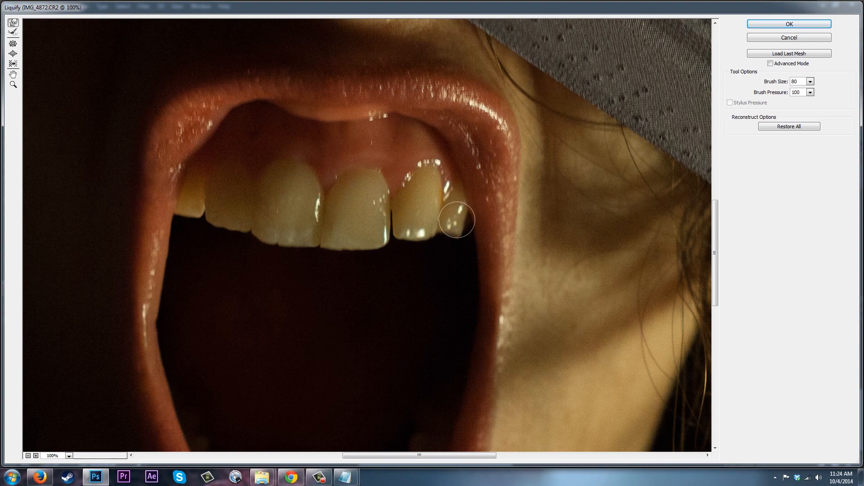
pyautogui.moveTo(457, 221); pyautogui.dragTo(465, 226)
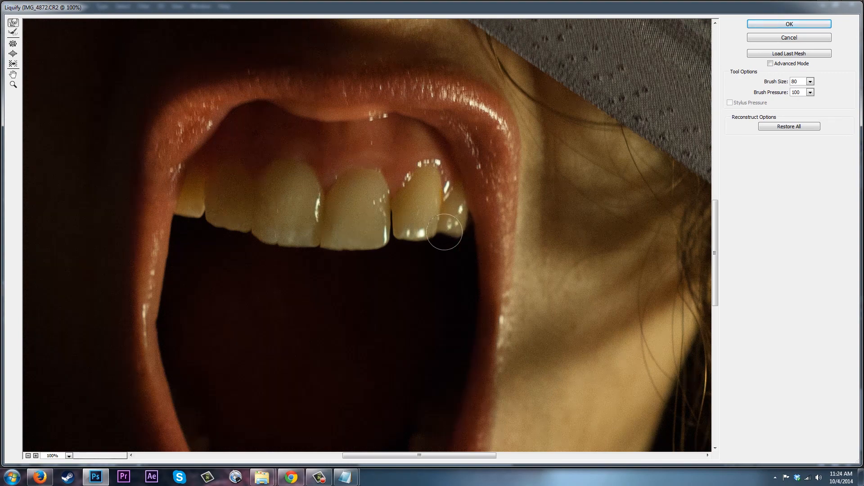
pyautogui.moveTo(389, 216); pyautogui.dragTo(390, 218)
# Nudge a lower front tooth's edge and apply the Liquify changes.
pyautogui.moveTo(713, 226)
pyautogui.mouseDown()
pyautogui.moveTo(715, 280)
pyautogui.moveTo(714, 272)
pyautogui.mouseUp()
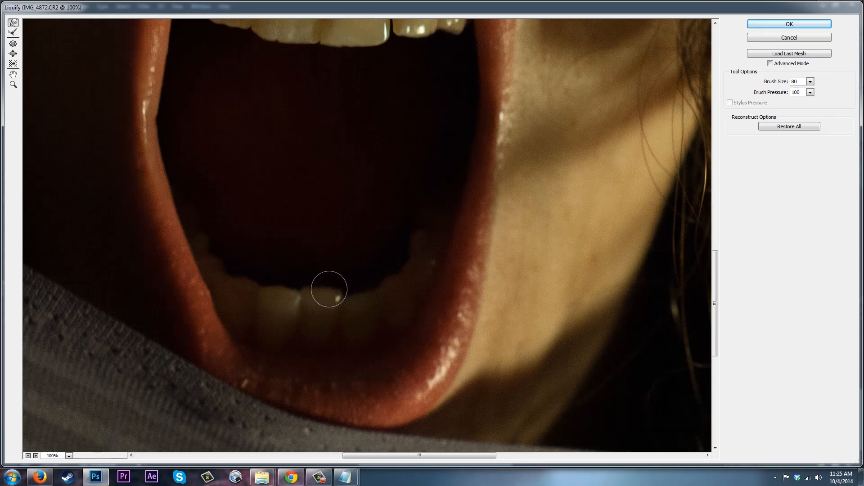
pyautogui.moveTo(334, 288); pyautogui.dragTo(340, 292)
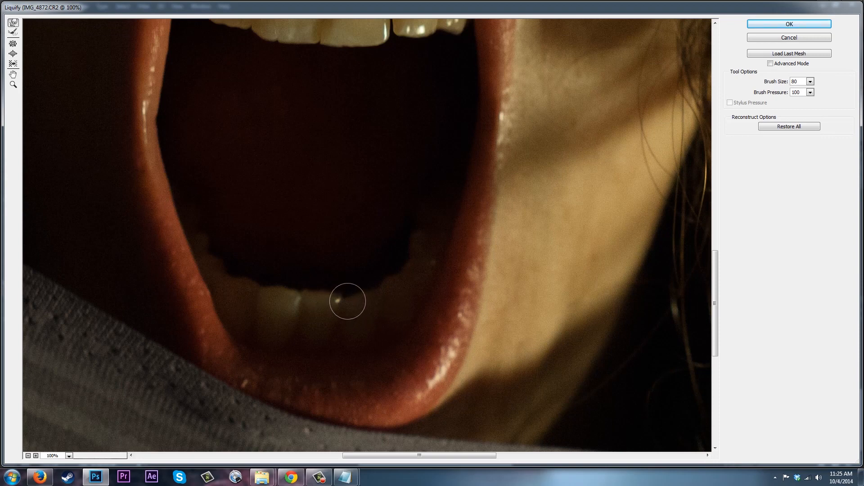
pyautogui.press('[')
pyautogui.press('[')
pyautogui.press('[')
pyautogui.click(790, 25)
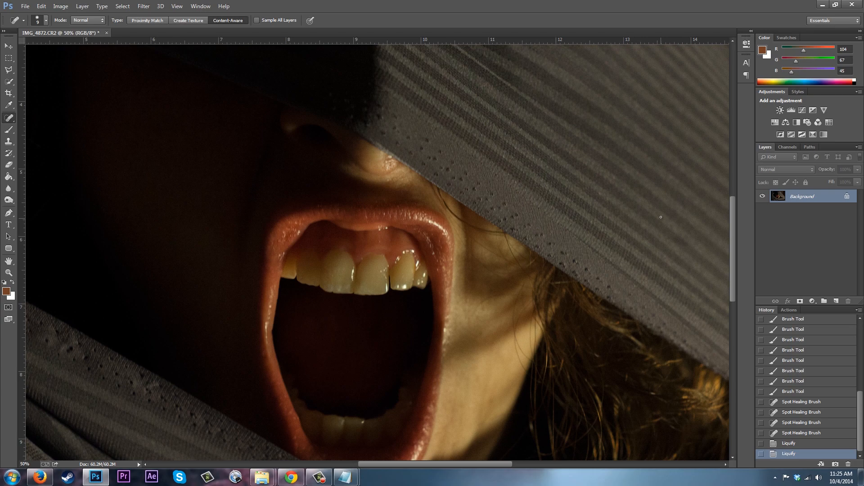
# Sample a tooth colour and paint at 29% opacity over the dark gap beside the right front tooth, comparing with the earlier history state.
pyautogui.moveTo(732, 219); pyautogui.dragTo(727, 247)
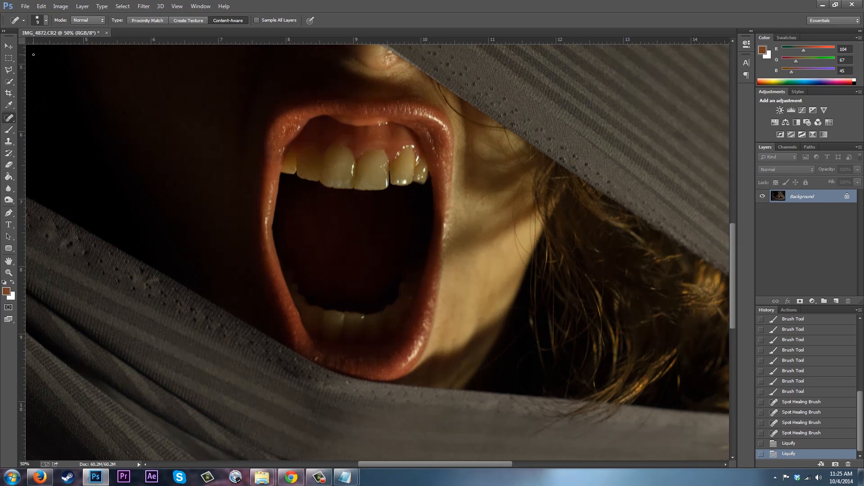
pyautogui.click(9, 105)
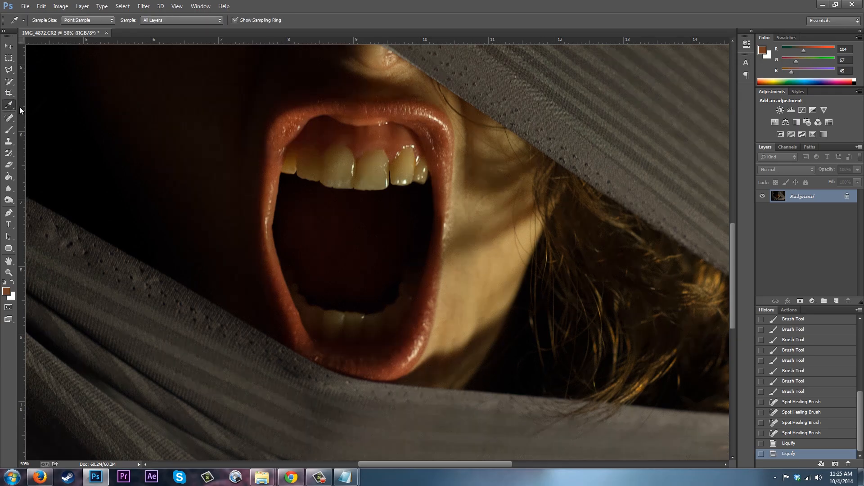
pyautogui.click(393, 167)
pyautogui.click(9, 131)
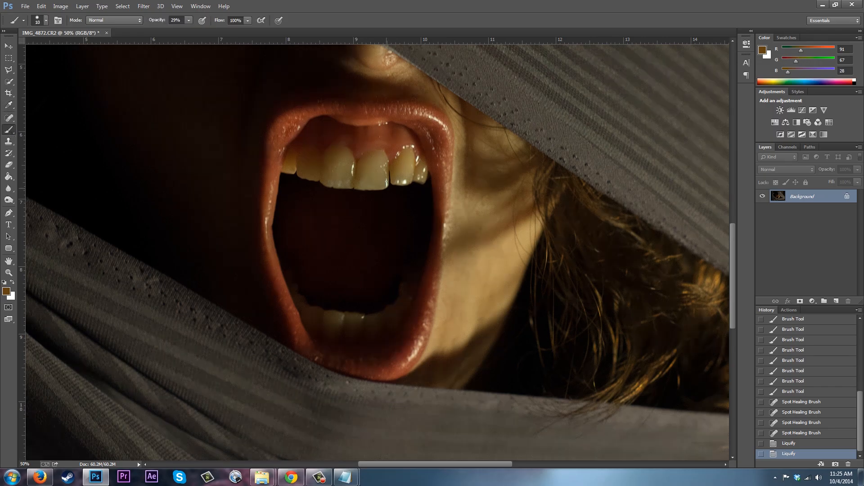
pyautogui.moveTo(391, 181); pyautogui.dragTo(391, 178)
pyautogui.click(389, 171)
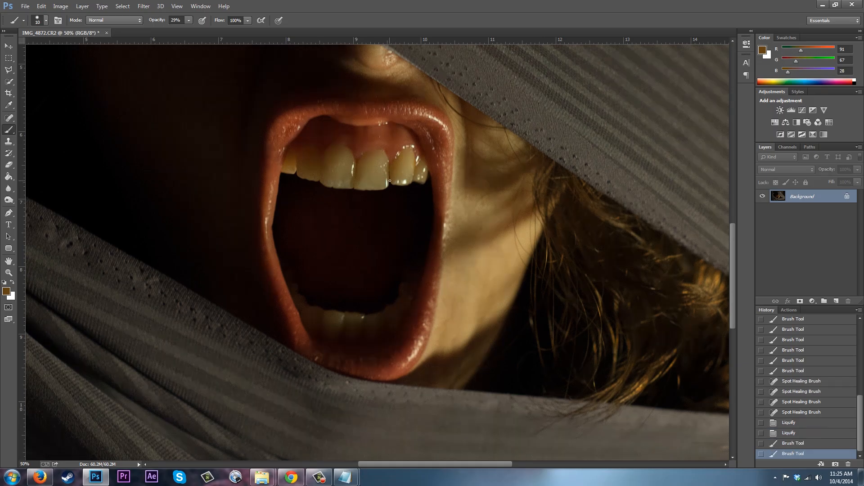
pyautogui.click(390, 170)
pyautogui.moveTo(391, 182)
pyautogui.mouseDown()
pyautogui.moveTo(390, 172)
pyautogui.moveTo(392, 182)
pyautogui.mouseUp()
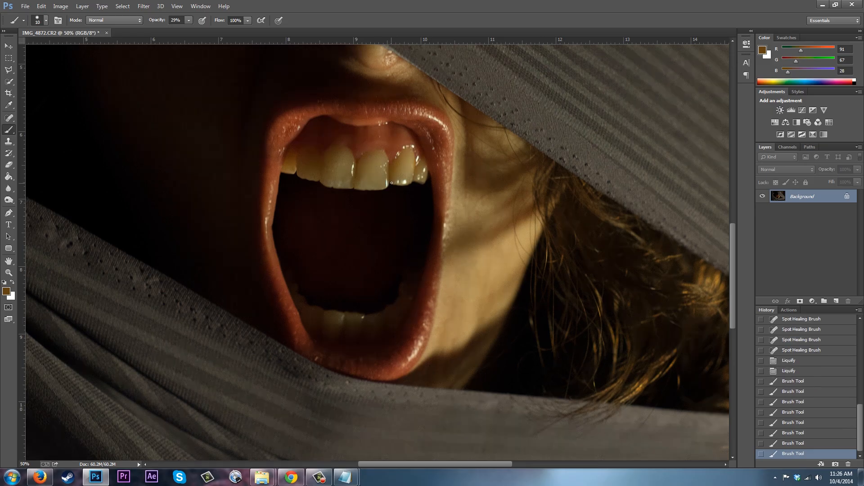
pyautogui.moveTo(391, 182); pyautogui.dragTo(391, 182)
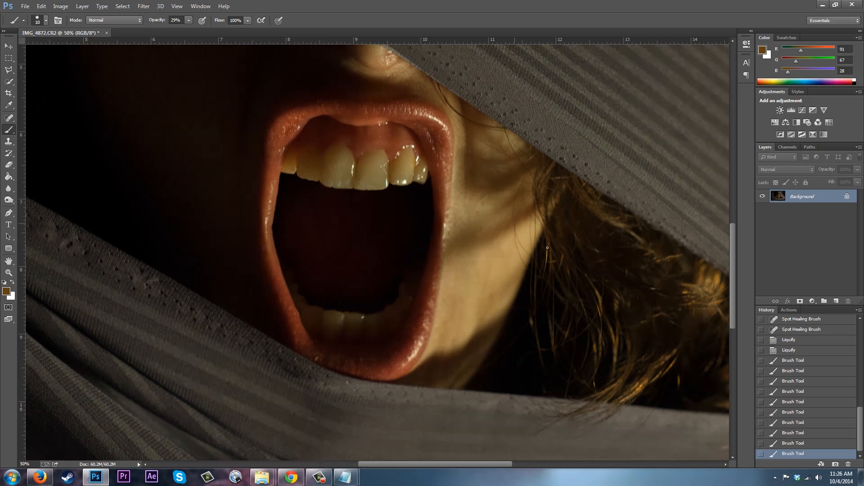
pyautogui.click(790, 352)
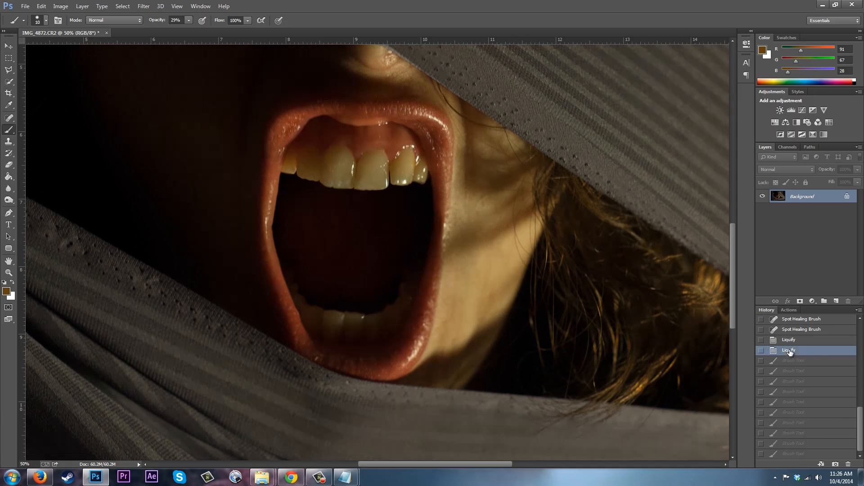
pyautogui.click(794, 454)
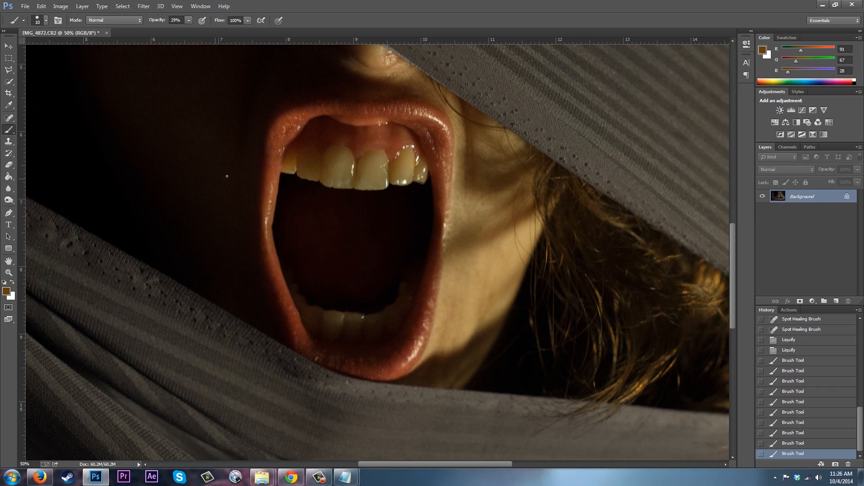
# Sample a colour on the left front tooth and dab paint along its lower edge.
pyautogui.click(9, 105)
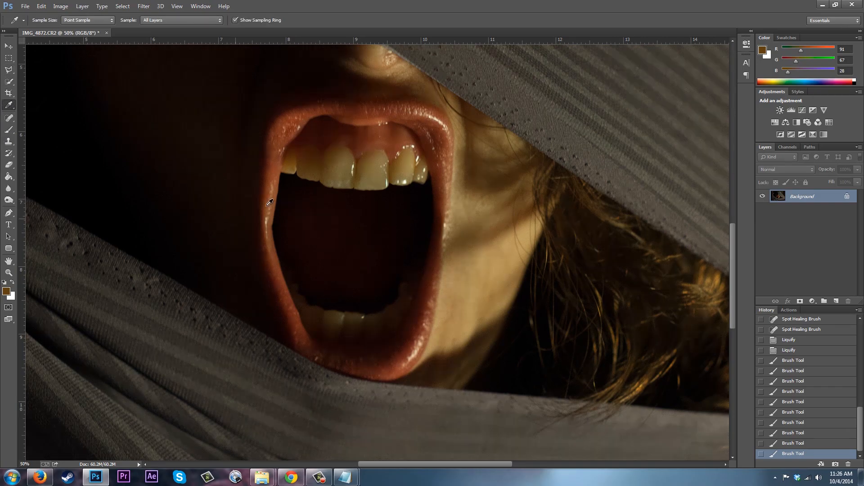
pyautogui.click(334, 181)
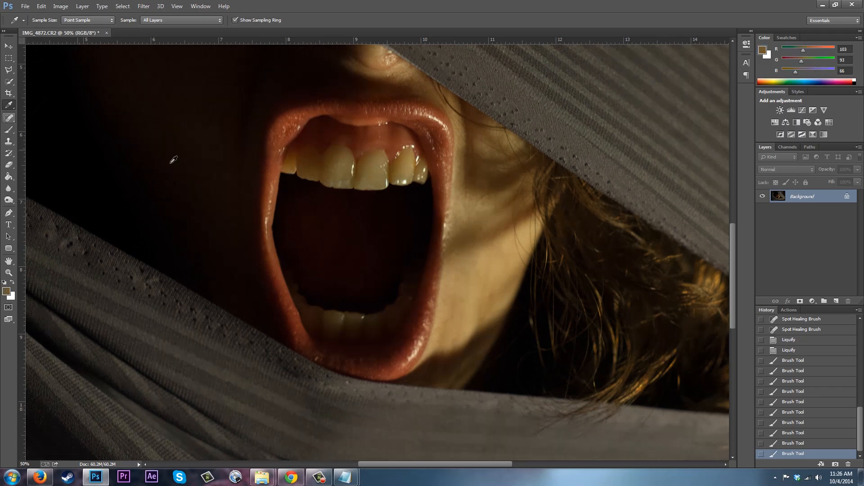
pyautogui.click(9, 129)
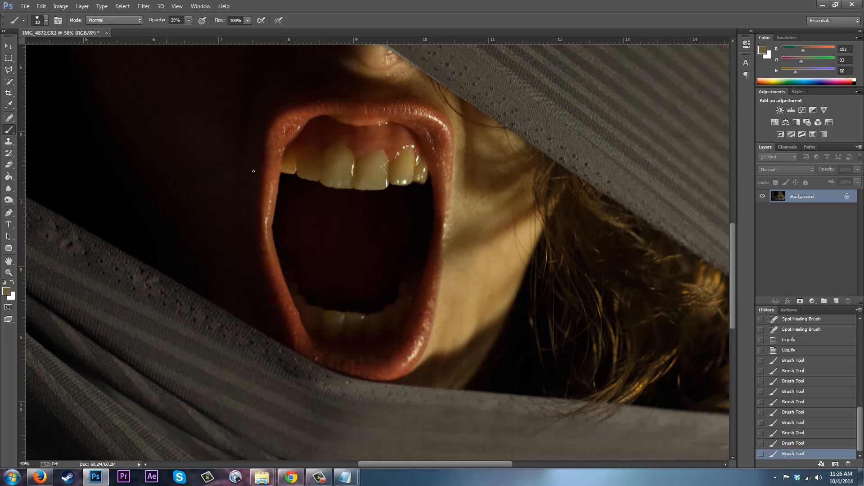
pyautogui.click(331, 186)
pyautogui.click(330, 186)
pyautogui.click(330, 185)
pyautogui.click(334, 187)
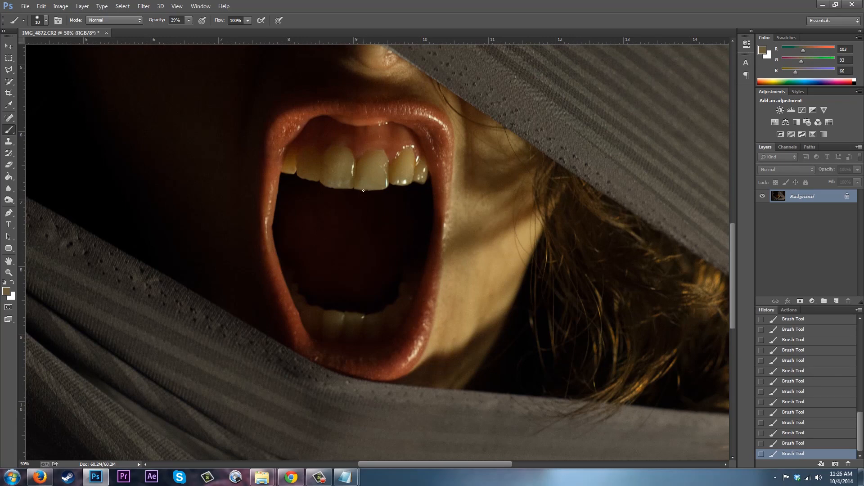
# Step back one history state and try a paint stroke along the left front tooth's lower edge, undoing it.
pyautogui.click(784, 443)
pyautogui.hotkey('ctrl', '+')
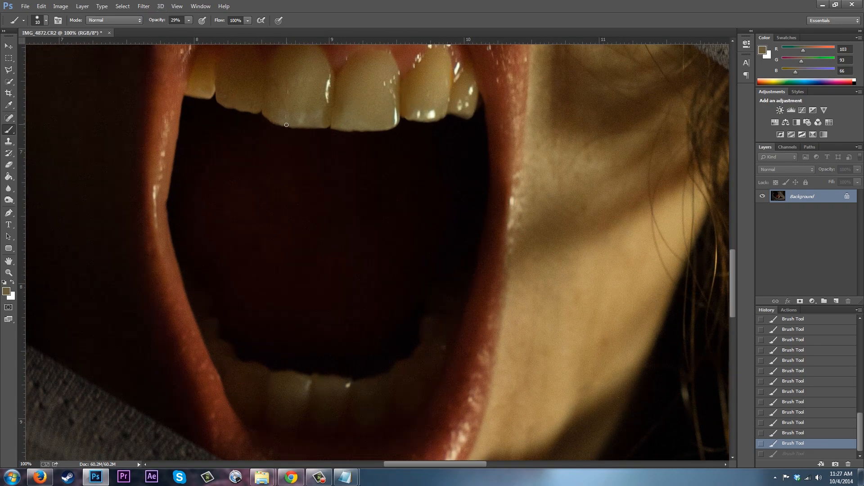
pyautogui.moveTo(286, 124); pyautogui.dragTo(292, 123)
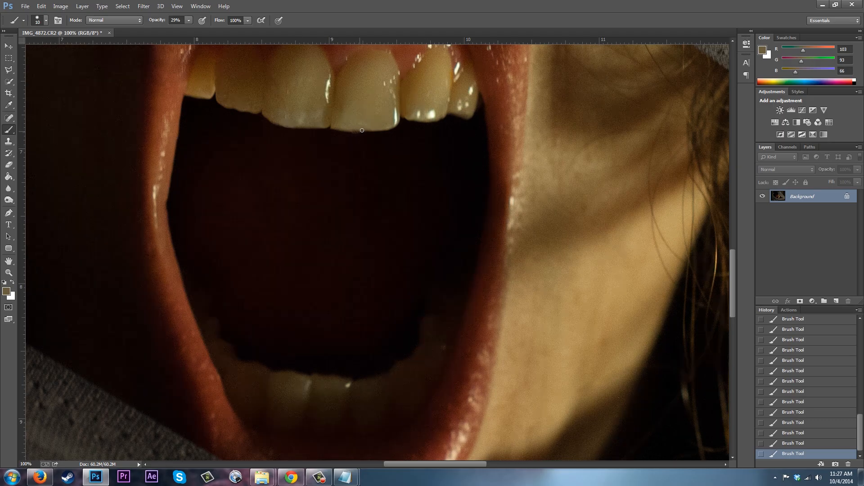
pyautogui.click(793, 444)
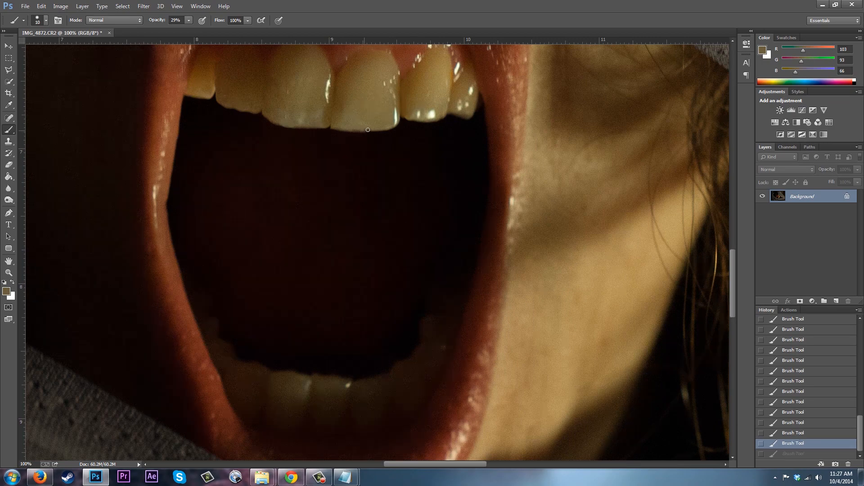
pyautogui.hotkey('ctrl', 'z')
# Set the brush opacity to 52% and try a dab on the front tooth's lower edge, undoing it.
pyautogui.click(189, 21)
pyautogui.click(199, 31)
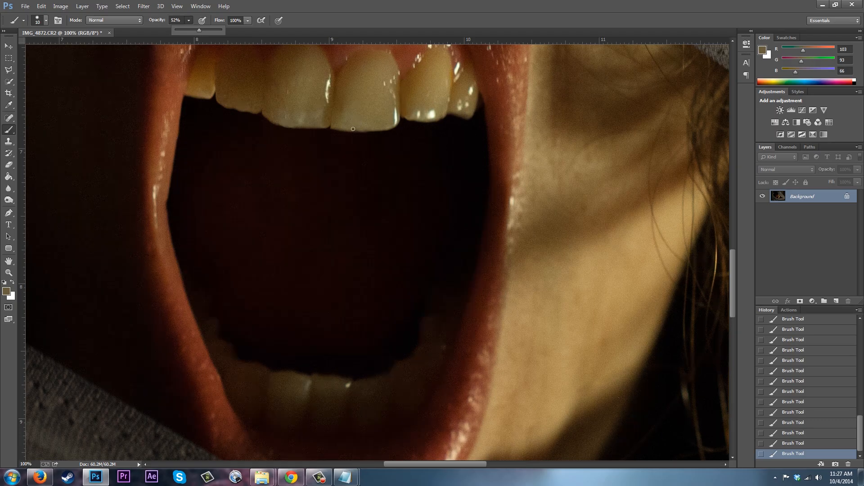
pyautogui.click(353, 130)
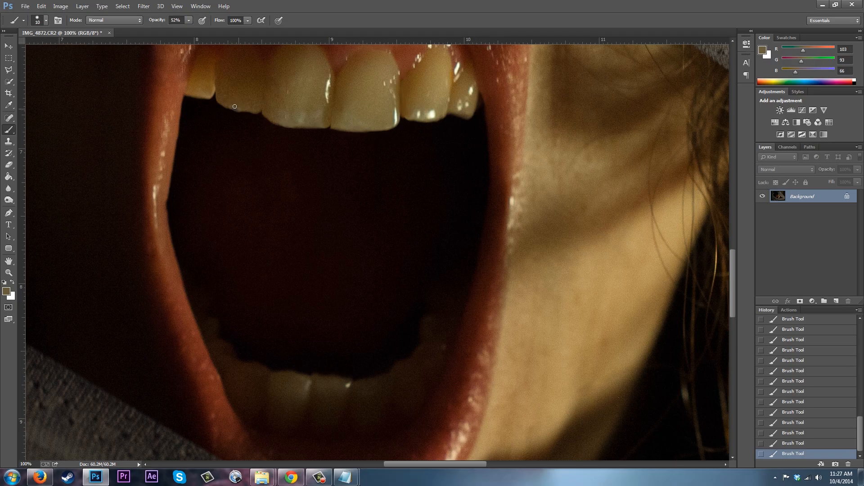
pyautogui.hotkey('ctrl', 'z')
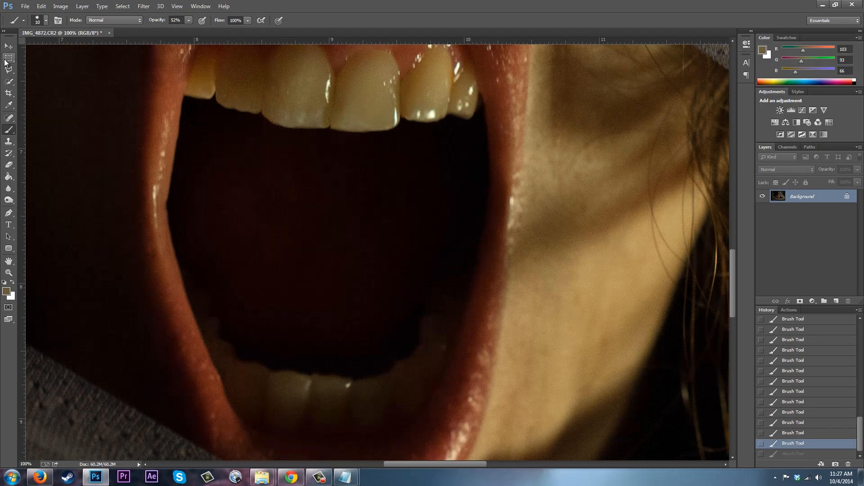
# Sample a colour from the left front tooth and redo the last brush stroke on the teeth.
pyautogui.click(8, 106)
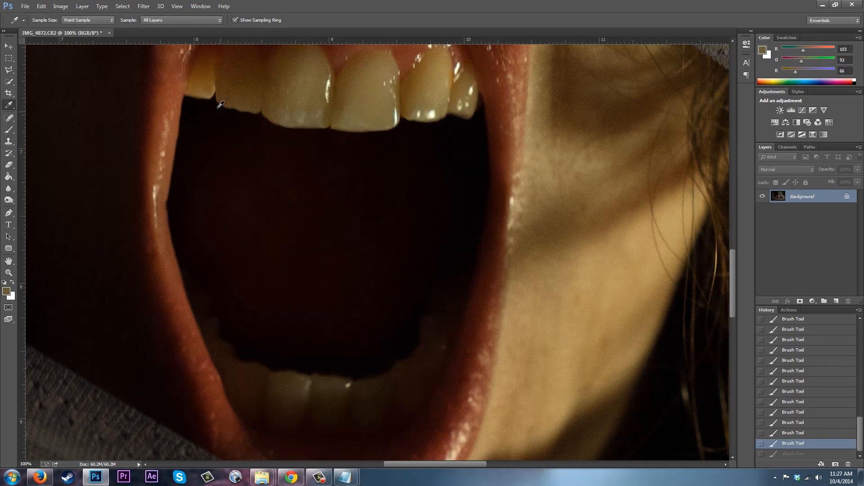
pyautogui.click(198, 100)
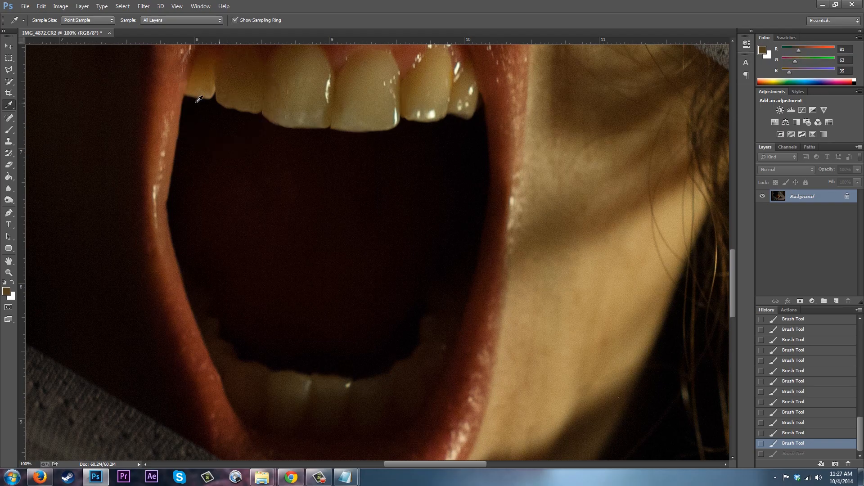
pyautogui.click(8, 129)
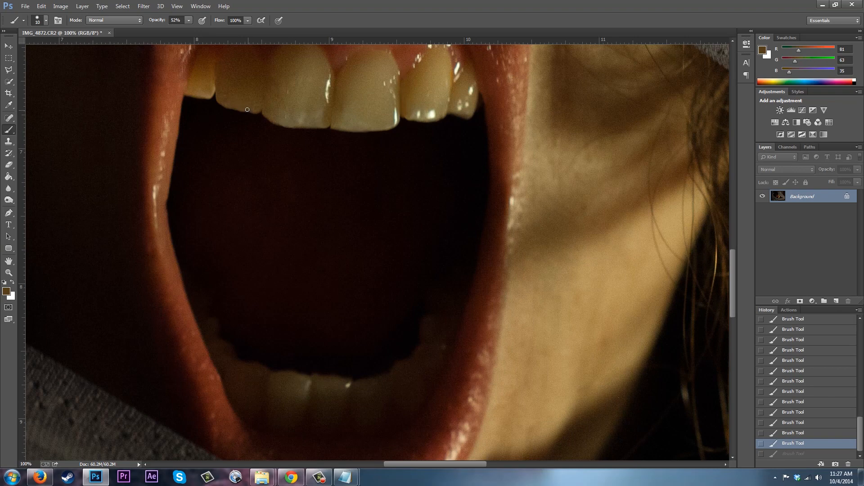
pyautogui.hotkey('ctrl', 'z')
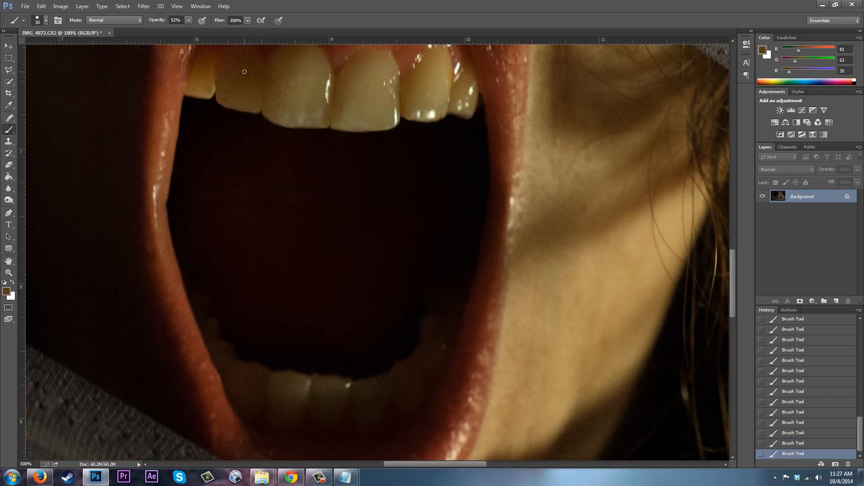
pyautogui.moveTo(730, 257); pyautogui.dragTo(729, 238)
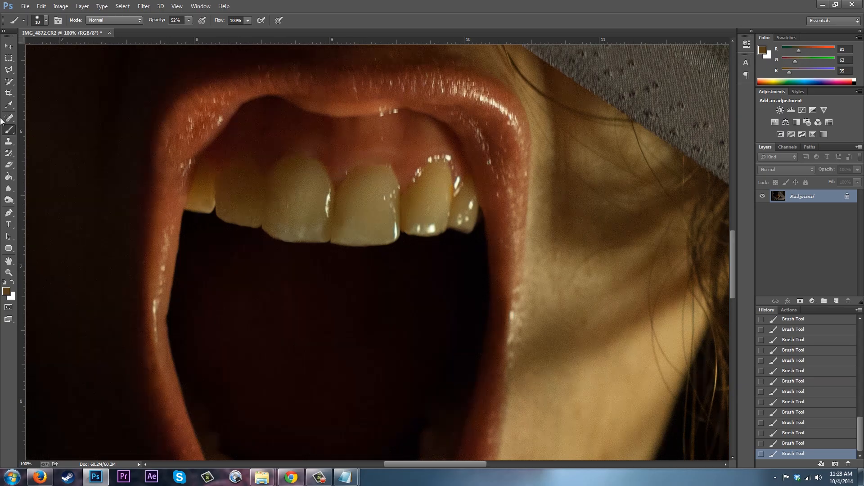
# Sample tooth colours and paint short strokes along the lower edge of the small tooth on the right.
pyautogui.click(8, 105)
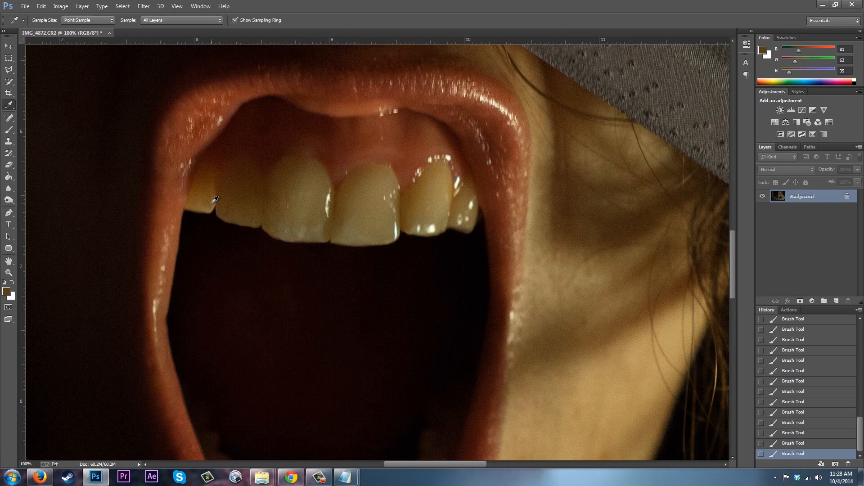
pyautogui.click(216, 201)
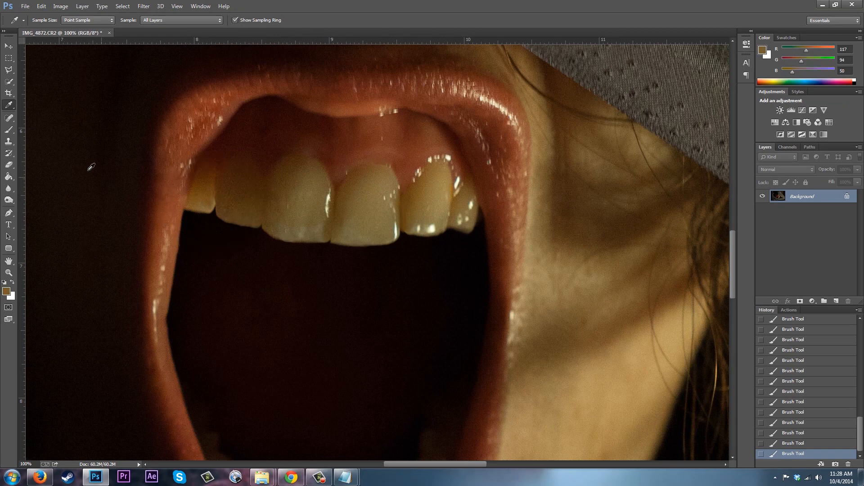
pyautogui.click(8, 130)
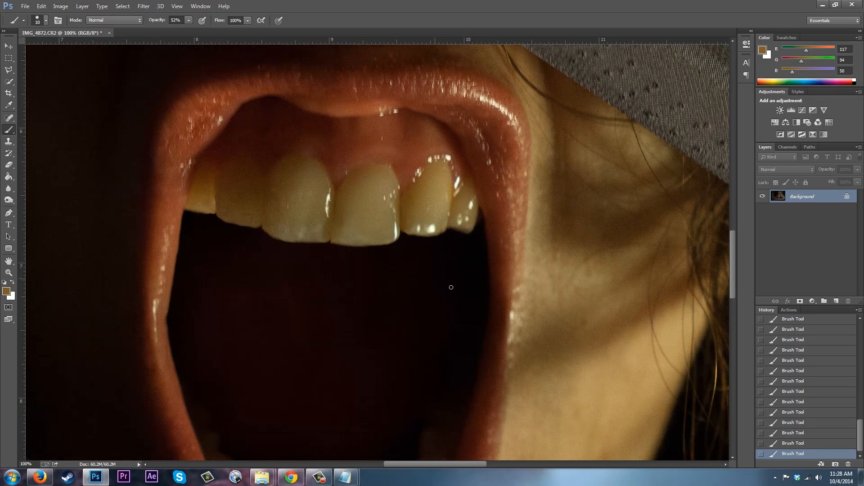
pyautogui.click(9, 106)
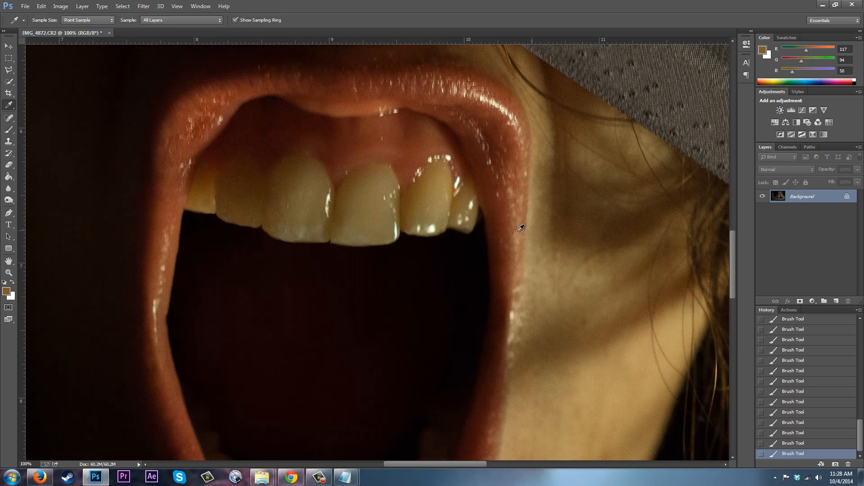
pyautogui.click(477, 217)
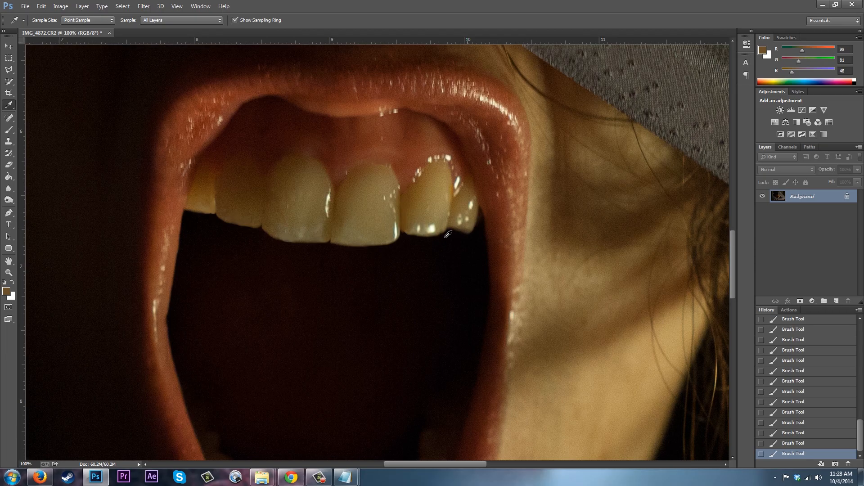
pyautogui.click(9, 130)
pyautogui.moveTo(477, 208); pyautogui.dragTo(477, 228)
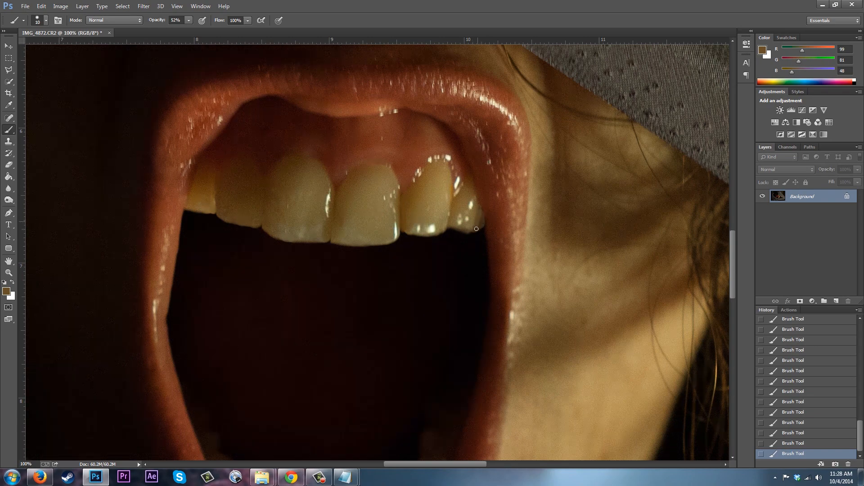
pyautogui.moveTo(480, 212); pyautogui.dragTo(479, 223)
# Reduce the brush hardness in the brush settings.
pyautogui.click(45, 20)
pyautogui.moveTo(56, 70); pyautogui.dragTo(48, 71)
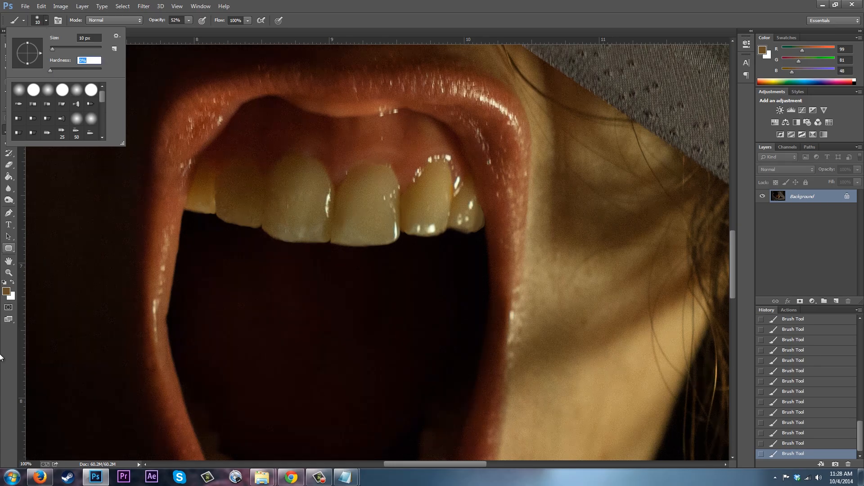
pyautogui.press('Return')
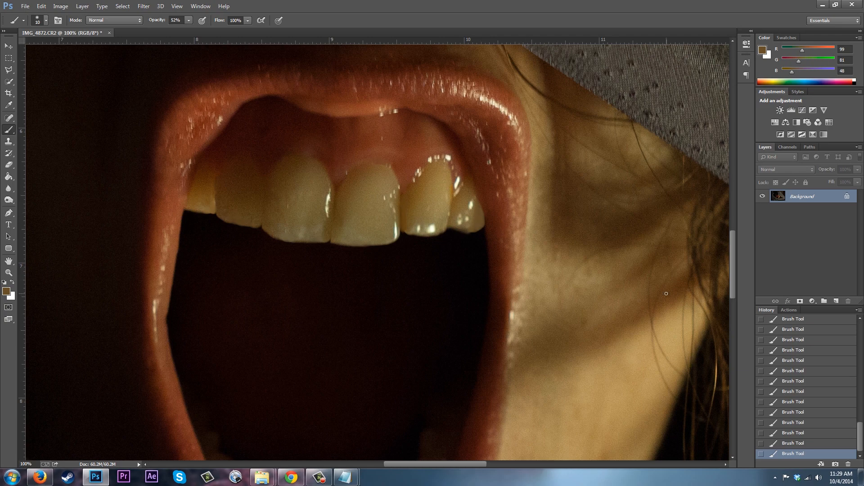
# Open the Camera Raw Filter on the portrait and cancel it without changes.
pyautogui.hotkey('ctrl', '-')
pyautogui.hotkey('ctrl', '-')
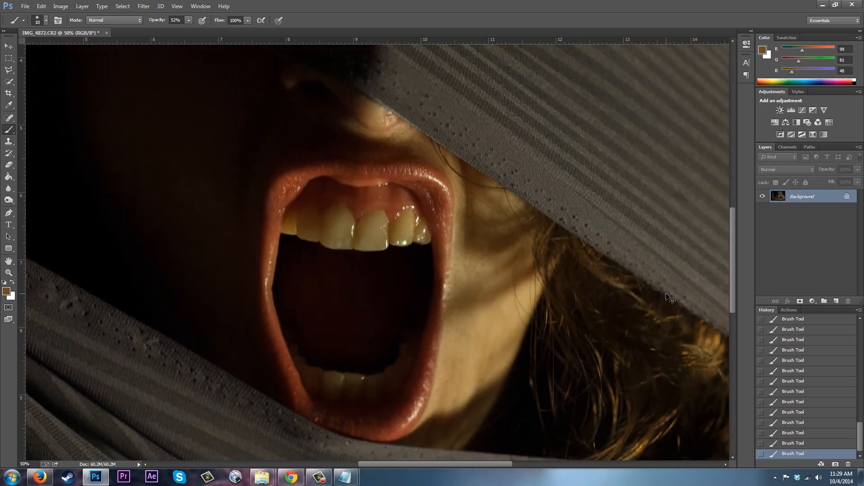
pyautogui.hotkey('ctrl', '-')
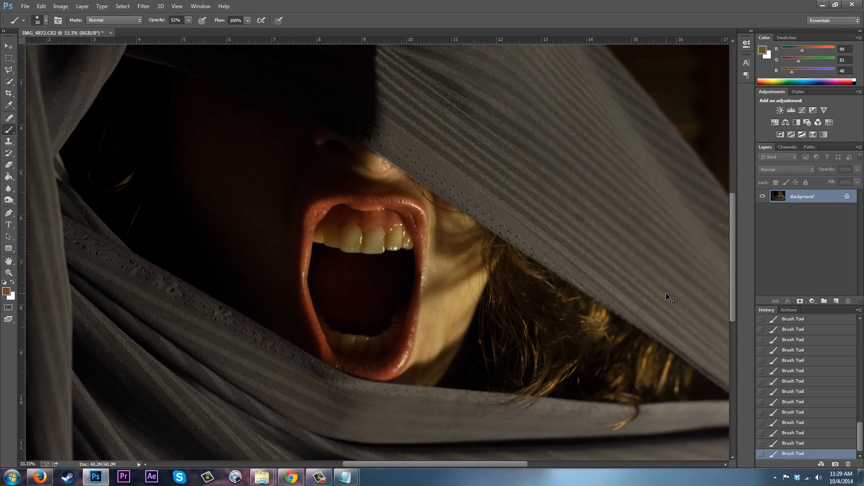
pyautogui.hotkey('ctrl', '+')
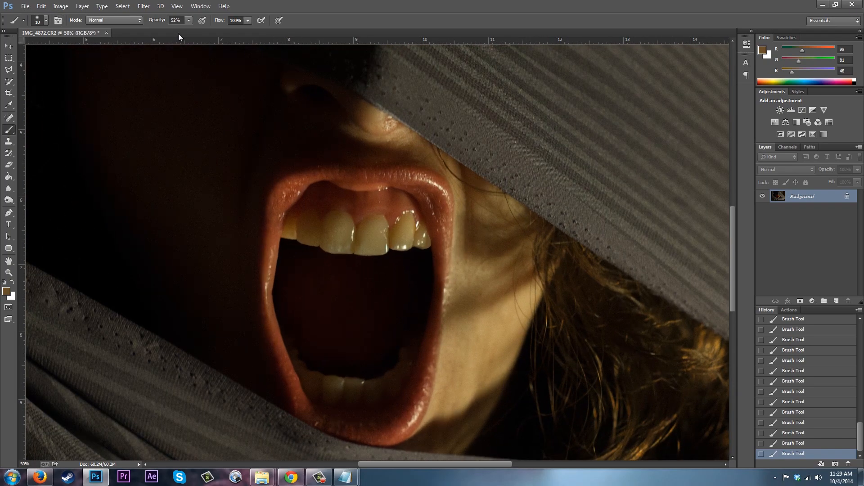
pyautogui.click(143, 5)
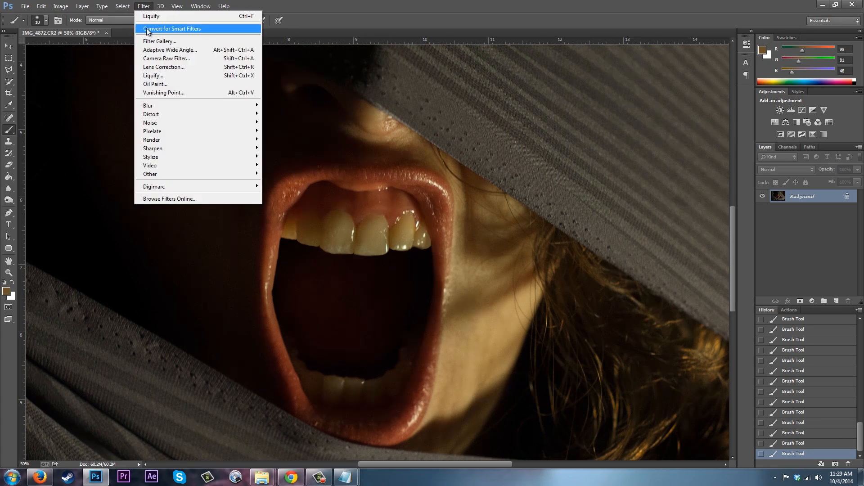
pyautogui.click(177, 60)
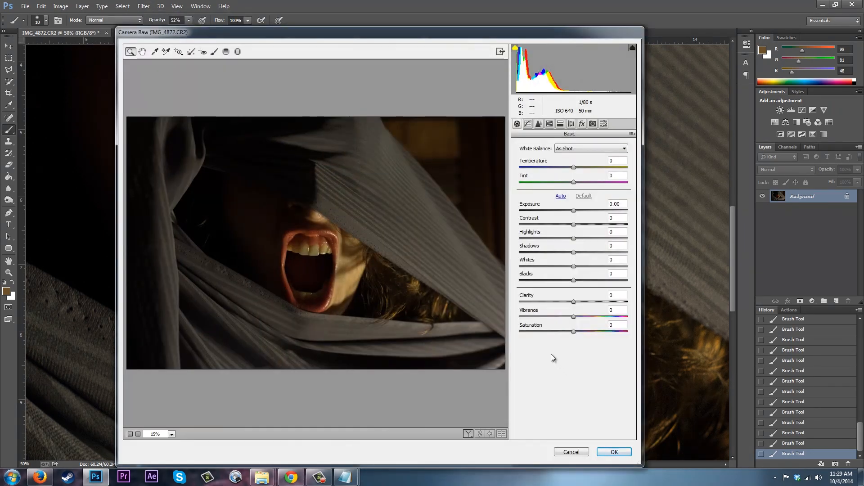
pyautogui.hotkey('ctrl', '=')
pyautogui.hotkey('ctrl', '=')
pyautogui.hotkey('ctrl', '=')
pyautogui.hotkey('ctrl', '=')
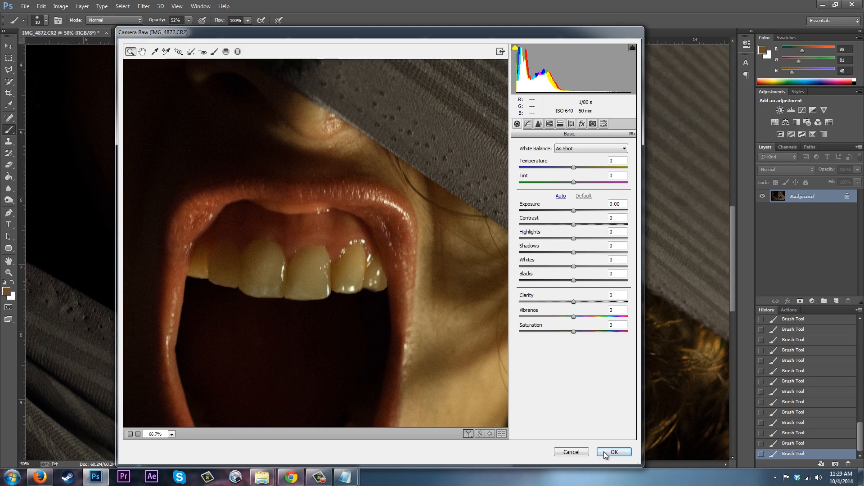
pyautogui.click(571, 451)
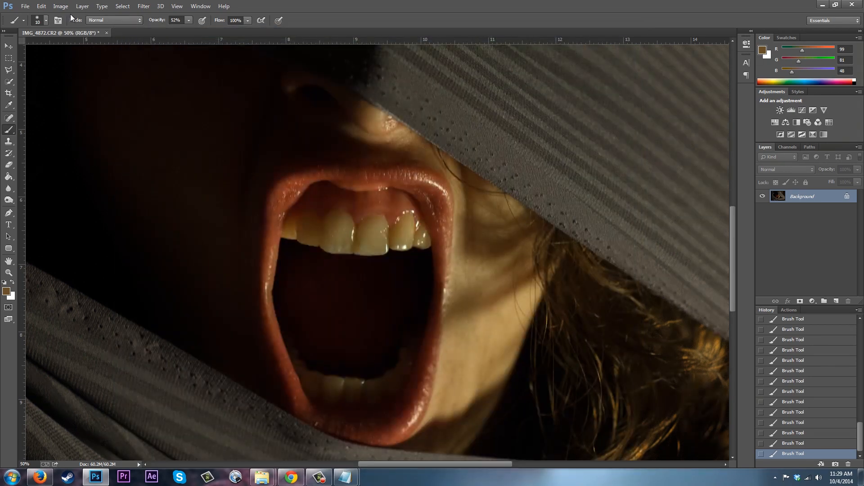
# Apply Liquify, nudging the lower edge of the front teeth with the forward warp brush.
pyautogui.click(143, 6)
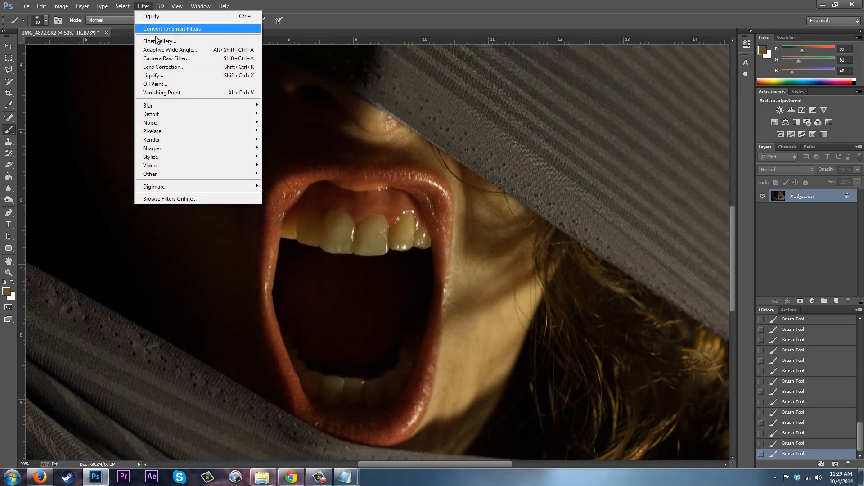
pyautogui.click(158, 75)
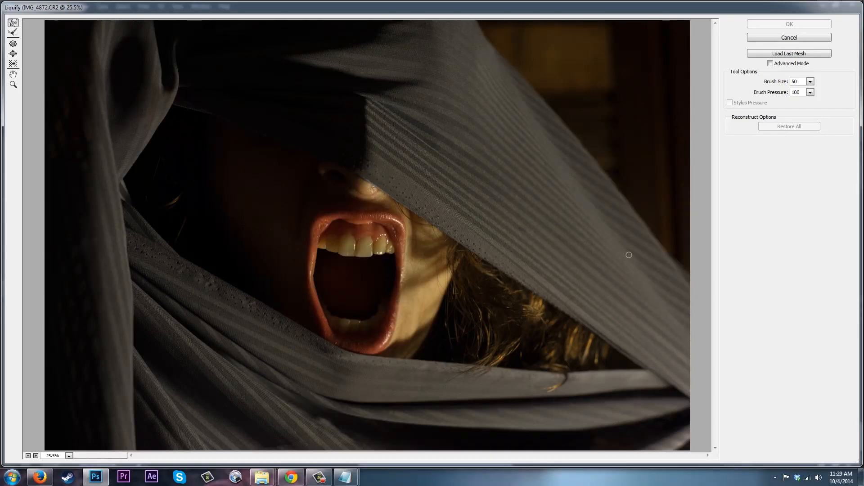
pyautogui.hotkey('ctrl', '+')
pyautogui.hotkey('ctrl', '+')
pyautogui.hotkey('ctrl', '+')
pyautogui.hotkey('ctrl', '+')
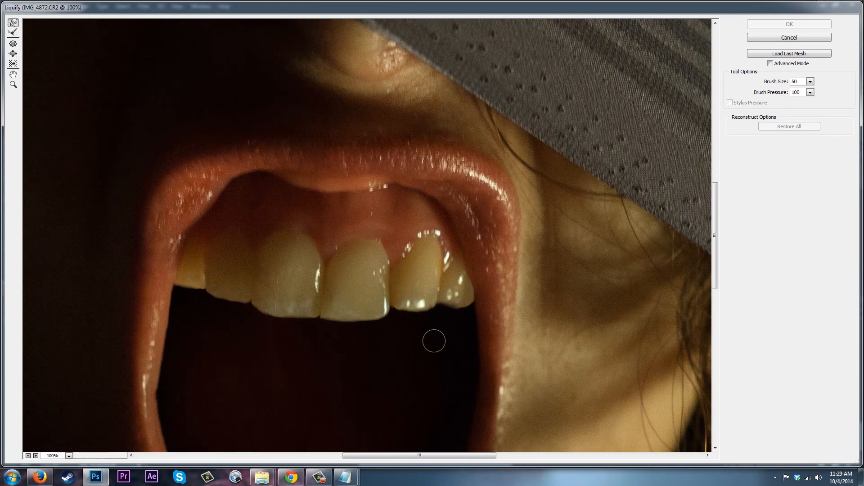
pyautogui.moveTo(462, 302); pyautogui.dragTo(466, 302)
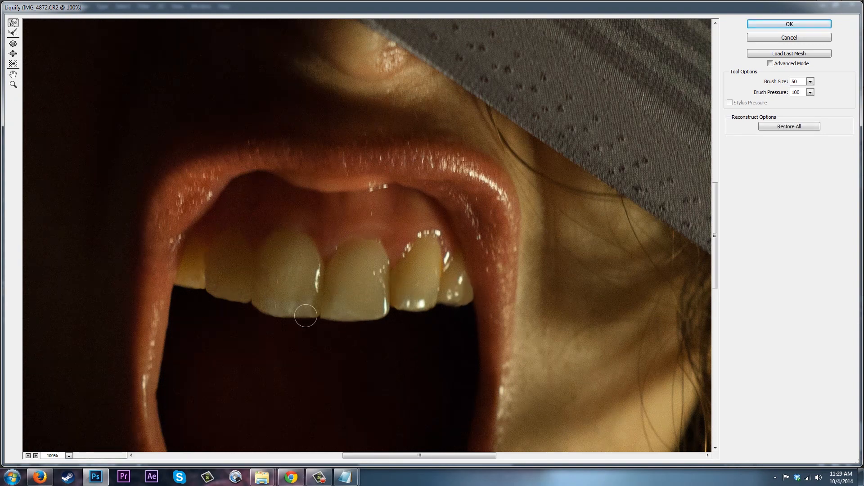
pyautogui.press(']')
pyautogui.press(']')
pyautogui.press(']')
pyautogui.press(']')
pyautogui.press(']')
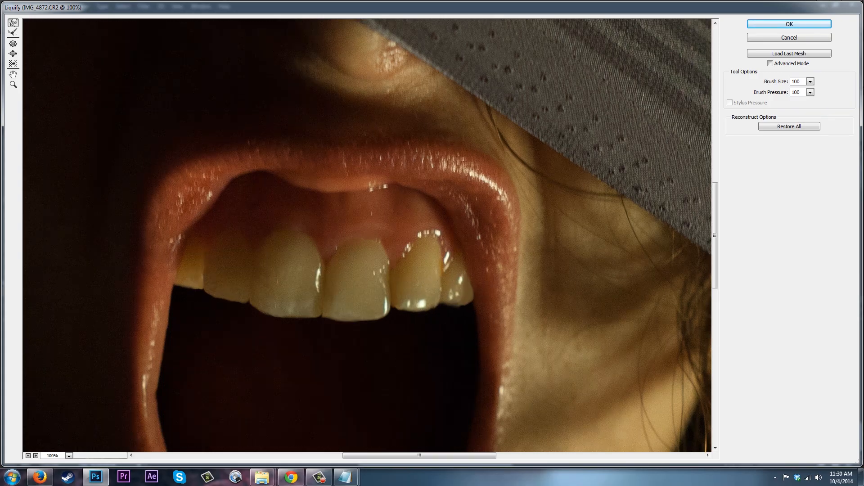
pyautogui.press('Return')
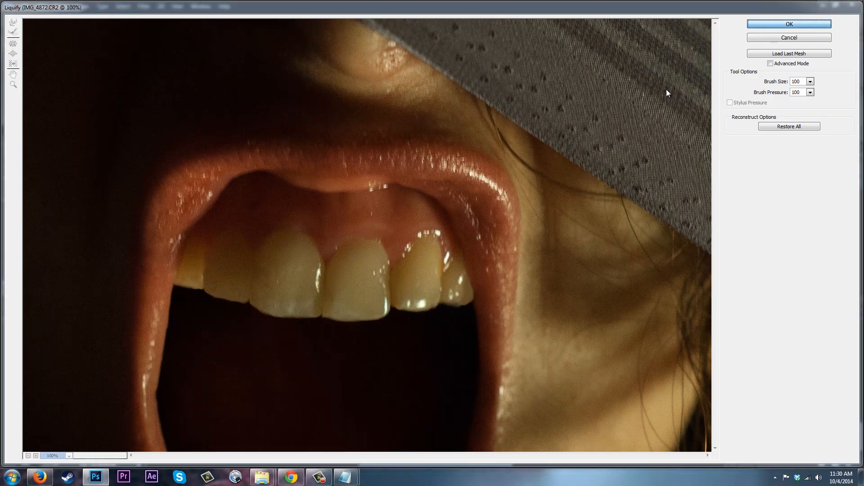
# Sample the dark mouth colour and dab it just below the front teeth.
pyautogui.click(8, 105)
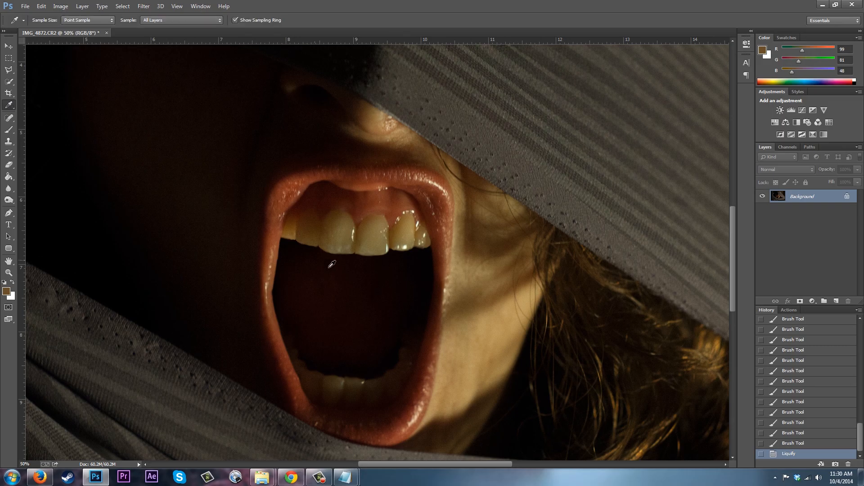
pyautogui.click(351, 256)
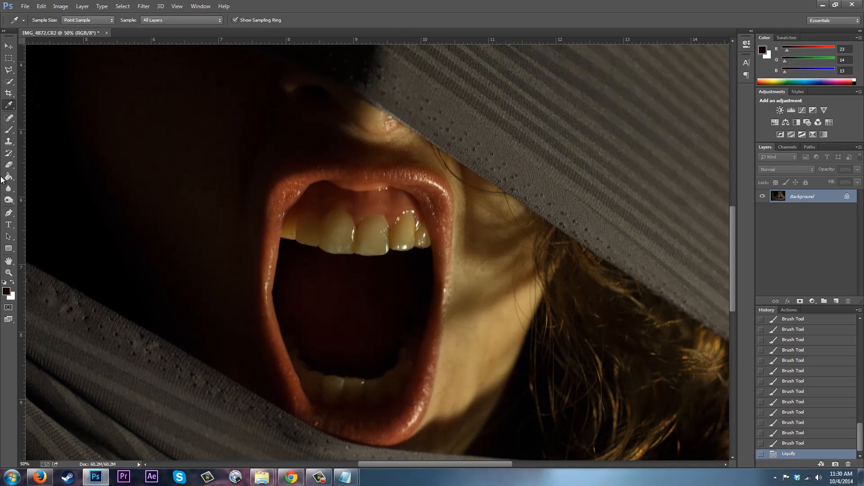
pyautogui.click(9, 130)
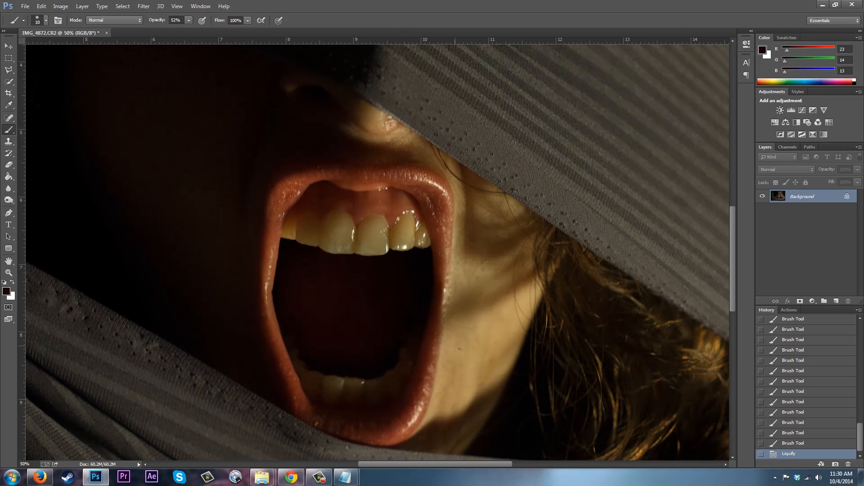
pyautogui.click(357, 257)
# Sample a tooth colour and set the foreground colour to the lighter beige b6b1a1.
pyautogui.hotkey('ctrl', '-')
pyautogui.hotkey('ctrl', '-')
pyautogui.hotkey('ctrl', '-')
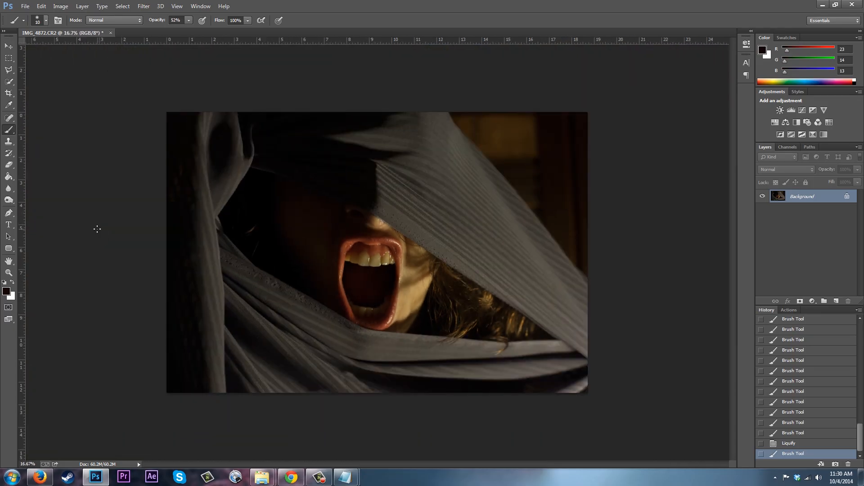
pyautogui.hotkey('ctrl', '+')
pyautogui.hotkey('ctrl', '+')
pyautogui.hotkey('ctrl', '+')
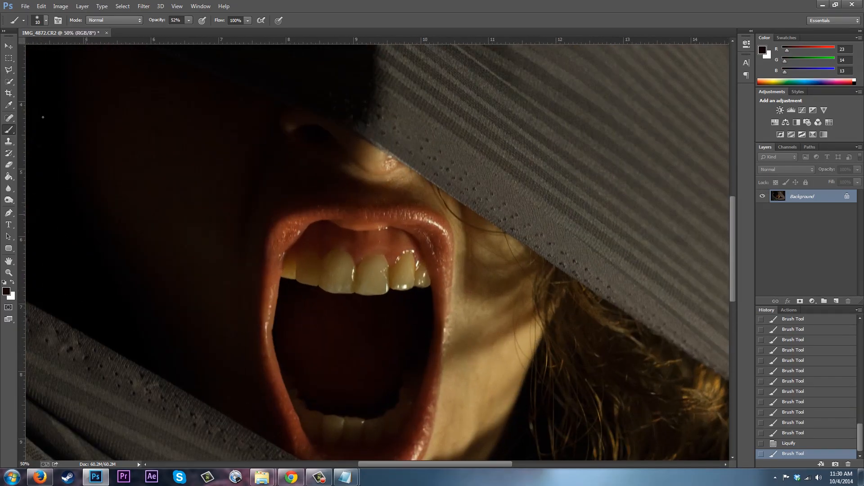
pyautogui.click(8, 109)
pyautogui.click(343, 284)
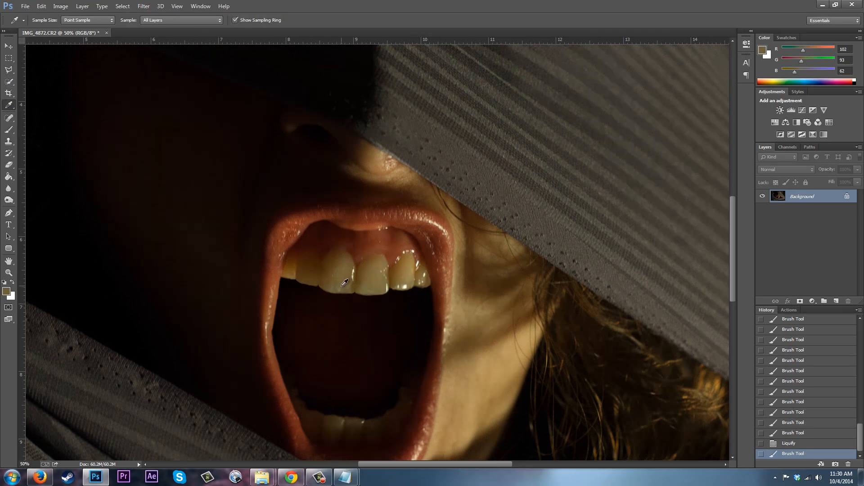
pyautogui.click(8, 291)
pyautogui.moveTo(559, 139); pyautogui.dragTo(546, 152)
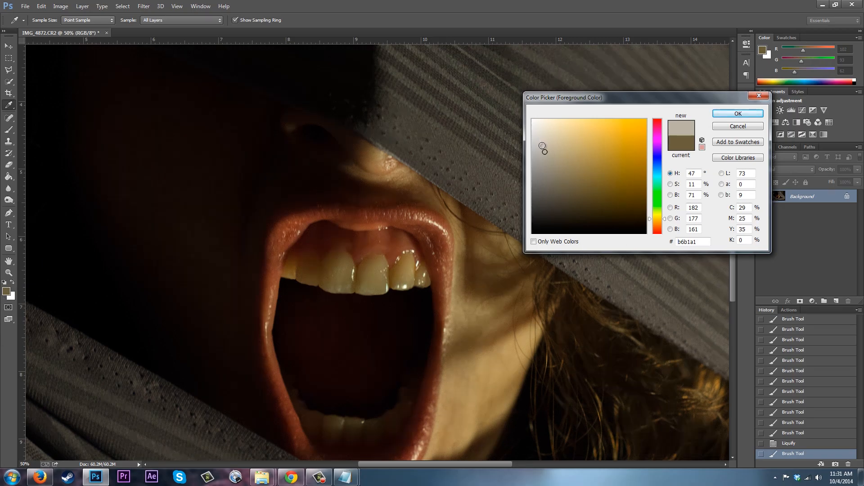
pyautogui.click(738, 114)
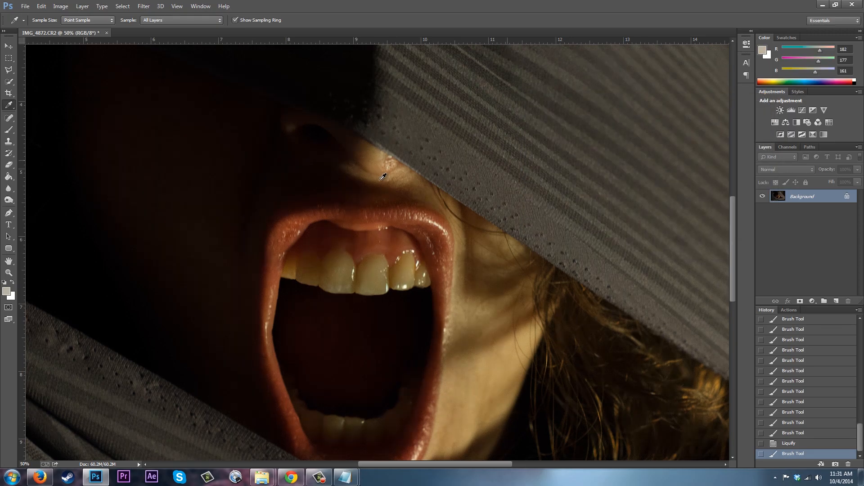
# Paint over the right front tooth with a larger brush at 27% opacity.
pyautogui.click(9, 130)
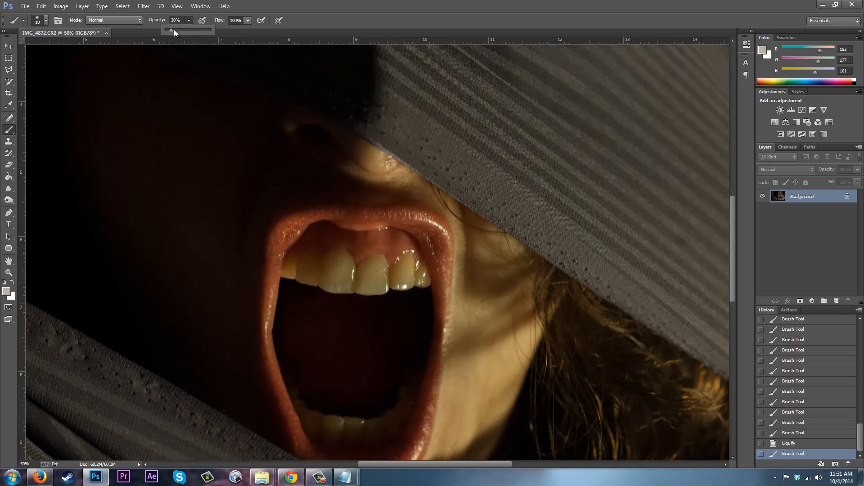
pyautogui.click(15, 345)
pyautogui.press(']')
pyautogui.press(']')
pyautogui.press(']')
pyautogui.press(']')
pyautogui.moveTo(376, 270)
pyautogui.mouseDown()
pyautogui.moveTo(378, 282)
pyautogui.moveTo(383, 265)
pyautogui.moveTo(382, 284)
pyautogui.moveTo(368, 287)
pyautogui.moveTo(377, 269)
pyautogui.moveTo(364, 276)
pyautogui.moveTo(365, 269)
pyautogui.moveTo(361, 286)
pyautogui.moveTo(375, 288)
pyautogui.mouseUp()
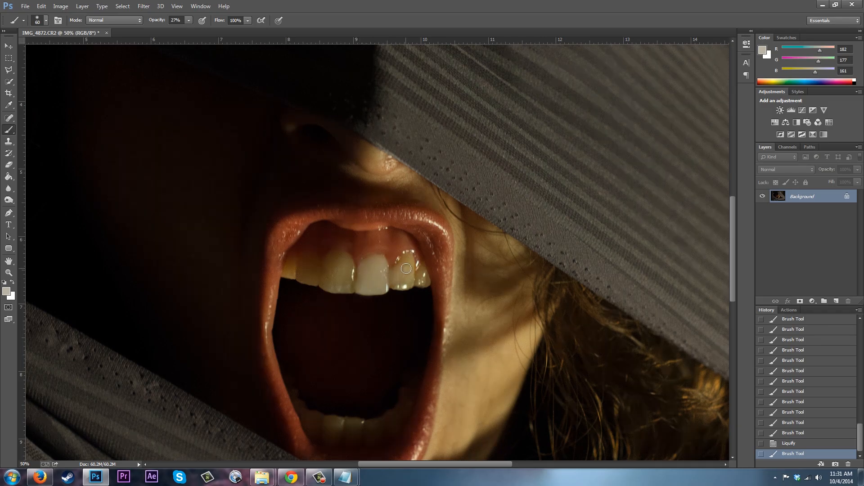
# Paint over the upper and lower teeth with the beige colour at 27% opacity to brighten them evenly.
pyautogui.moveTo(401, 270)
pyautogui.mouseDown()
pyautogui.moveTo(407, 260)
pyautogui.moveTo(410, 277)
pyautogui.moveTo(397, 270)
pyautogui.mouseUp()
pyautogui.moveTo(396, 283)
pyautogui.mouseDown()
pyautogui.moveTo(409, 258)
pyautogui.moveTo(398, 272)
pyautogui.moveTo(422, 282)
pyautogui.moveTo(422, 264)
pyautogui.moveTo(424, 282)
pyautogui.moveTo(392, 275)
pyautogui.moveTo(413, 270)
pyautogui.moveTo(411, 287)
pyautogui.moveTo(327, 287)
pyautogui.moveTo(325, 264)
pyautogui.moveTo(336, 255)
pyautogui.moveTo(350, 266)
pyautogui.moveTo(347, 285)
pyautogui.moveTo(333, 280)
pyautogui.moveTo(332, 263)
pyautogui.moveTo(340, 279)
pyautogui.moveTo(347, 272)
pyautogui.moveTo(327, 278)
pyautogui.moveTo(330, 265)
pyautogui.moveTo(328, 278)
pyautogui.moveTo(318, 279)
pyautogui.moveTo(314, 257)
pyautogui.moveTo(301, 273)
pyautogui.moveTo(315, 279)
pyautogui.moveTo(310, 262)
pyautogui.moveTo(290, 259)
pyautogui.mouseUp()
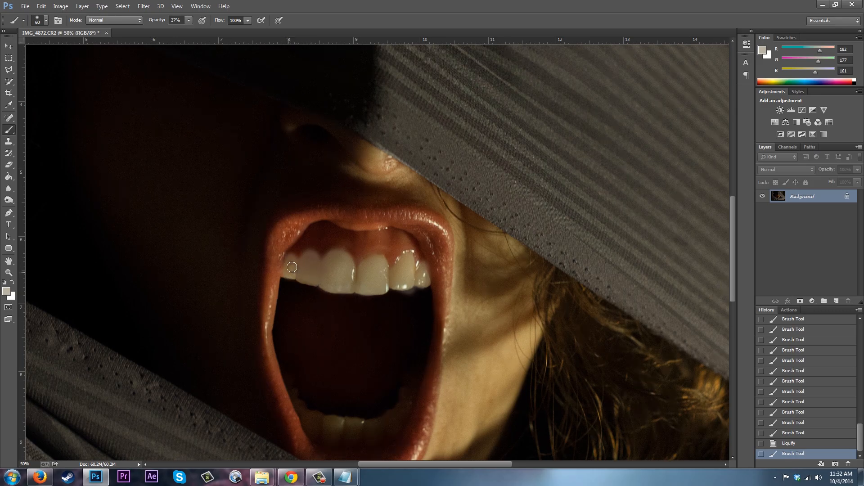
pyautogui.moveTo(301, 280); pyautogui.dragTo(402, 284)
pyautogui.click(387, 292)
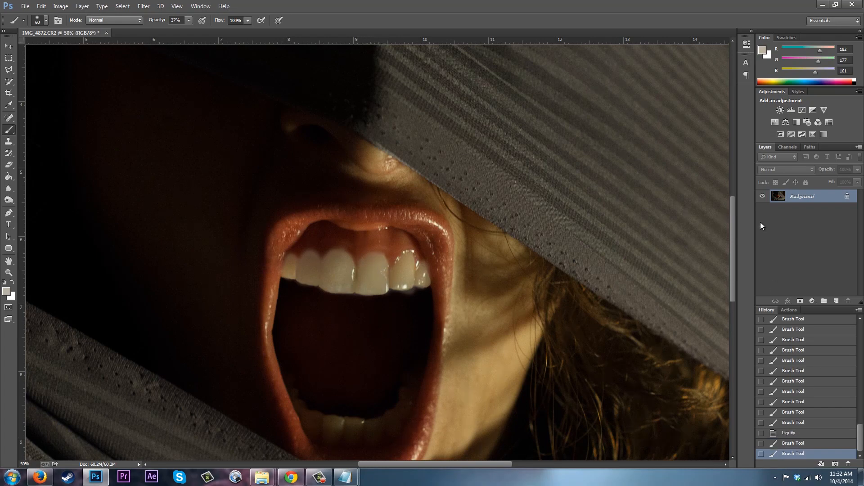
pyautogui.moveTo(732, 225); pyautogui.dragTo(734, 257)
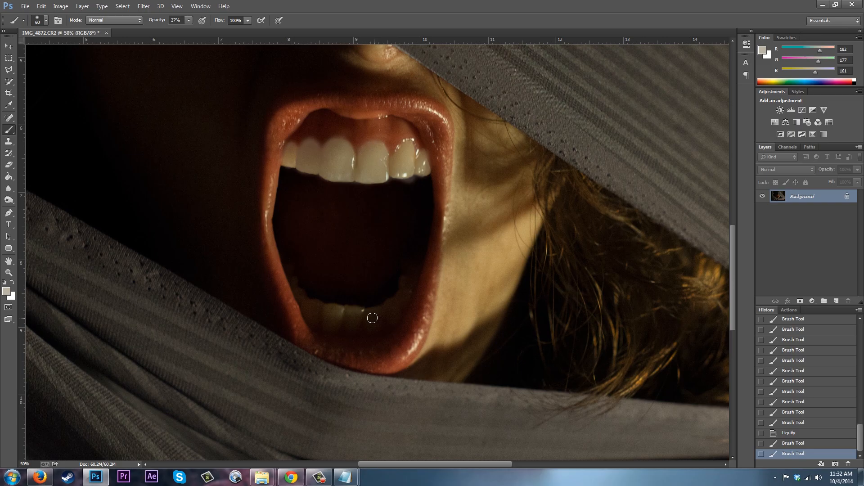
pyautogui.moveTo(357, 313)
pyautogui.mouseDown()
pyautogui.moveTo(332, 315)
pyautogui.moveTo(353, 318)
pyautogui.moveTo(326, 312)
pyautogui.moveTo(370, 322)
pyautogui.moveTo(325, 325)
pyautogui.moveTo(366, 328)
pyautogui.moveTo(331, 330)
pyautogui.moveTo(349, 335)
pyautogui.moveTo(388, 324)
pyautogui.moveTo(404, 302)
pyautogui.moveTo(374, 328)
pyautogui.moveTo(400, 303)
pyautogui.moveTo(363, 320)
pyautogui.moveTo(399, 300)
pyautogui.moveTo(402, 310)
pyautogui.moveTo(402, 275)
pyautogui.moveTo(416, 260)
pyautogui.moveTo(402, 305)
pyautogui.moveTo(357, 317)
pyautogui.moveTo(318, 305)
pyautogui.moveTo(360, 311)
pyautogui.moveTo(319, 305)
pyautogui.moveTo(292, 280)
pyautogui.moveTo(312, 326)
pyautogui.moveTo(342, 334)
pyautogui.moveTo(317, 312)
pyautogui.mouseUp()
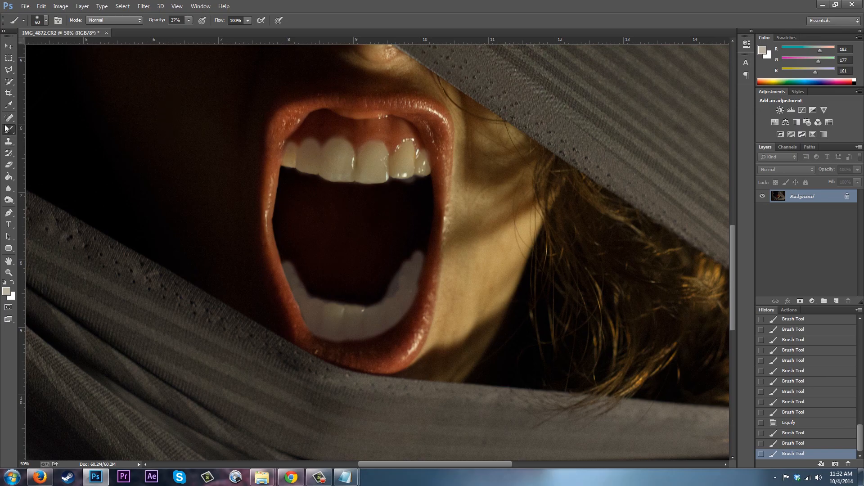
# With the History Brush at 35% opacity, sourced from the post-Liquify brush state, restore the gums and mouth around the upper teeth.
pyautogui.click(12, 156)
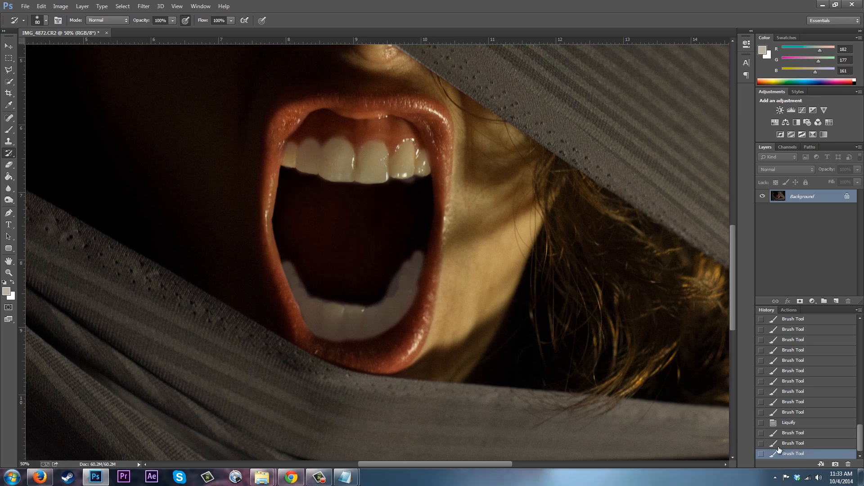
pyautogui.click(761, 423)
pyautogui.click(790, 433)
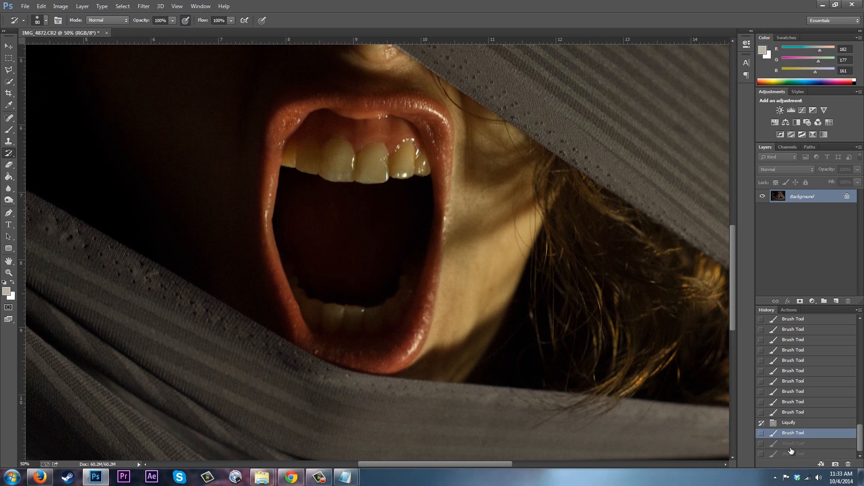
pyautogui.click(790, 444)
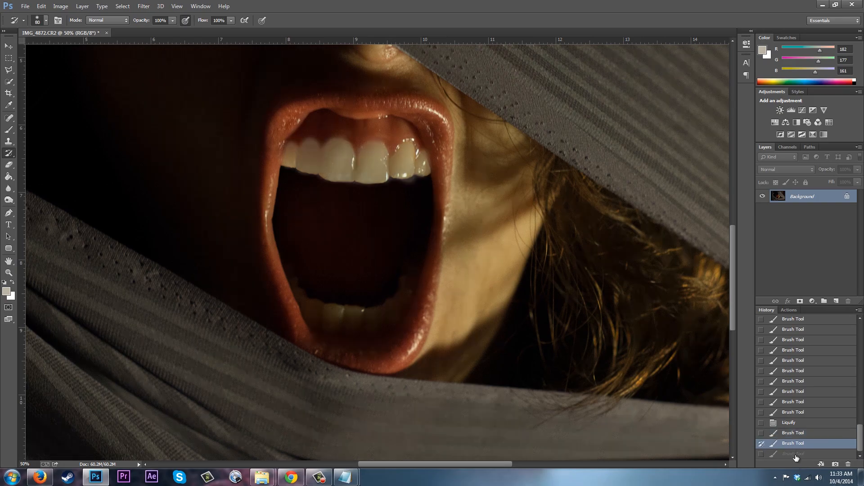
pyautogui.click(793, 454)
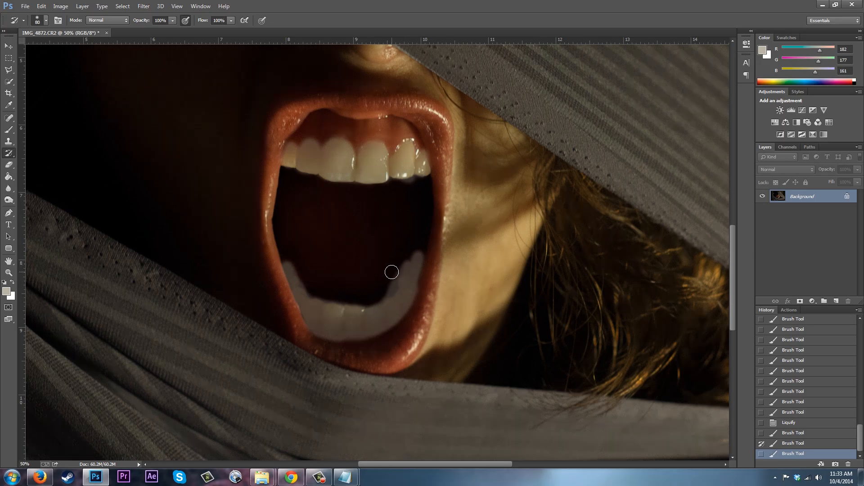
pyautogui.click(761, 433)
pyautogui.click(172, 21)
pyautogui.click(142, 31)
pyautogui.moveTo(390, 278); pyautogui.dragTo(368, 252)
pyautogui.moveTo(418, 181)
pyautogui.mouseDown()
pyautogui.moveTo(404, 187)
pyautogui.moveTo(411, 184)
pyautogui.mouseUp()
pyautogui.click(411, 183)
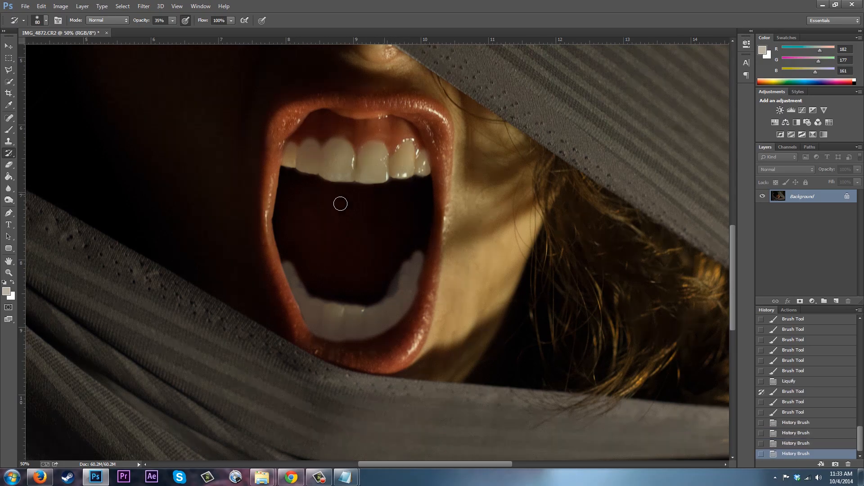
pyautogui.click(356, 197)
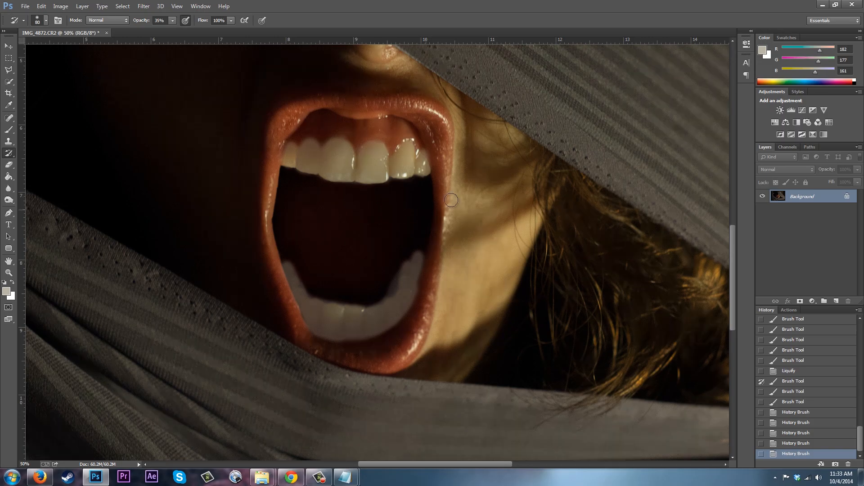
pyautogui.click(358, 133)
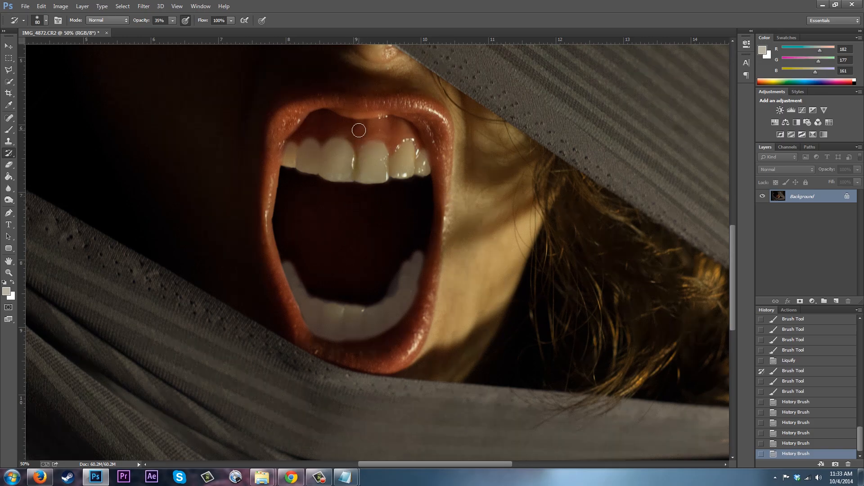
pyautogui.moveTo(362, 141); pyautogui.dragTo(389, 143)
# Step back two history states and repaint History Brush strokes along the right tooth edge, upper gum line and lower teeth.
pyautogui.click(792, 443)
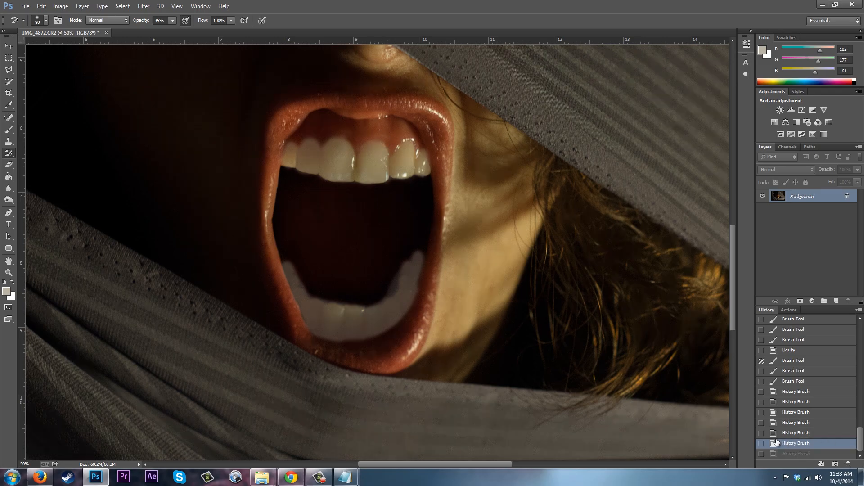
pyautogui.click(793, 434)
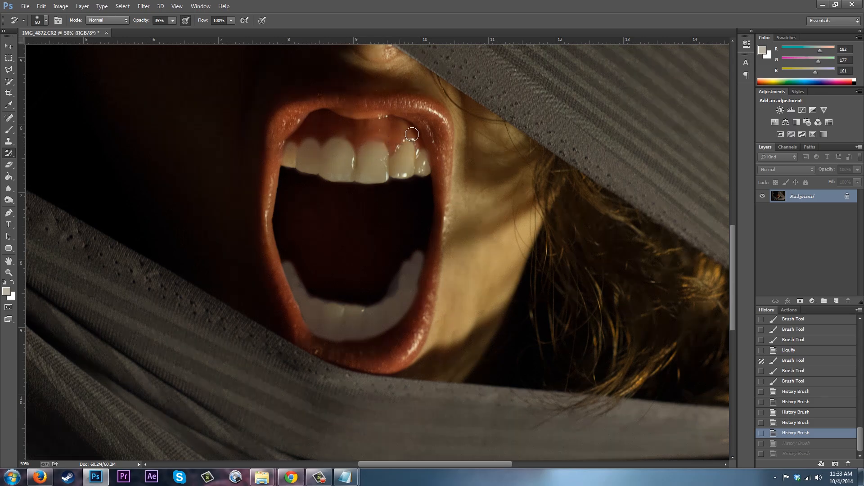
pyautogui.moveTo(438, 165); pyautogui.dragTo(436, 158)
pyautogui.moveTo(436, 155); pyautogui.dragTo(432, 147)
pyautogui.moveTo(432, 147); pyautogui.dragTo(434, 156)
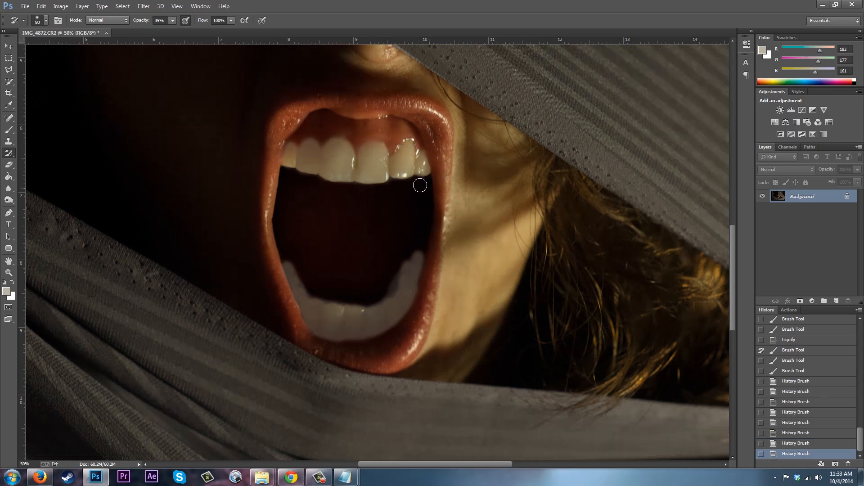
pyautogui.moveTo(280, 157)
pyautogui.mouseDown()
pyautogui.moveTo(292, 133)
pyautogui.moveTo(322, 143)
pyautogui.moveTo(317, 135)
pyautogui.moveTo(338, 133)
pyautogui.moveTo(396, 144)
pyautogui.mouseUp()
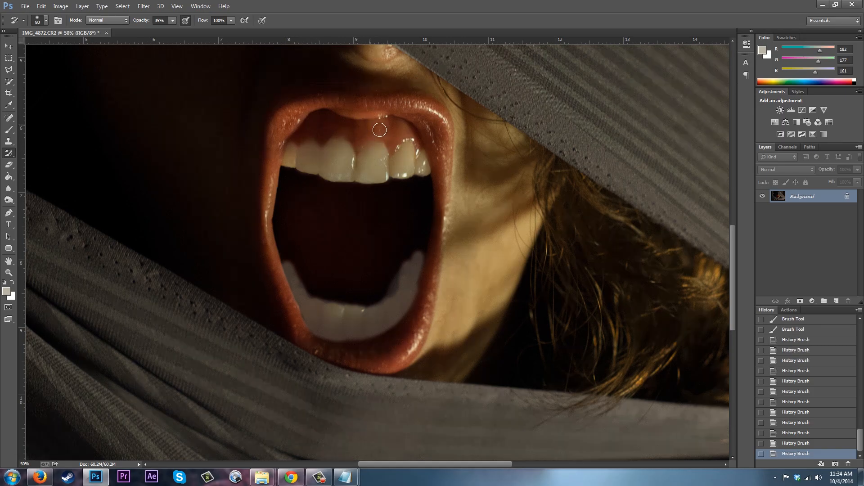
pyautogui.moveTo(329, 133); pyautogui.dragTo(324, 135)
pyautogui.moveTo(289, 267)
pyautogui.mouseDown()
pyautogui.moveTo(328, 309)
pyautogui.moveTo(365, 303)
pyautogui.moveTo(383, 324)
pyautogui.moveTo(390, 288)
pyautogui.moveTo(416, 293)
pyautogui.mouseUp()
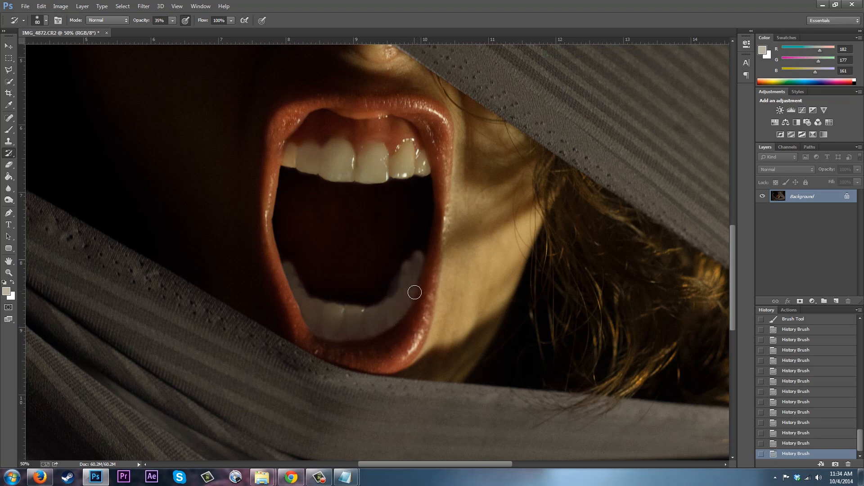
pyautogui.moveTo(419, 239)
pyautogui.mouseDown()
pyautogui.moveTo(420, 284)
pyautogui.moveTo(401, 328)
pyautogui.moveTo(402, 304)
pyautogui.mouseUp()
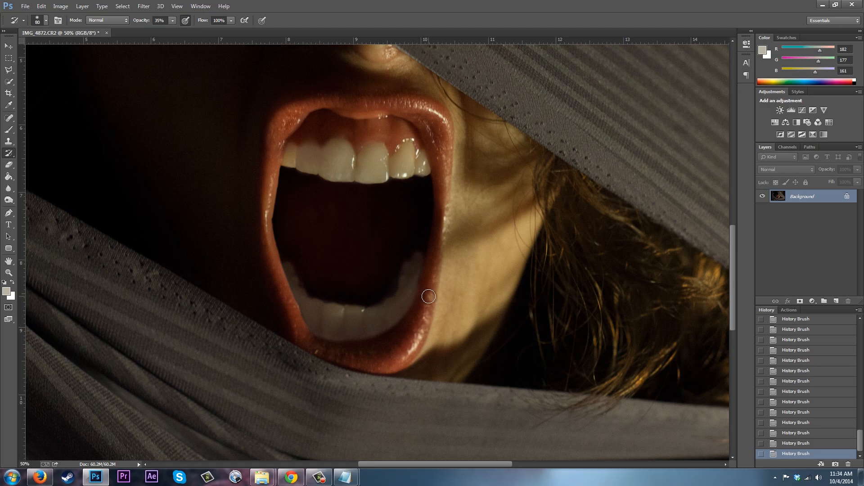
pyautogui.press(']')
pyautogui.press(']')
pyautogui.press(']')
pyautogui.press(']')
pyautogui.press(']')
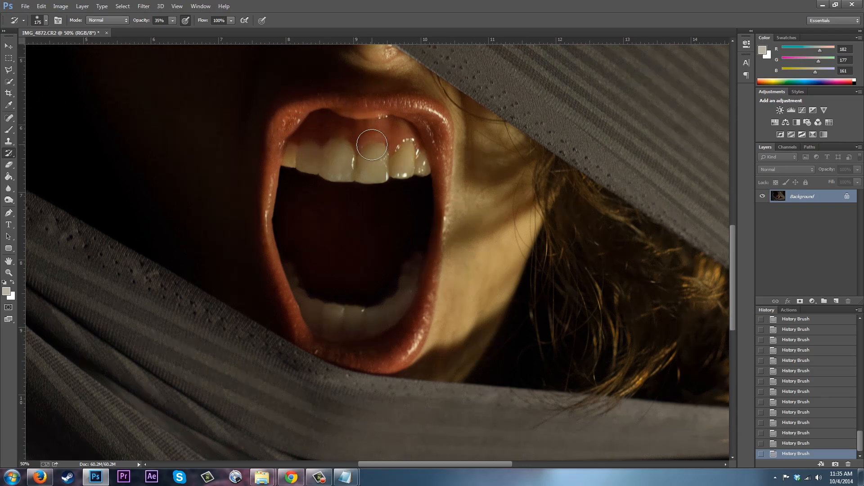
pyautogui.press('[')
pyautogui.press('[')
pyautogui.press('[')
pyautogui.press('[')
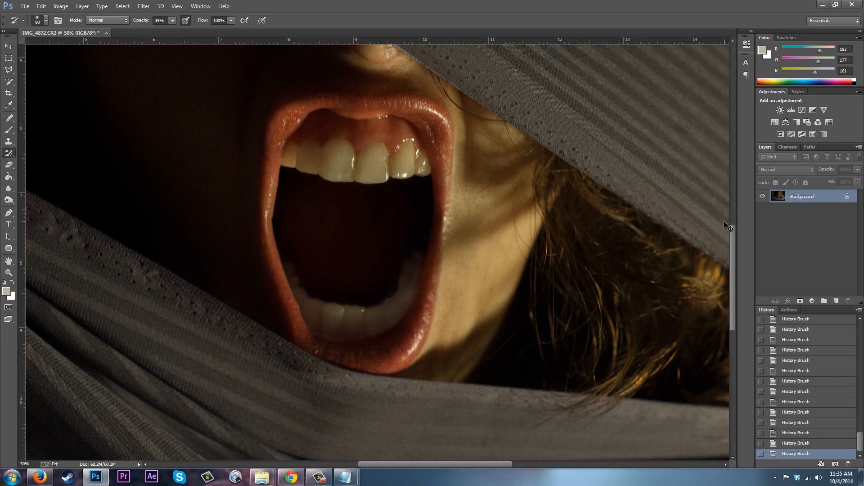
# Open Liquify on the whole image and apply the Pucker tool at brush size 300 once over the upper front teeth.
pyautogui.hotkey('ctrl', '-')
pyautogui.hotkey('ctrl', '-')
pyautogui.hotkey('ctrl', '-')
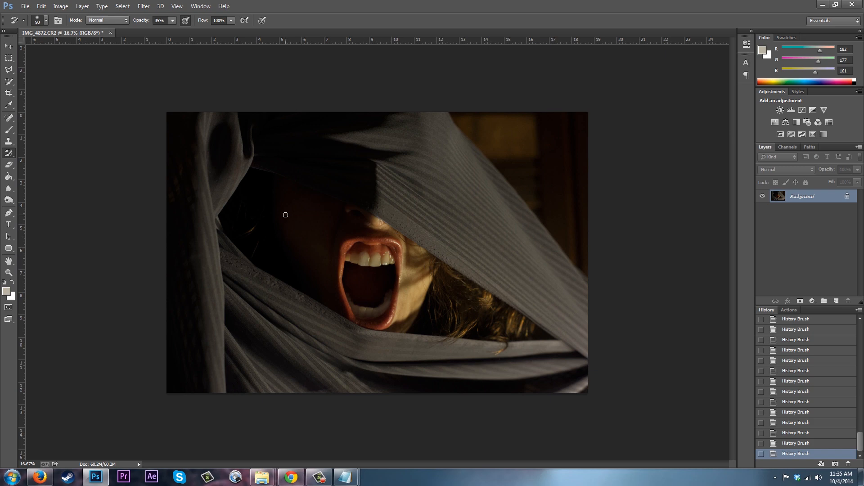
pyautogui.click(143, 6)
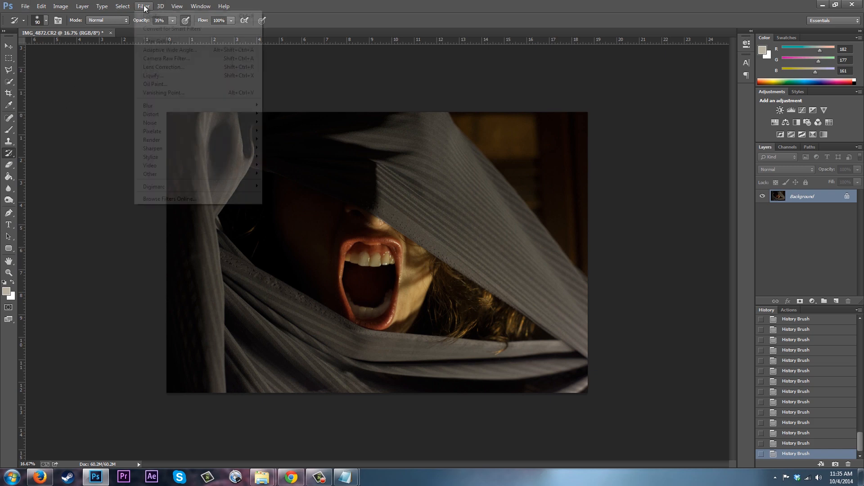
pyautogui.click(158, 83)
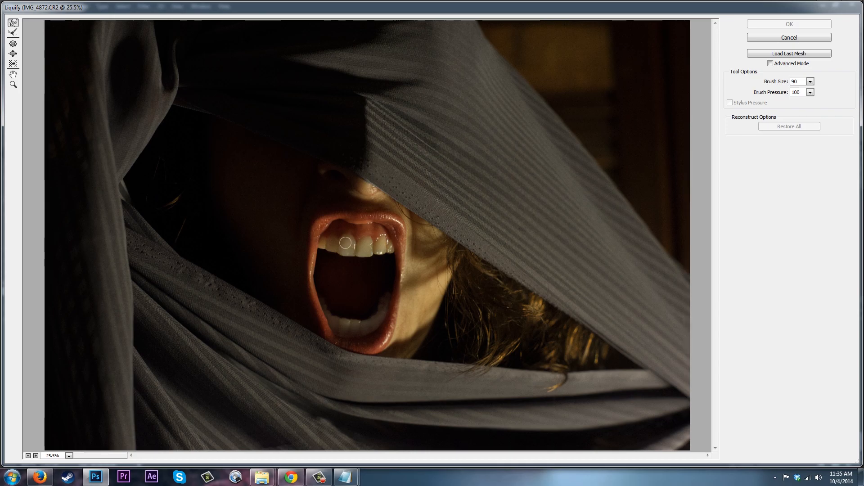
pyautogui.click(13, 44)
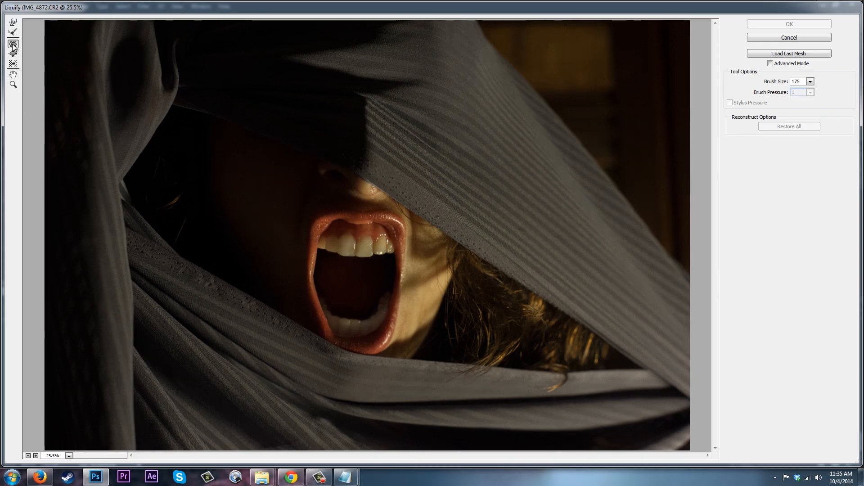
pyautogui.press(']')
pyautogui.press(']')
pyautogui.press(']')
pyautogui.press(']')
pyautogui.press(']')
pyautogui.click(347, 245)
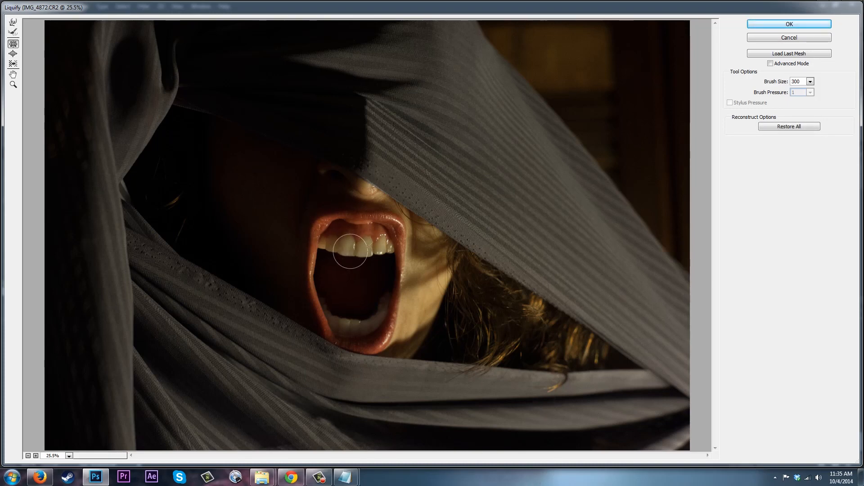
# Switch Liquify to the Forward Warp tool with brush size 200 and confirm the filter.
pyautogui.press('[')
pyautogui.press('[')
pyautogui.press('[')
pyautogui.press('[')
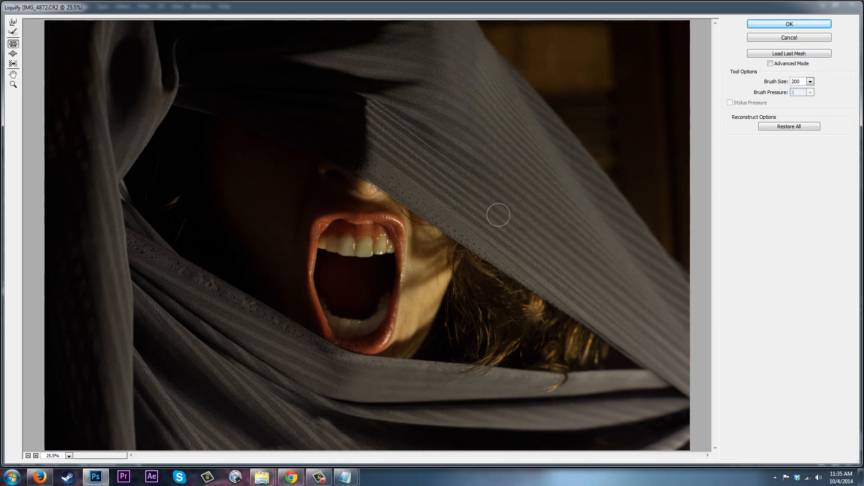
pyautogui.press(']')
pyautogui.click(14, 24)
pyautogui.press(']')
pyautogui.press(']')
pyautogui.press(']')
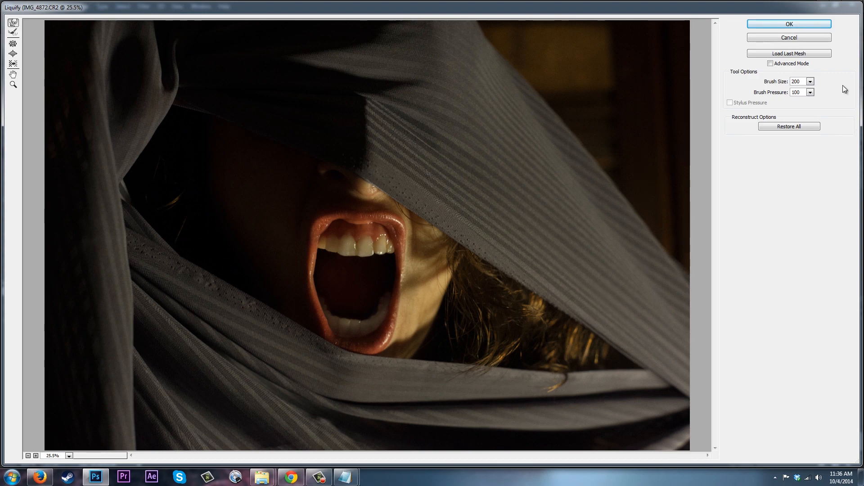
pyautogui.click(800, 24)
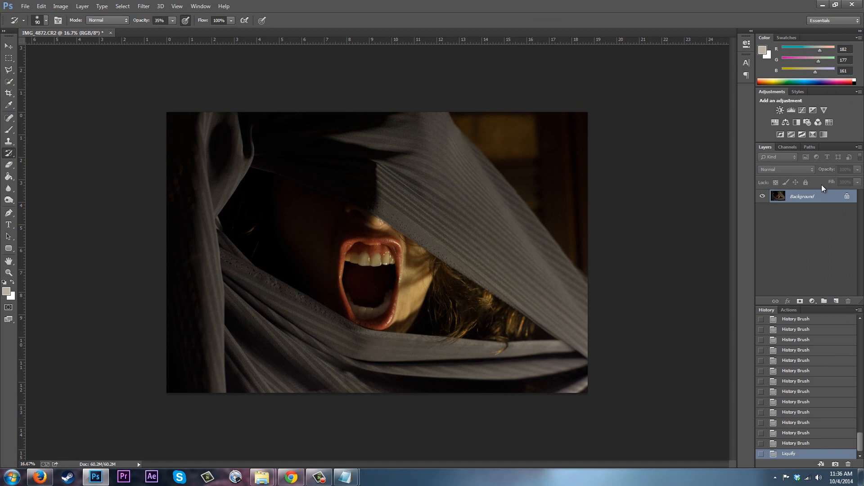
# Zoom in on the mouth and sample a darker tooth colour, R123 G111 B78, with the Eyedropper.
pyautogui.hotkey('ctrl', '-')
pyautogui.hotkey('ctrl', '+')
pyautogui.hotkey('ctrl', '+')
pyautogui.hotkey('ctrl', '+')
pyautogui.hotkey('ctrl', '+')
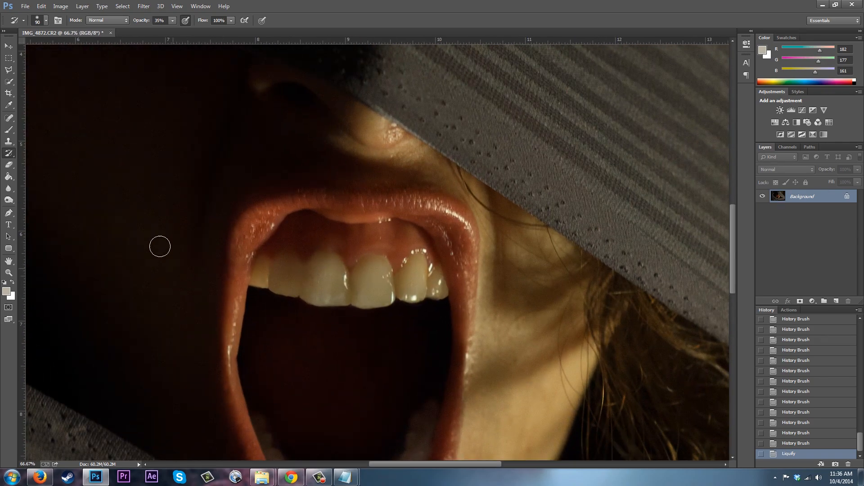
pyautogui.click(9, 105)
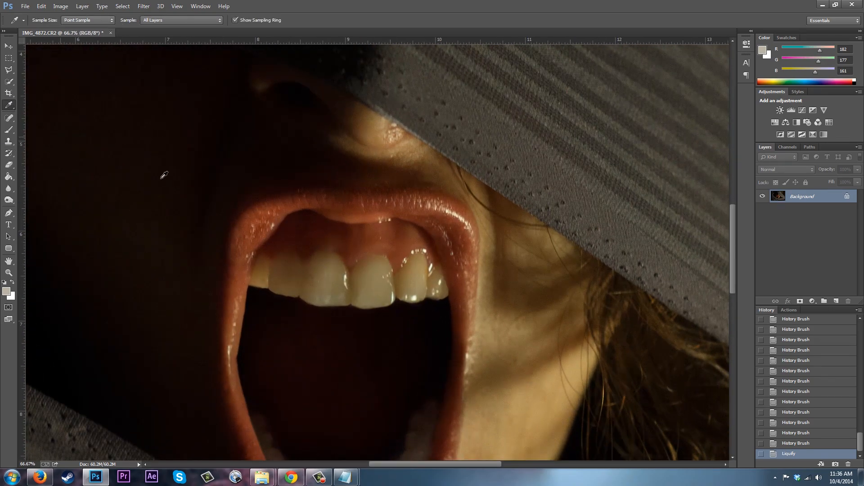
pyautogui.click(336, 265)
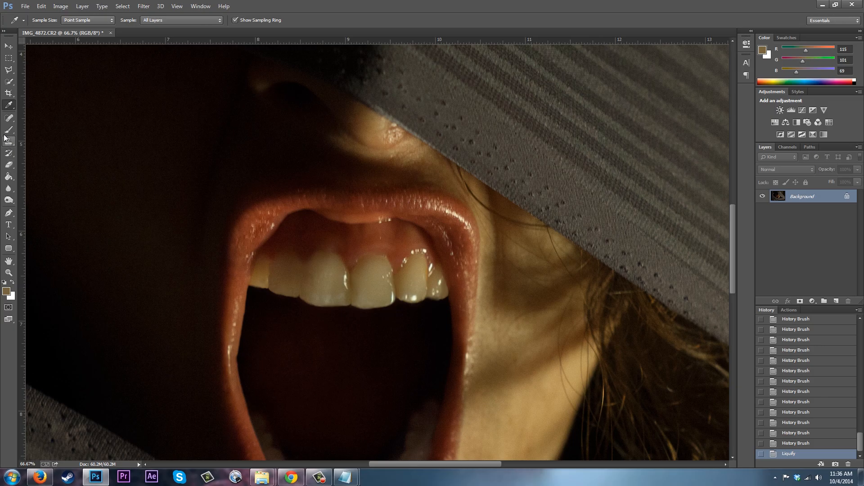
pyautogui.click(333, 281)
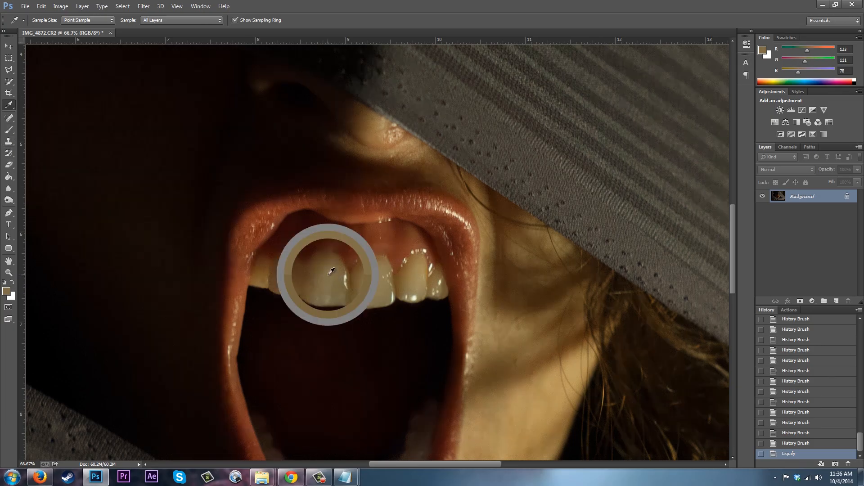
# Paint the sampled tooth colour at 27% opacity over the upper front teeth to tone down their brightness.
pyautogui.click(9, 117)
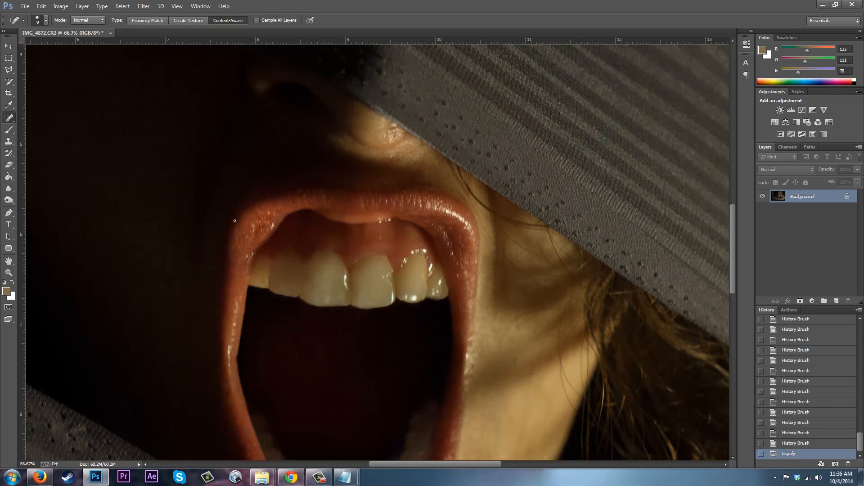
pyautogui.click(9, 130)
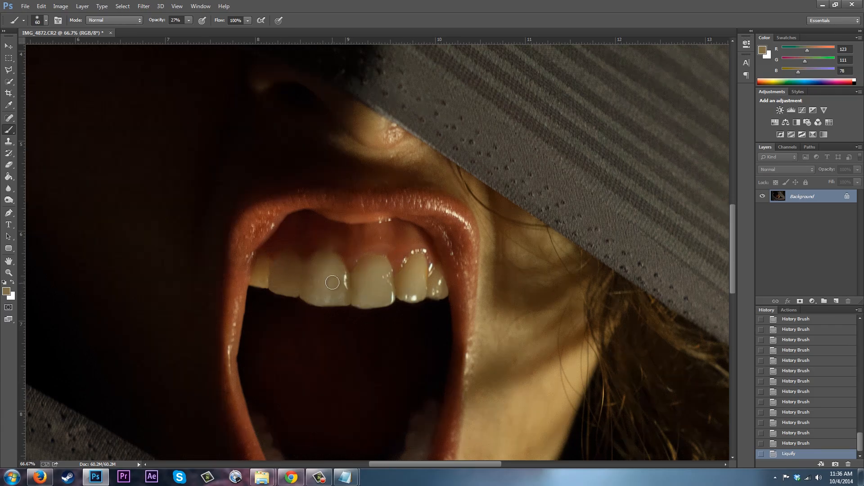
pyautogui.moveTo(318, 296); pyautogui.dragTo(316, 294)
pyautogui.moveTo(381, 273)
pyautogui.mouseDown()
pyautogui.moveTo(368, 299)
pyautogui.moveTo(381, 278)
pyautogui.mouseUp()
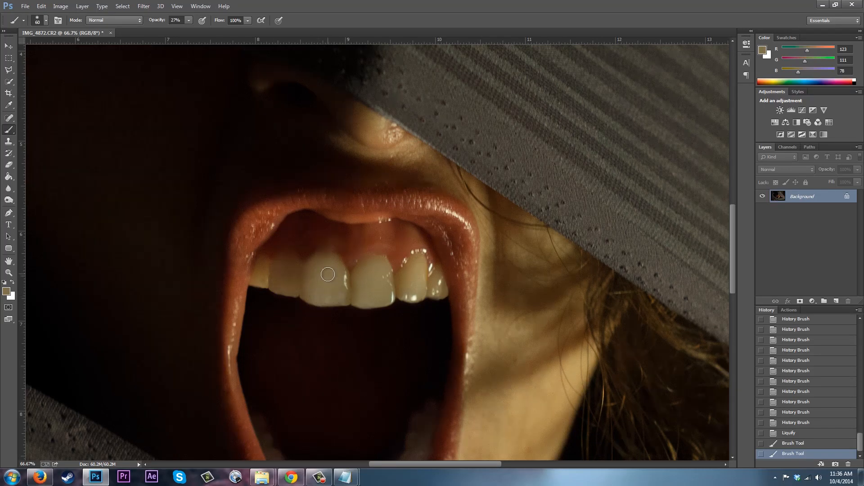
pyautogui.moveTo(327, 275)
pyautogui.mouseDown()
pyautogui.moveTo(372, 290)
pyautogui.moveTo(367, 274)
pyautogui.moveTo(370, 297)
pyautogui.moveTo(381, 296)
pyautogui.moveTo(378, 270)
pyautogui.moveTo(367, 268)
pyautogui.moveTo(363, 297)
pyautogui.mouseUp()
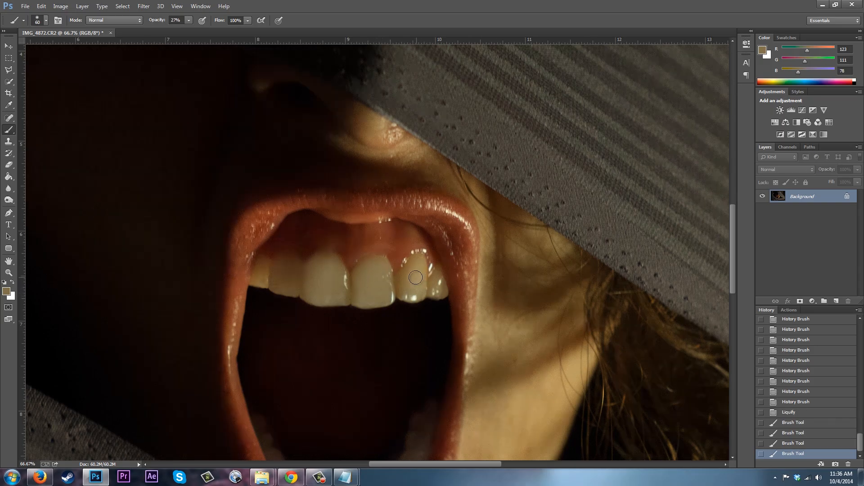
# Sample tooth colours with the Eyedropper and paint them at 27% opacity over the upper teeth edges, undoing one stroke.
pyautogui.click(9, 105)
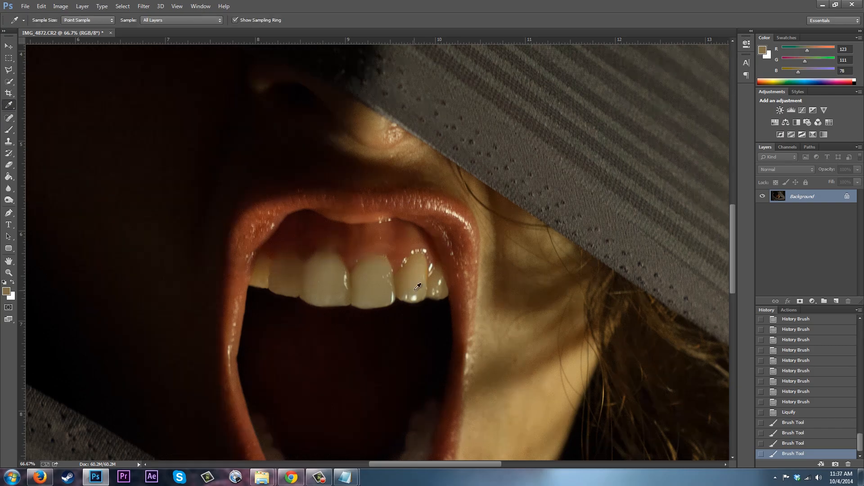
pyautogui.click(417, 275)
pyautogui.click(9, 130)
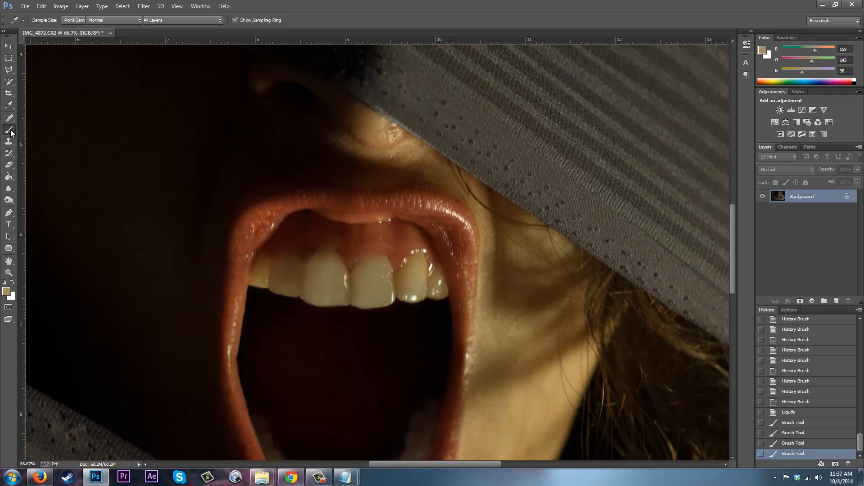
pyautogui.moveTo(417, 267)
pyautogui.mouseDown()
pyautogui.moveTo(408, 289)
pyautogui.moveTo(410, 272)
pyautogui.moveTo(410, 295)
pyautogui.moveTo(405, 278)
pyautogui.moveTo(404, 291)
pyautogui.moveTo(420, 295)
pyautogui.moveTo(420, 271)
pyautogui.mouseUp()
pyautogui.moveTo(344, 297); pyautogui.dragTo(352, 298)
pyautogui.hotkey('ctrl', 'z')
pyautogui.keyDown('alt'); pyautogui.click(286, 272); pyautogui.keyUp('alt')
pyautogui.moveTo(289, 284); pyautogui.dragTo(291, 286)
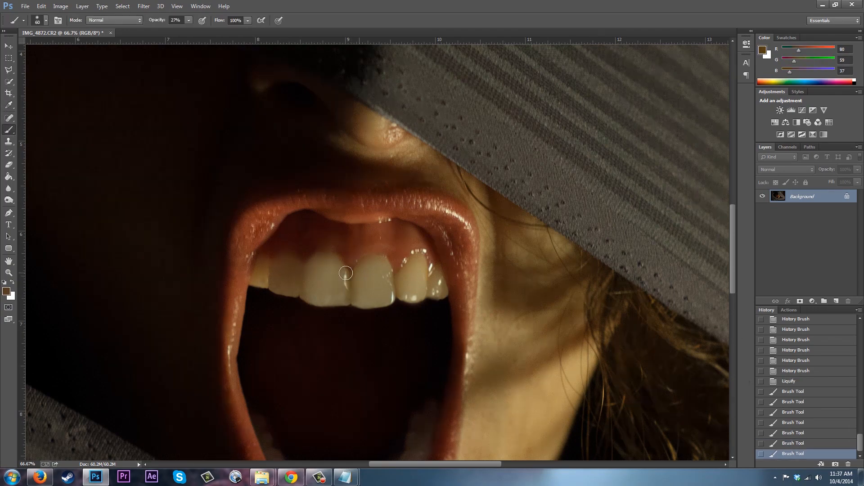
# Sample a tooth shade of R103 G87 B57 and paint it over the outer and gap areas of the upper teeth.
pyautogui.click(9, 105)
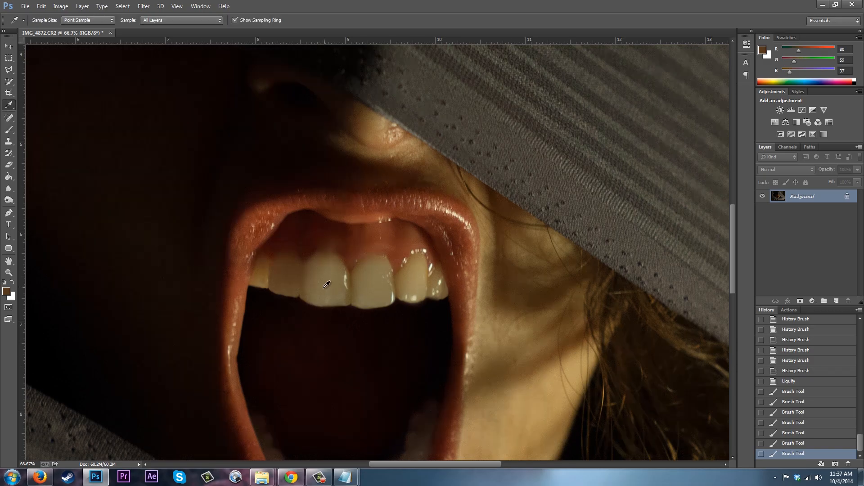
pyautogui.click(306, 285)
pyautogui.click(9, 130)
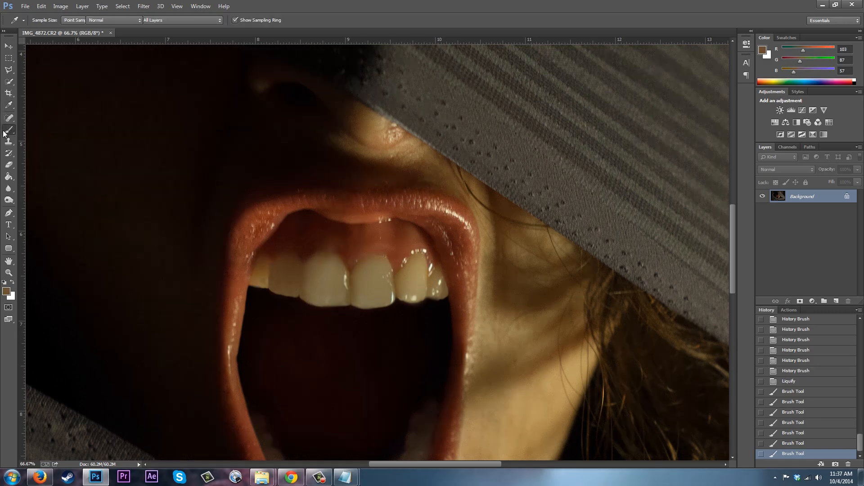
pyautogui.moveTo(280, 283)
pyautogui.mouseDown()
pyautogui.moveTo(284, 264)
pyautogui.moveTo(297, 295)
pyautogui.mouseUp()
pyautogui.moveTo(434, 279); pyautogui.dragTo(438, 288)
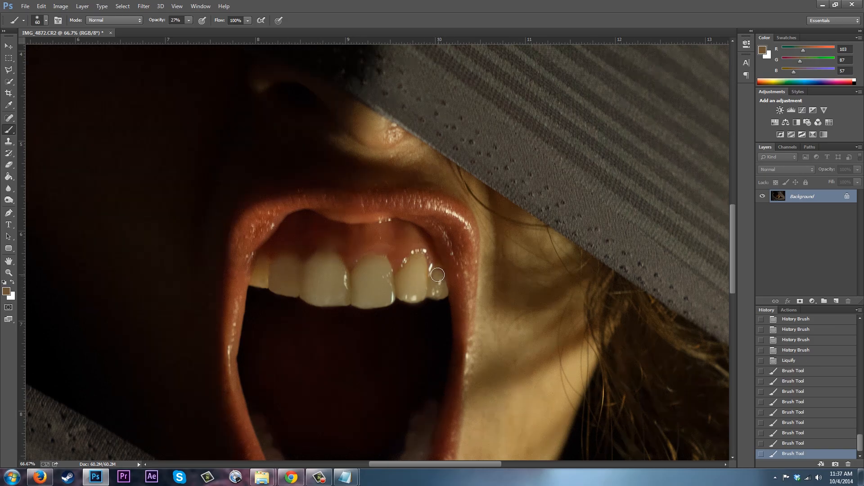
pyautogui.moveTo(263, 268); pyautogui.dragTo(261, 277)
pyautogui.moveTo(260, 270); pyautogui.dragTo(260, 277)
pyautogui.moveTo(352, 294); pyautogui.dragTo(347, 280)
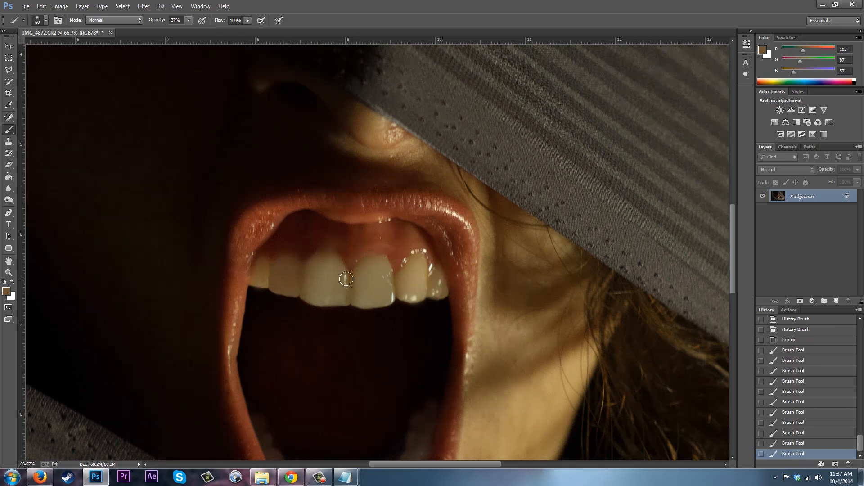
# Remove small spots and blemishes across the upper front teeth with the Spot Healing Brush.
pyautogui.click(9, 117)
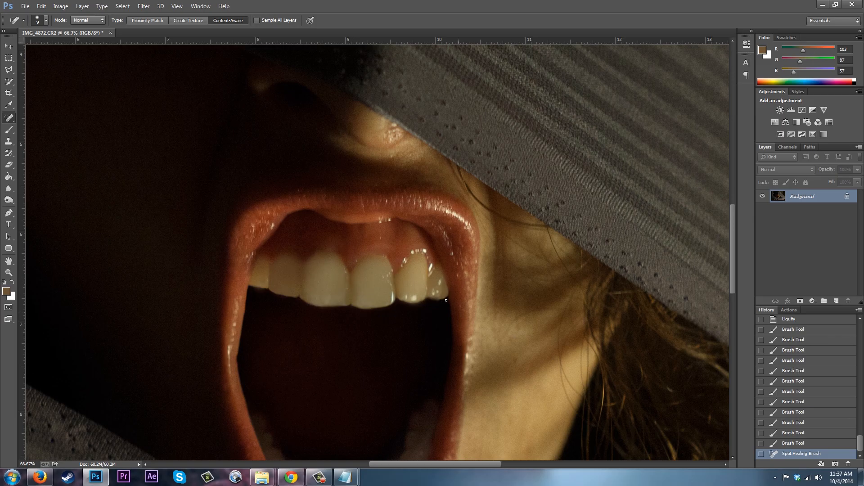
pyautogui.click(382, 277)
pyautogui.click(386, 275)
pyautogui.click(389, 272)
pyautogui.click(387, 281)
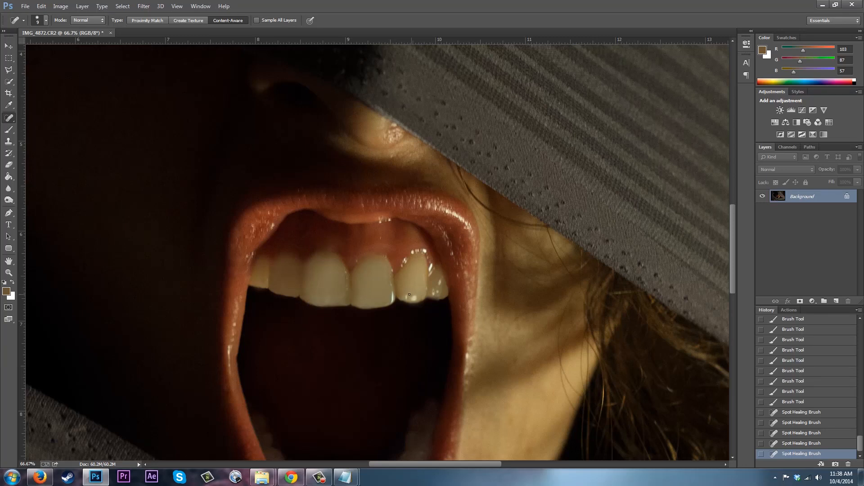
pyautogui.click(405, 260)
pyautogui.click(411, 249)
pyautogui.click(412, 253)
pyautogui.click(417, 251)
pyautogui.click(418, 250)
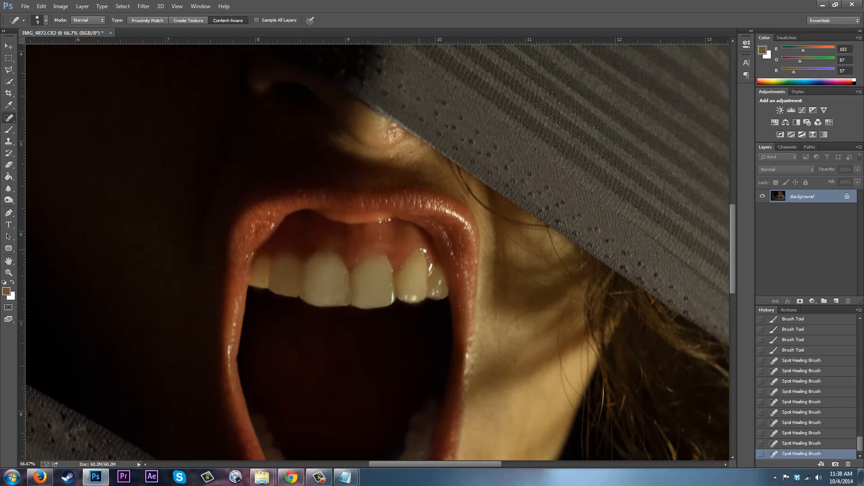
pyautogui.click(425, 250)
pyautogui.click(431, 267)
# Open Liquify on the whole image and nudge the upper front teeth slightly with a 125 brush, then apply.
pyautogui.hotkey('ctrl', '-')
pyautogui.hotkey('ctrl', '-')
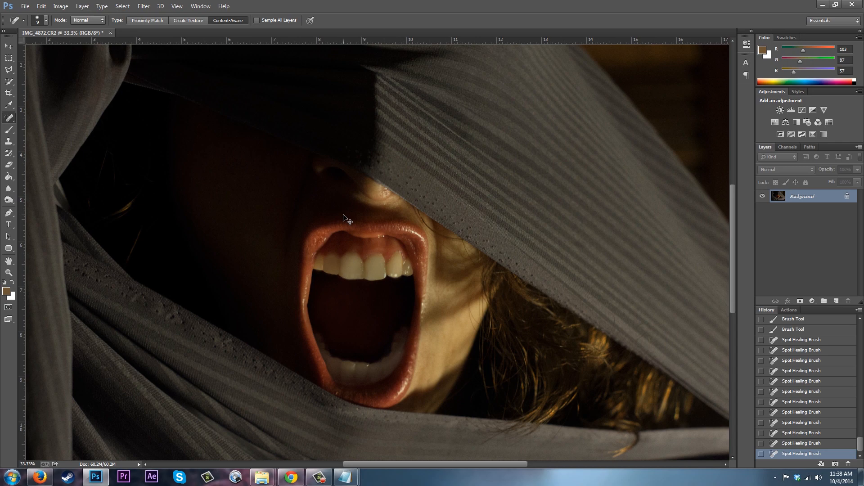
pyautogui.click(144, 6)
pyautogui.click(158, 79)
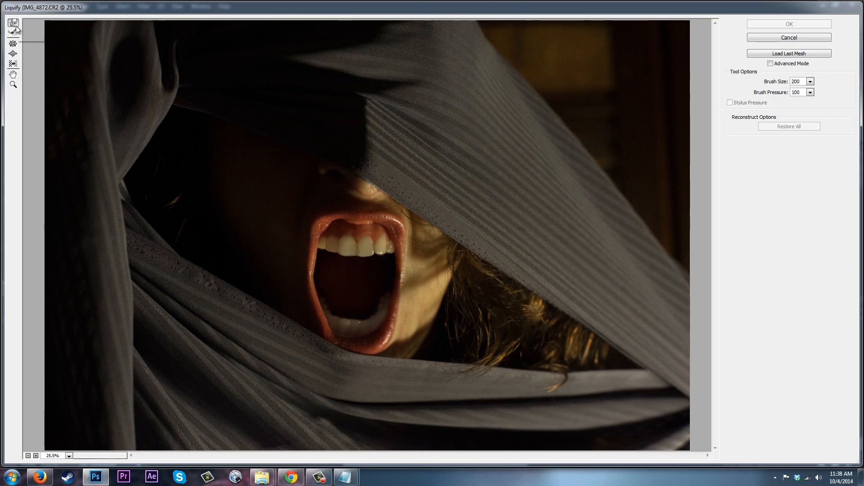
pyautogui.press('[')
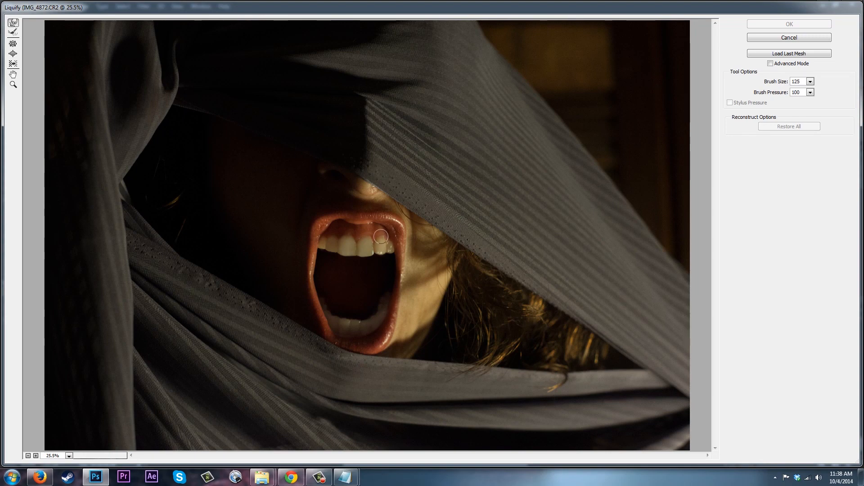
pyautogui.moveTo(381, 237); pyautogui.dragTo(382, 240)
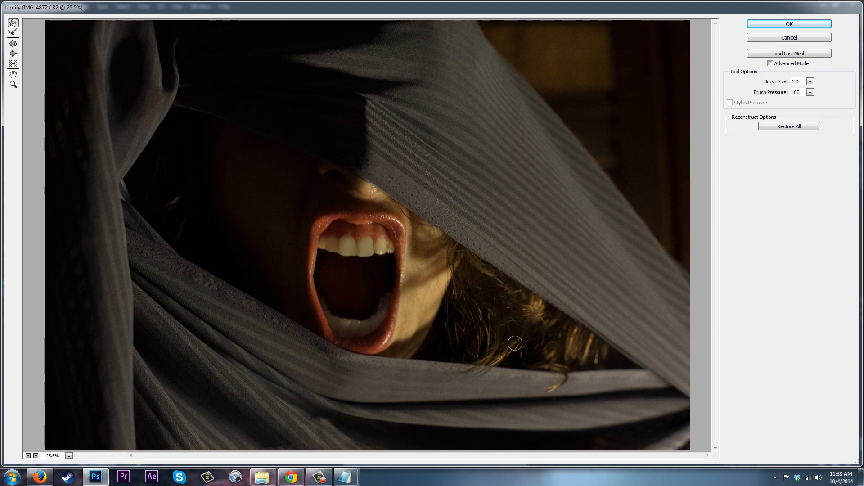
pyautogui.click(809, 21)
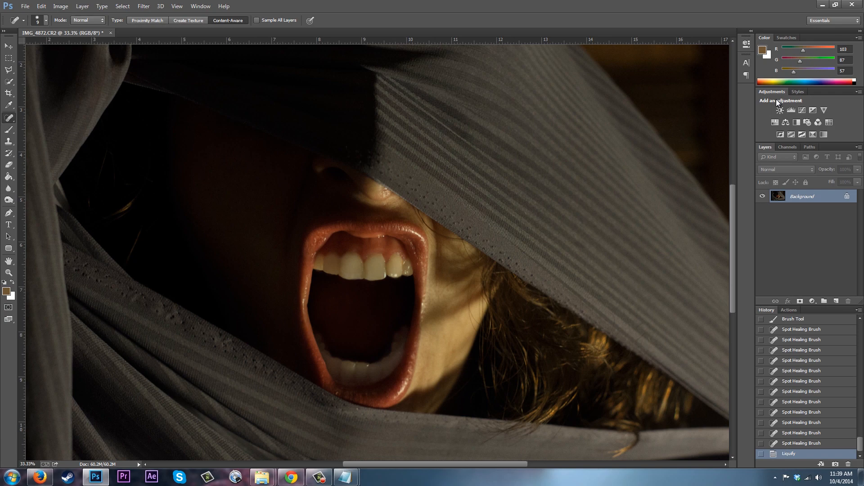
# Compare the original image snapshot with the current retouched state in the History panel.
pyautogui.hotkey('ctrl', '-')
pyautogui.hotkey('ctrl', '-')
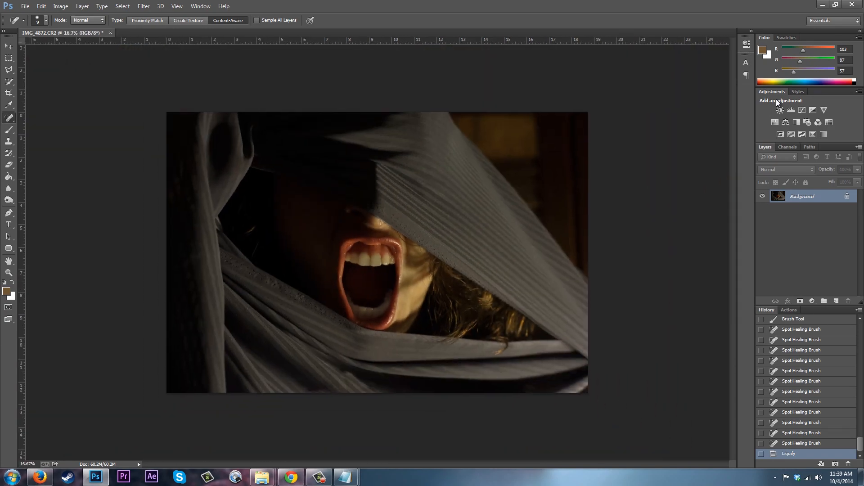
pyautogui.hotkey('ctrl', '+')
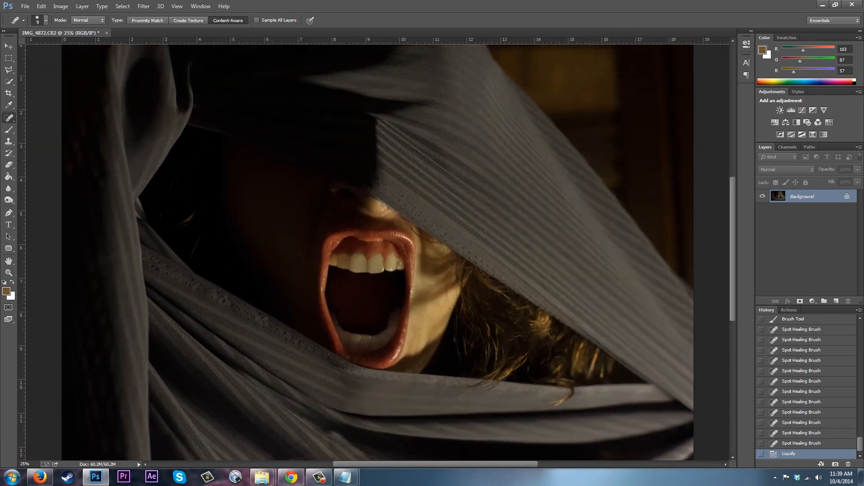
pyautogui.moveTo(861, 448); pyautogui.dragTo(861, 310)
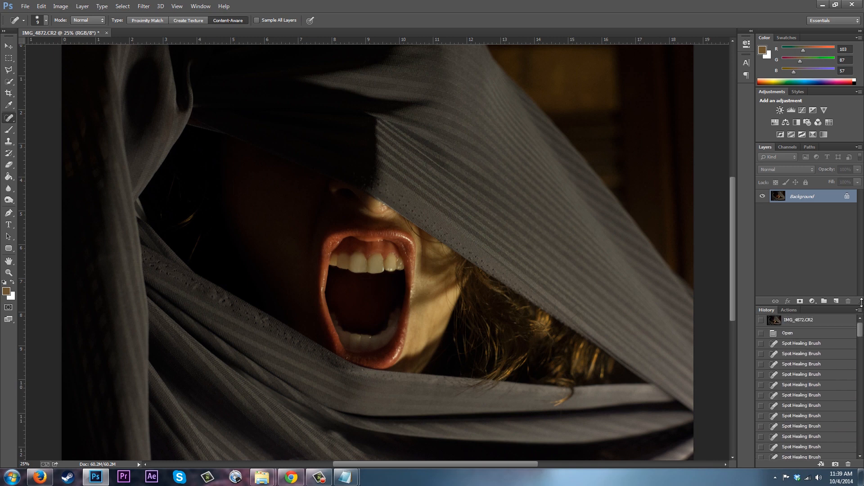
pyautogui.click(808, 320)
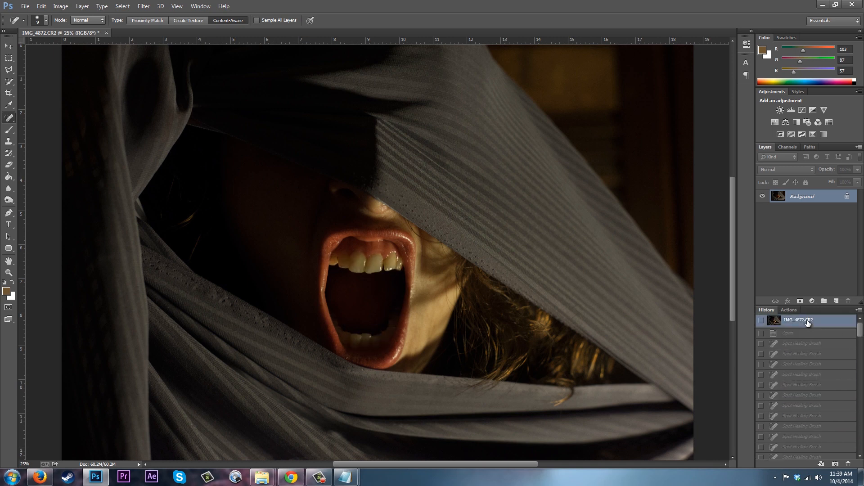
pyautogui.moveTo(862, 330); pyautogui.dragTo(861, 446)
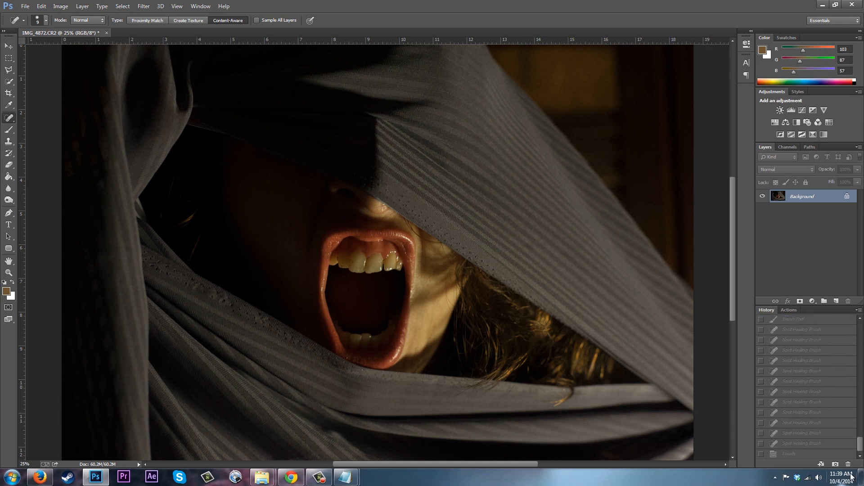
pyautogui.click(792, 454)
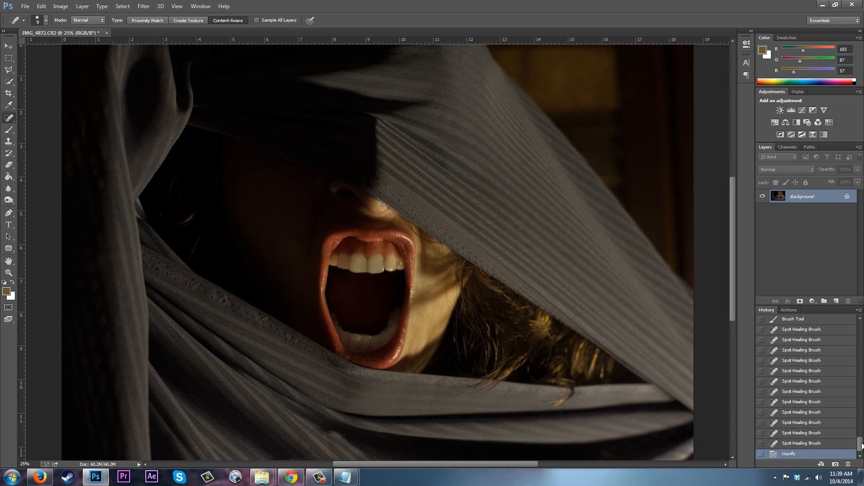
pyautogui.moveTo(862, 443); pyautogui.dragTo(861, 328)
pyautogui.click(821, 320)
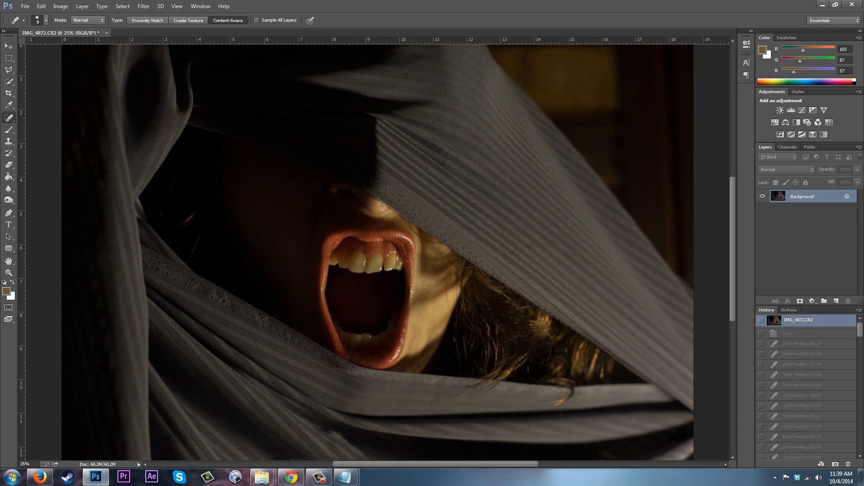
pyautogui.moveTo(863, 331); pyautogui.dragTo(862, 446)
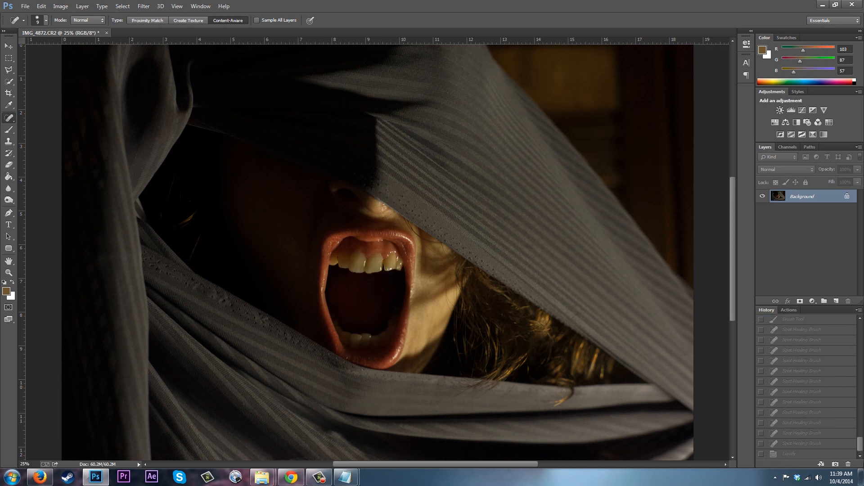
pyautogui.click(796, 454)
pyautogui.moveTo(861, 443); pyautogui.dragTo(861, 328)
pyautogui.click(830, 330)
pyautogui.scroll(-5, 830, 387)
pyautogui.click(796, 454)
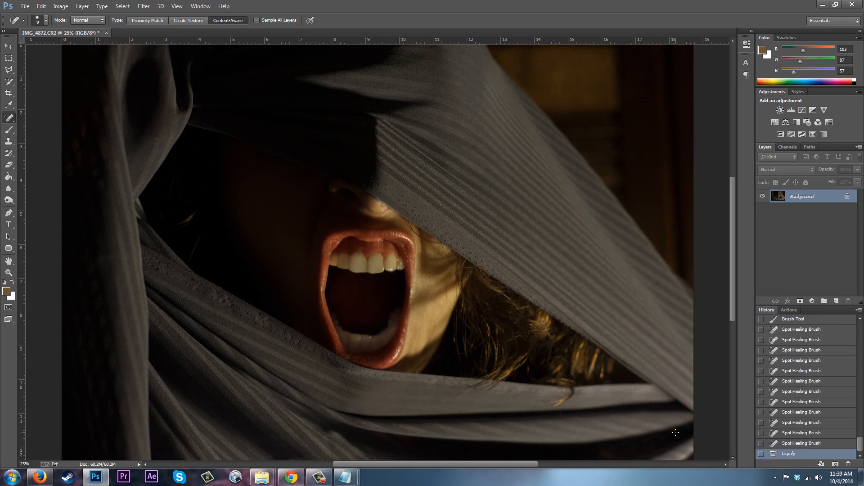
# Try burning the upper teeth with the Burn tool in Shadows range at 22% exposure, then revert it in History.
pyautogui.click(9, 201)
pyautogui.click(30, 200)
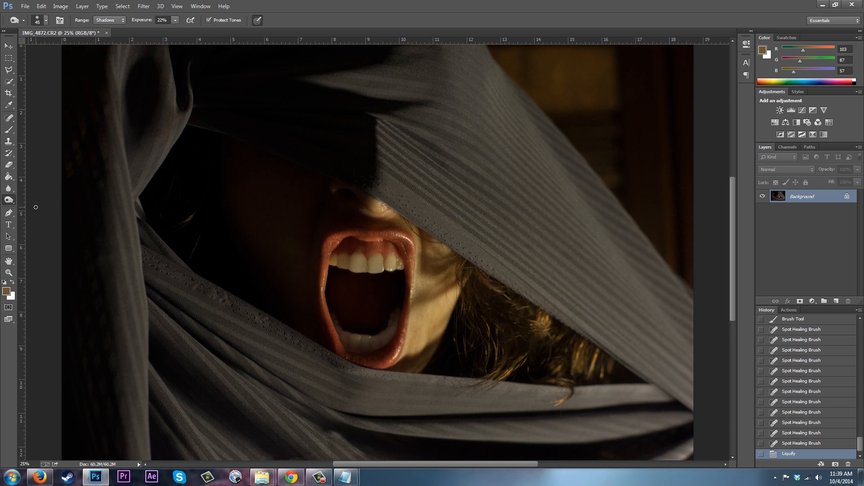
pyautogui.click(112, 20)
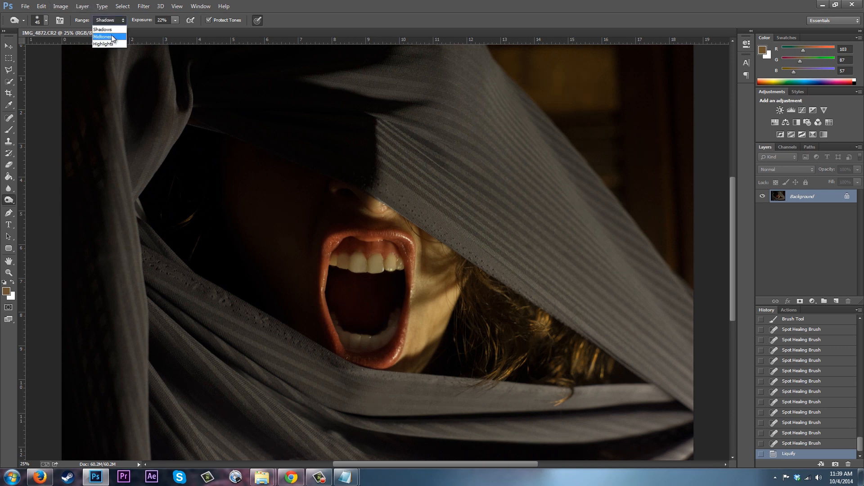
pyautogui.click(113, 29)
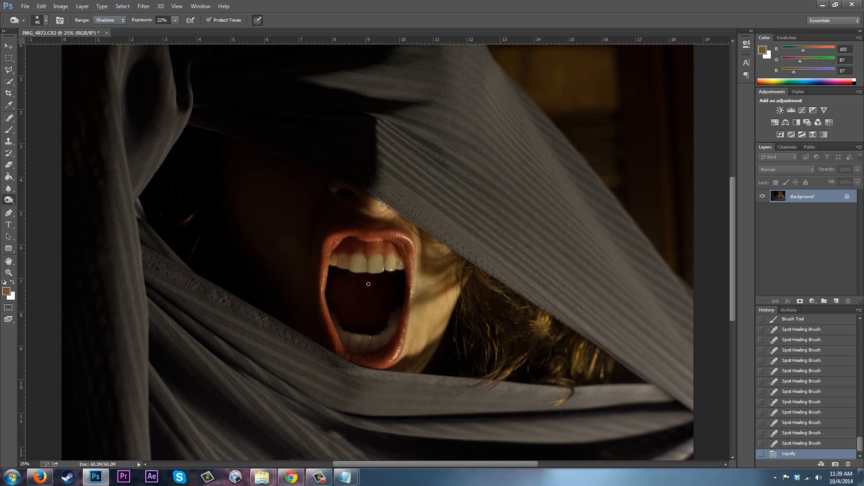
pyautogui.moveTo(391, 264); pyautogui.dragTo(392, 262)
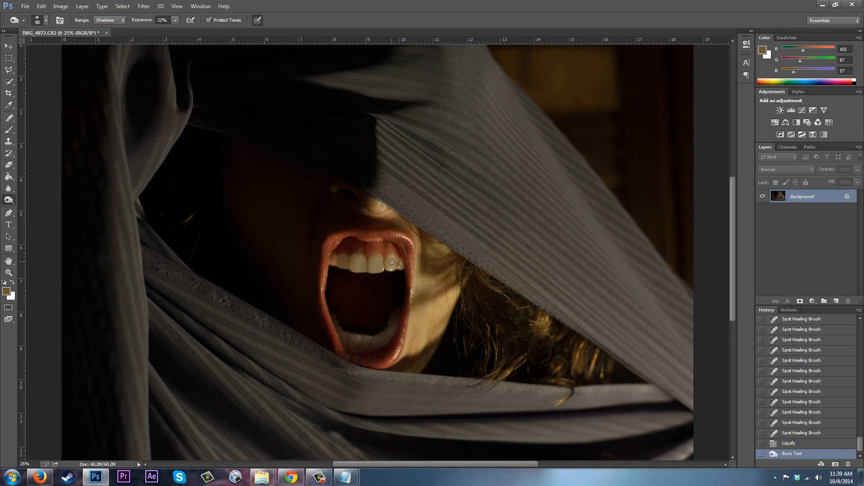
pyautogui.click(804, 444)
pyautogui.hotkey('ctrl', 'z')
pyautogui.click(804, 445)
# Set the Burn tool's exposure to 6% and burn across the upper front teeth.
pyautogui.click(175, 21)
pyautogui.click(168, 30)
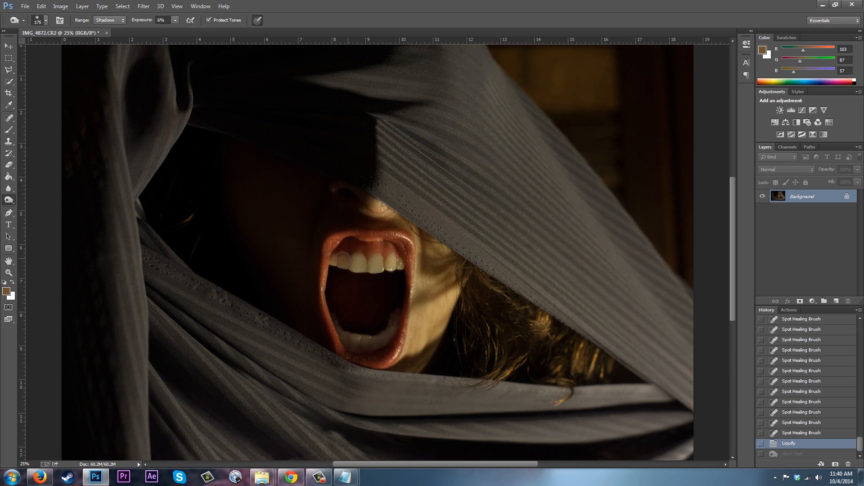
pyautogui.moveTo(344, 260); pyautogui.dragTo(396, 263)
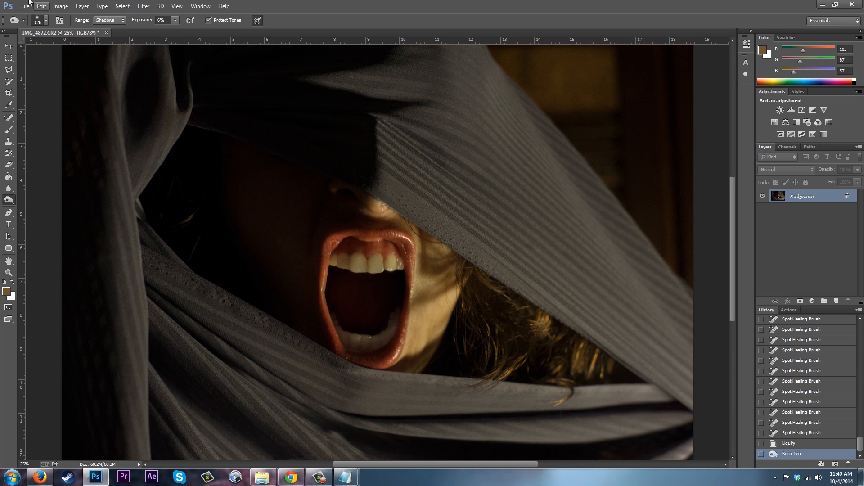
# Open Selective Color and adjust the Reds' yellow, cyan, magenta and black sliders slightly.
pyautogui.click(61, 6)
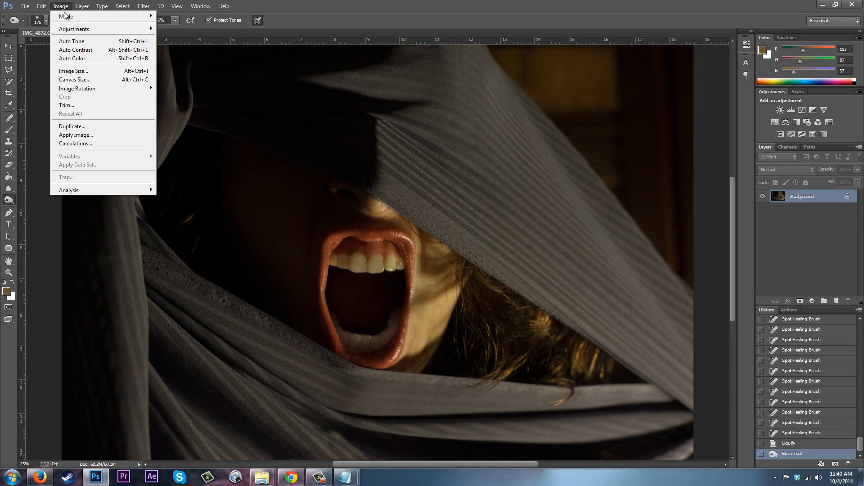
pyautogui.moveTo(71, 18)
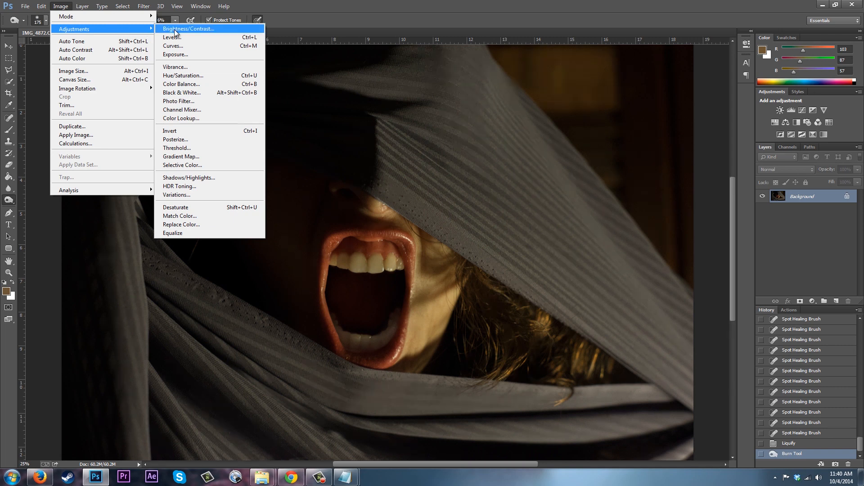
pyautogui.click(182, 165)
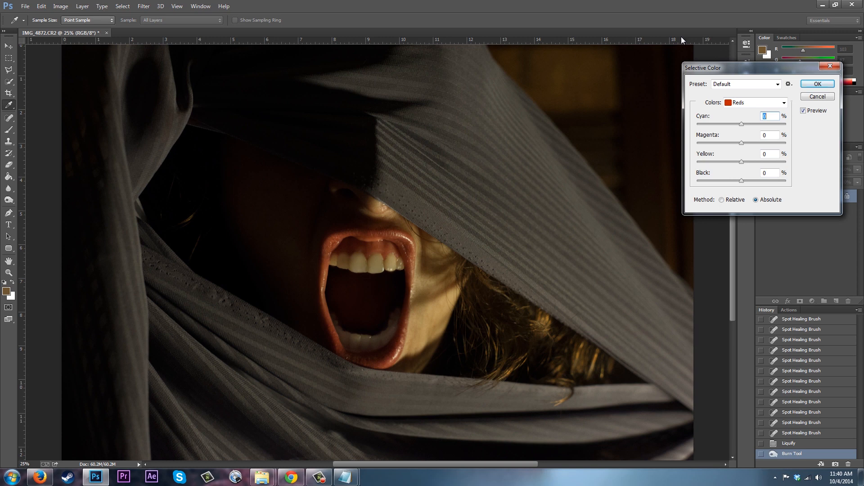
pyautogui.click(750, 103)
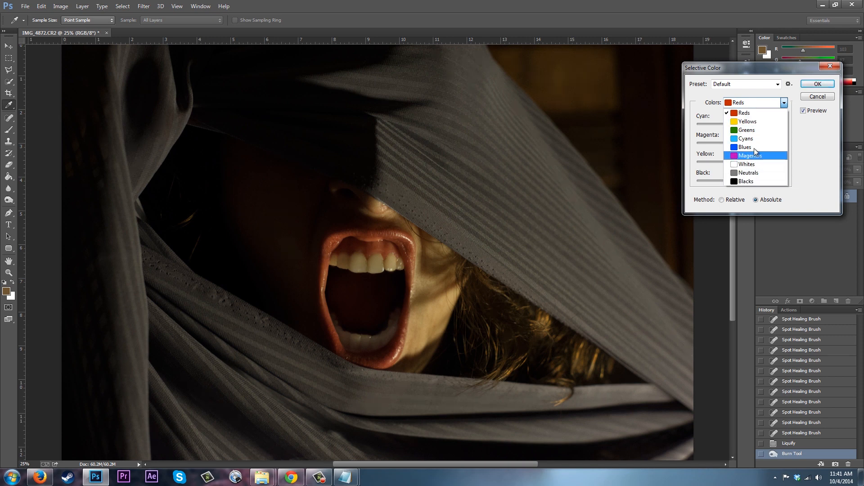
pyautogui.click(749, 113)
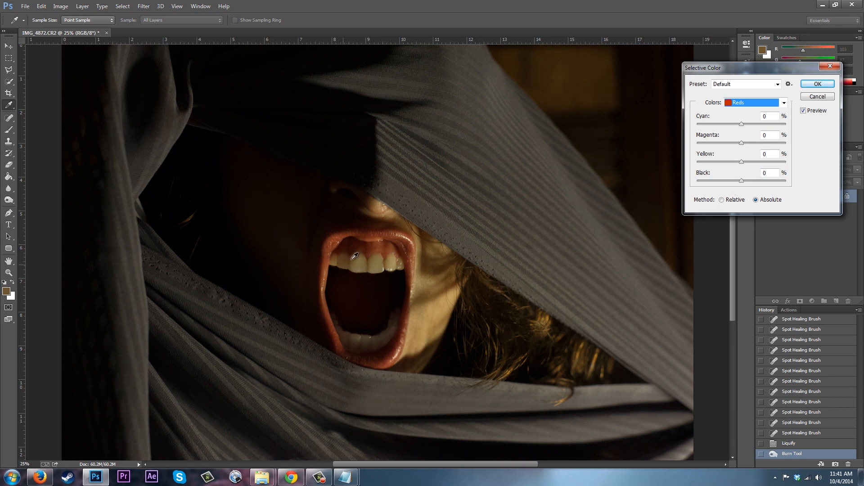
pyautogui.moveTo(742, 162)
pyautogui.mouseDown()
pyautogui.moveTo(755, 163)
pyautogui.moveTo(729, 169)
pyautogui.moveTo(743, 168)
pyautogui.mouseUp()
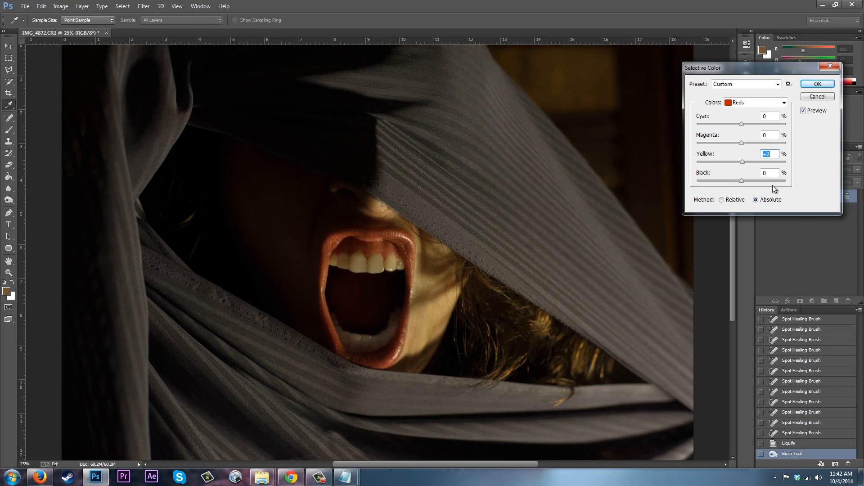
pyautogui.moveTo(741, 163); pyautogui.dragTo(735, 163)
pyautogui.moveTo(741, 125)
pyautogui.mouseDown()
pyautogui.moveTo(750, 123)
pyautogui.moveTo(731, 127)
pyautogui.moveTo(738, 127)
pyautogui.mouseUp()
pyautogui.click(741, 143)
pyautogui.click(741, 181)
pyautogui.moveTo(741, 182); pyautogui.dragTo(742, 182)
pyautogui.moveTo(741, 181); pyautogui.dragTo(735, 184)
# Switch Selective Color to Yellows and set cyan to -4, magenta to -3 and yellow to -29.
pyautogui.click(765, 103)
pyautogui.click(741, 113)
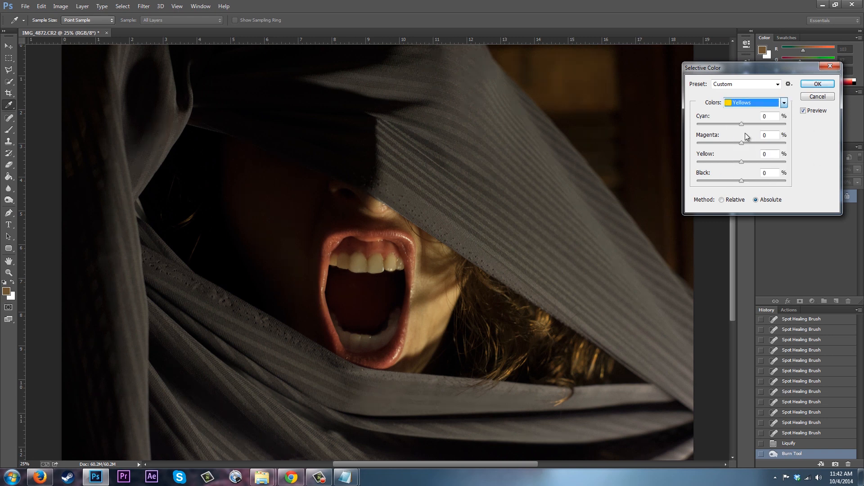
pyautogui.moveTo(744, 163)
pyautogui.mouseDown()
pyautogui.moveTo(695, 170)
pyautogui.moveTo(803, 171)
pyautogui.moveTo(661, 188)
pyautogui.moveTo(824, 180)
pyautogui.moveTo(658, 169)
pyautogui.moveTo(755, 169)
pyautogui.moveTo(748, 167)
pyautogui.mouseUp()
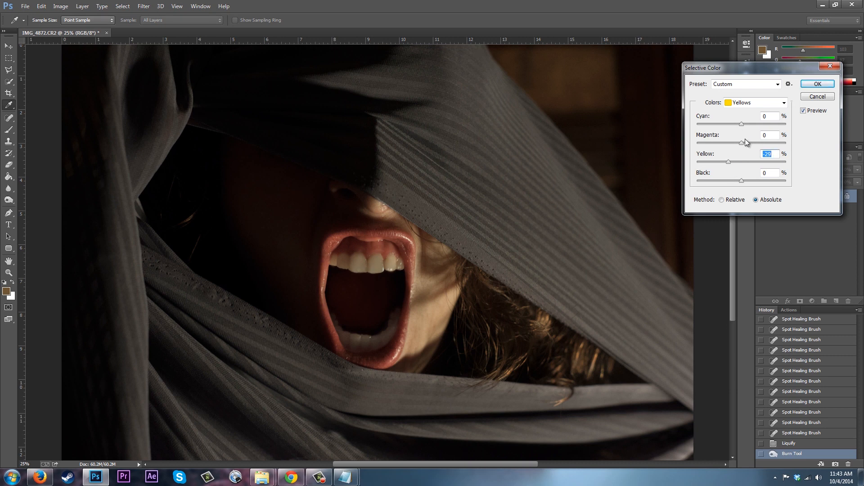
pyautogui.moveTo(744, 143); pyautogui.dragTo(738, 126)
pyautogui.click(760, 105)
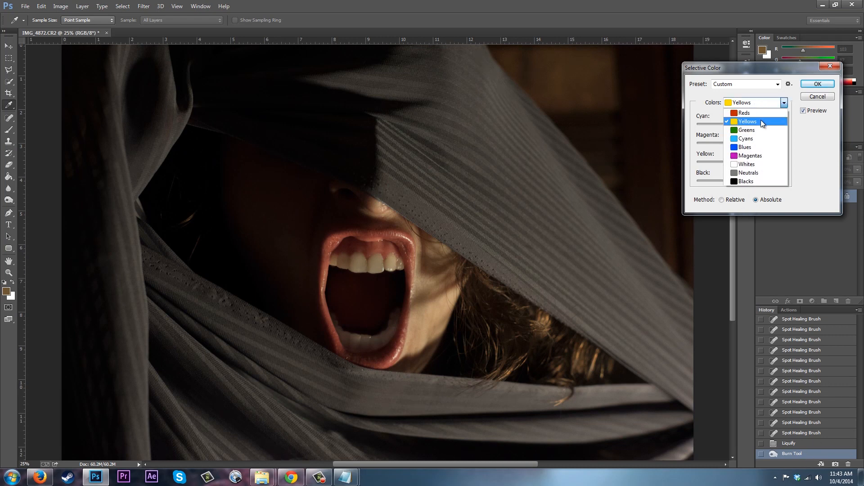
pyautogui.click(758, 106)
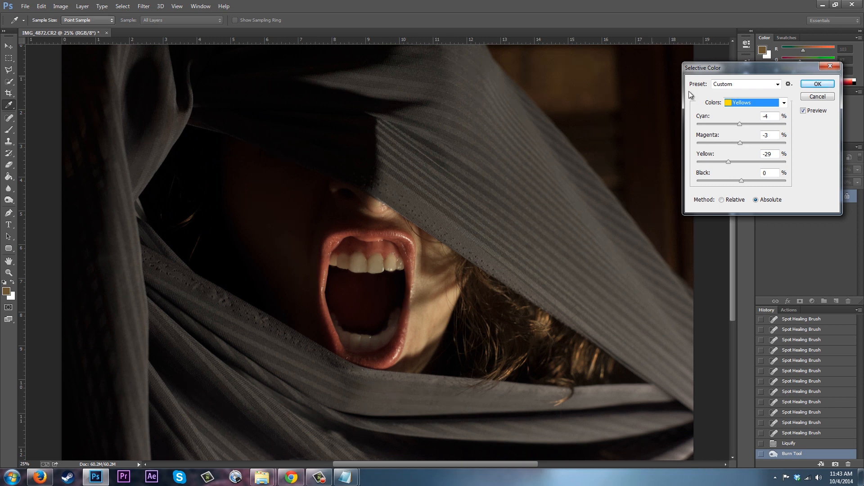
# Adjust the yellow slider for the Cyans and then the Blues colour ranges.
pyautogui.click(779, 105)
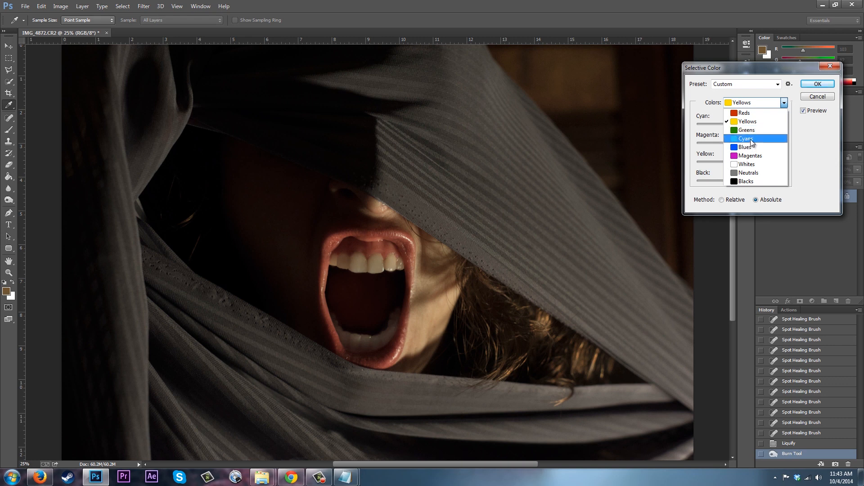
pyautogui.click(750, 139)
pyautogui.moveTo(743, 163); pyautogui.dragTo(693, 157)
pyautogui.moveTo(798, 170); pyautogui.dragTo(592, 160)
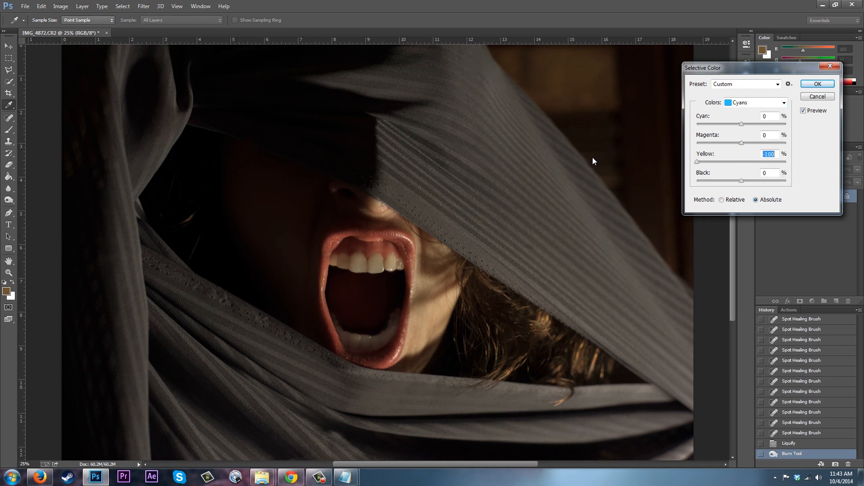
pyautogui.click(741, 162)
pyautogui.moveTo(742, 163); pyautogui.dragTo(741, 163)
pyautogui.moveTo(741, 164); pyautogui.dragTo(742, 163)
pyautogui.click(753, 101)
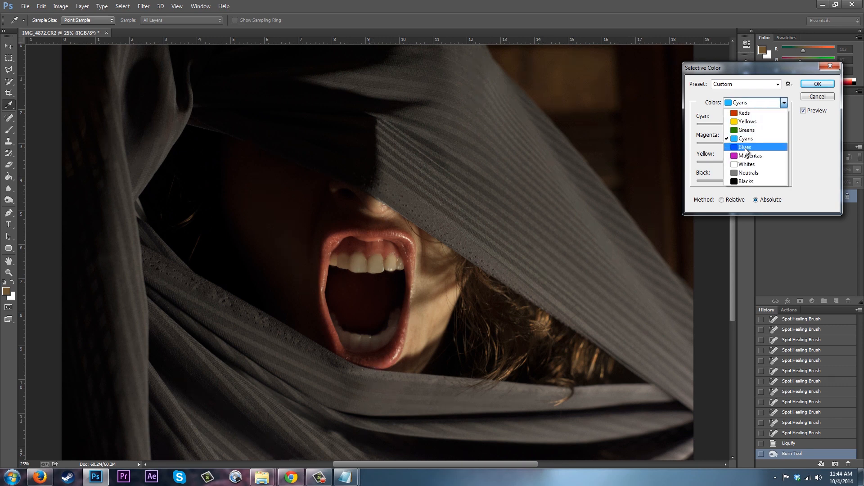
pyautogui.click(746, 151)
pyautogui.moveTo(743, 161); pyautogui.dragTo(796, 161)
pyautogui.moveTo(698, 163); pyautogui.dragTo(739, 167)
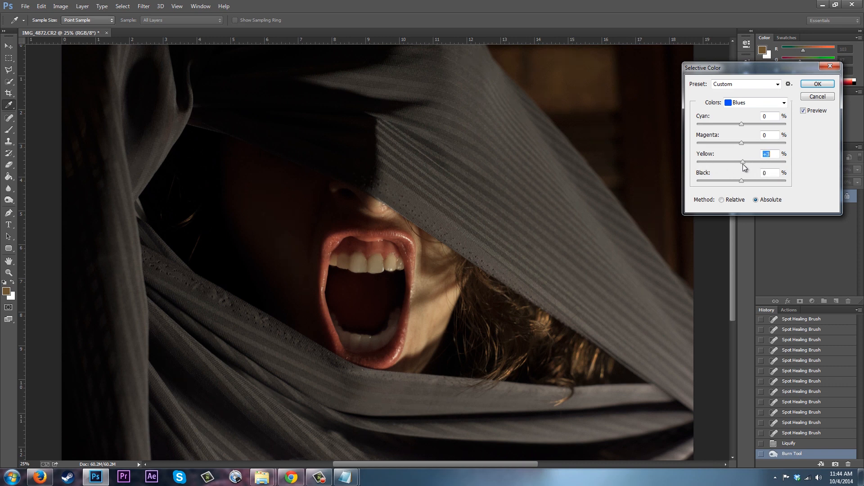
# Adjust the yellow slider for the Whites and then the Neutrals colour ranges.
pyautogui.click(757, 103)
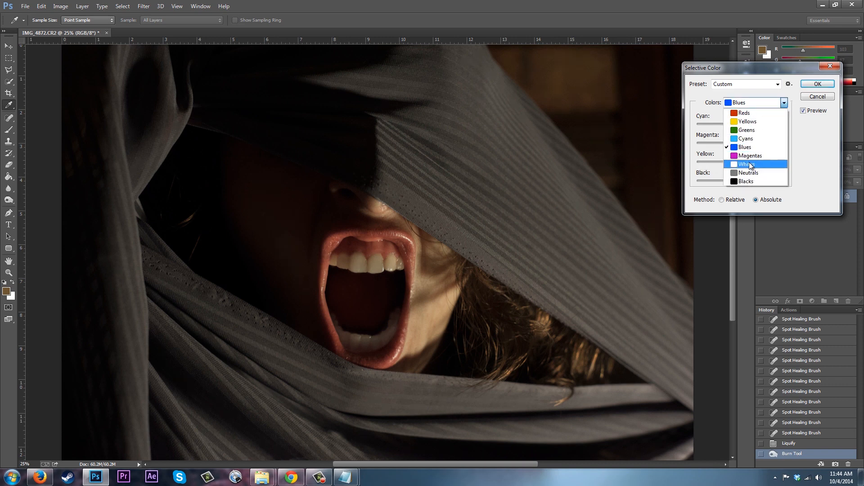
pyautogui.click(749, 164)
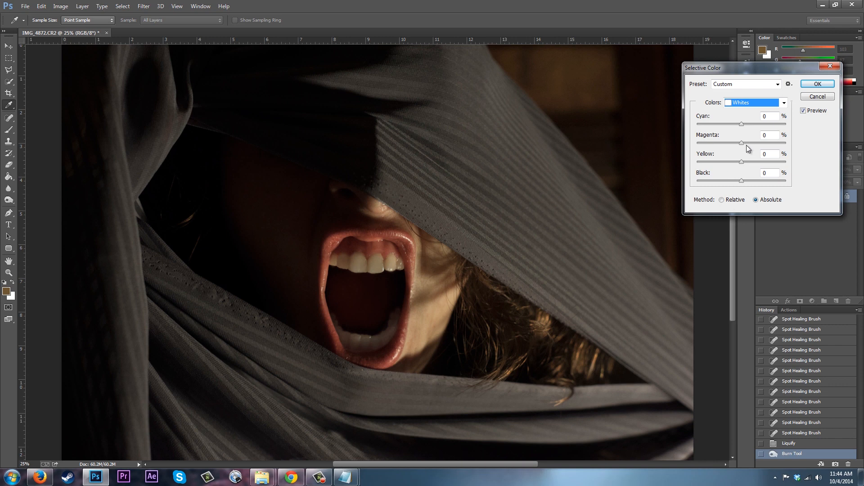
pyautogui.moveTo(741, 161); pyautogui.dragTo(676, 157)
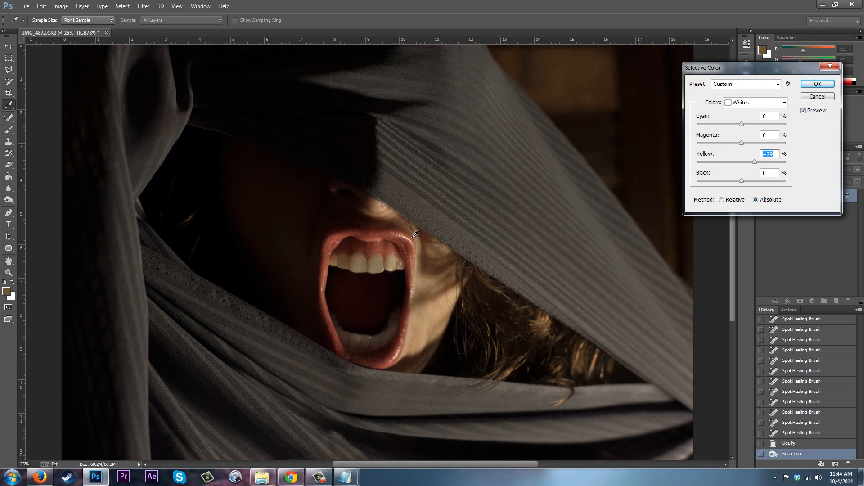
pyautogui.click(766, 103)
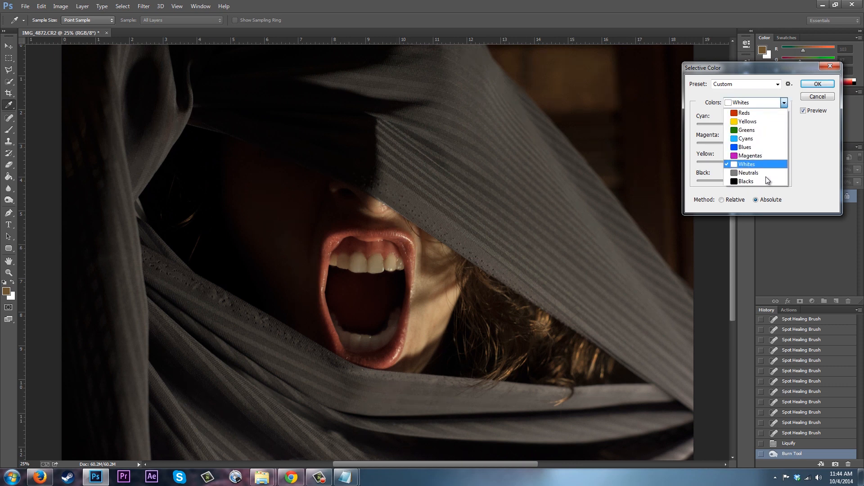
pyautogui.click(759, 175)
pyautogui.moveTo(742, 162)
pyautogui.mouseDown()
pyautogui.moveTo(756, 162)
pyautogui.moveTo(731, 163)
pyautogui.moveTo(755, 173)
pyautogui.moveTo(716, 180)
pyautogui.moveTo(768, 172)
pyautogui.moveTo(750, 185)
pyautogui.moveTo(735, 183)
pyautogui.moveTo(748, 175)
pyautogui.moveTo(742, 172)
pyautogui.mouseUp()
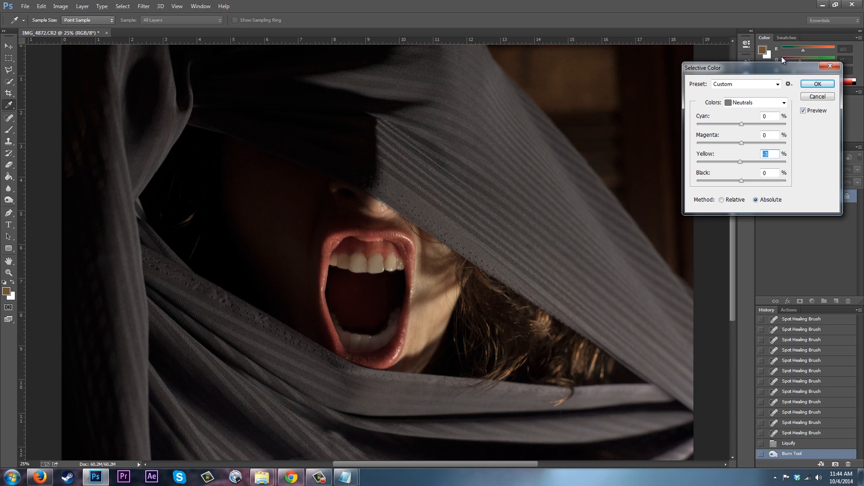
# Set the Blacks' cyan, magenta -2 and yellow +2, then apply the Selective Color adjustment.
pyautogui.click(784, 105)
pyautogui.click(747, 183)
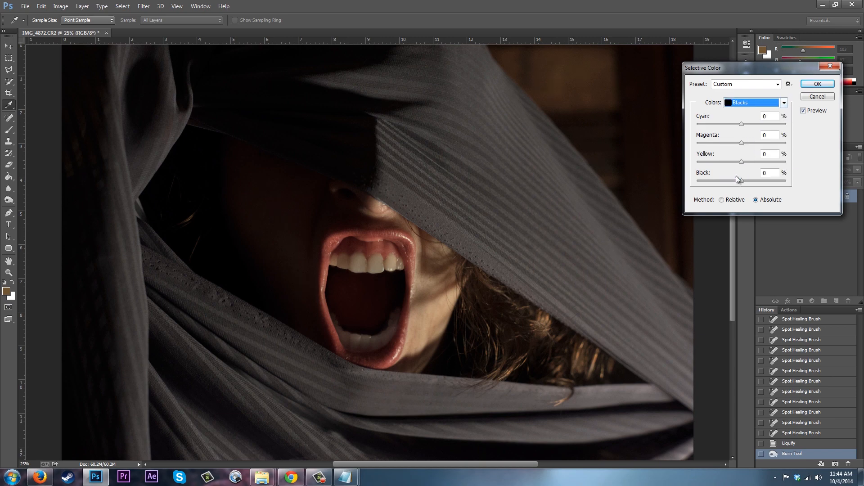
pyautogui.moveTo(745, 160); pyautogui.dragTo(744, 160)
pyautogui.moveTo(740, 144); pyautogui.dragTo(742, 145)
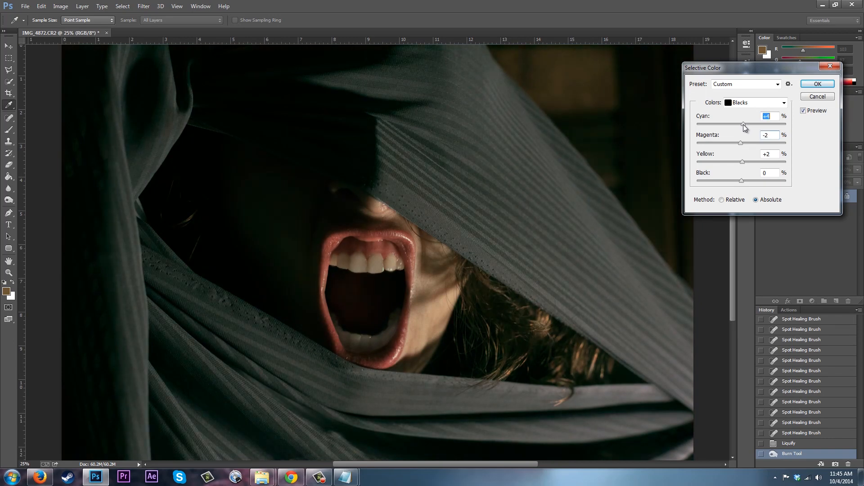
pyautogui.moveTo(743, 124); pyautogui.dragTo(744, 131)
pyautogui.click(817, 84)
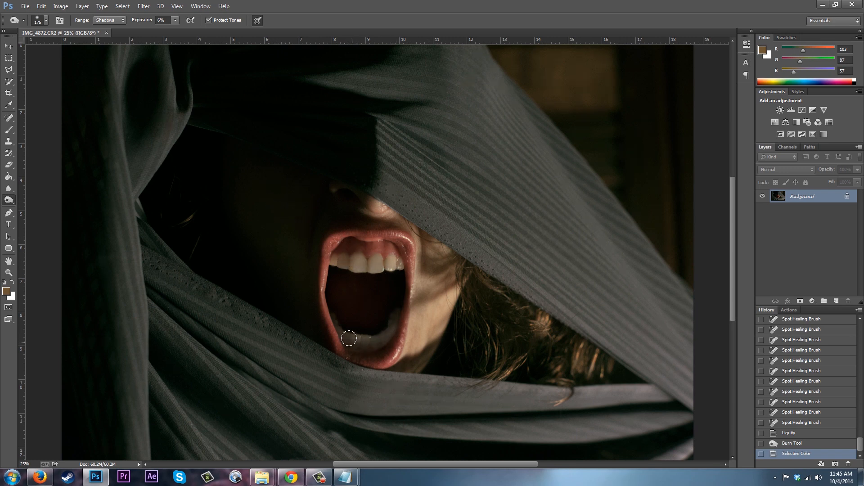
# Apply Hue/Saturation to the Reds, raising saturation and setting lightness to -16.
pyautogui.click(56, 8)
pyautogui.moveTo(79, 30)
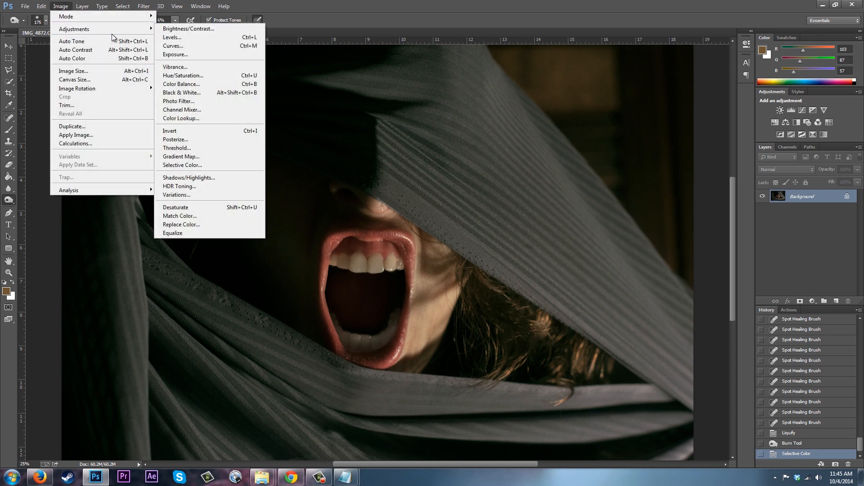
pyautogui.click(191, 77)
pyautogui.click(697, 133)
pyautogui.click(671, 149)
pyautogui.moveTo(715, 180)
pyautogui.mouseDown()
pyautogui.moveTo(724, 182)
pyautogui.moveTo(706, 201)
pyautogui.moveTo(727, 179)
pyautogui.mouseUp()
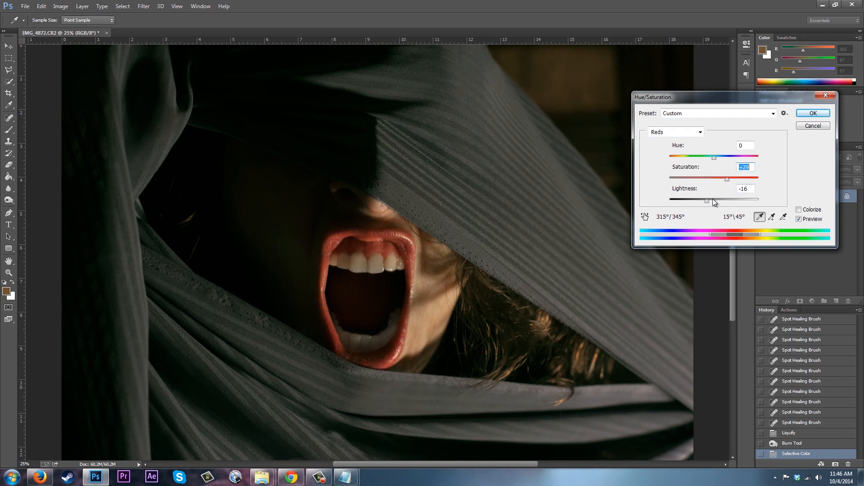
pyautogui.moveTo(710, 201); pyautogui.dragTo(710, 201)
pyautogui.click(813, 113)
# Apply another Selective Color on Reds with cyan -12, magenta +12, yellow +20 and black +13.
pyautogui.click(60, 6)
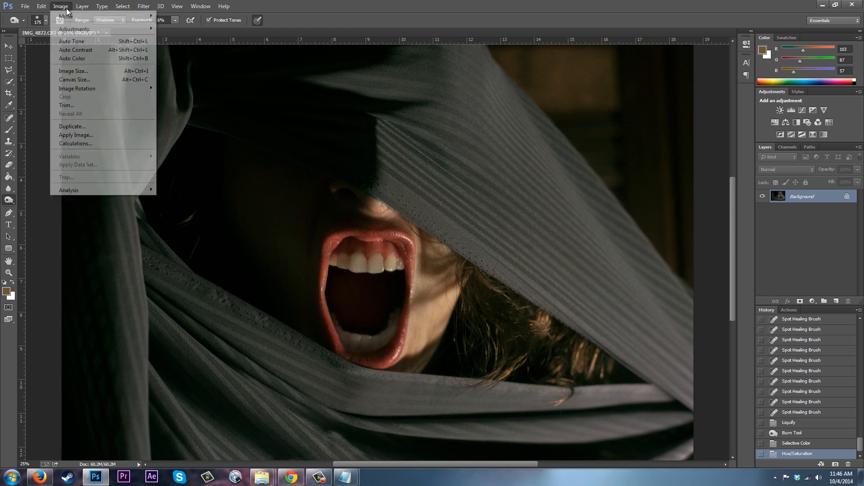
pyautogui.moveTo(72, 32)
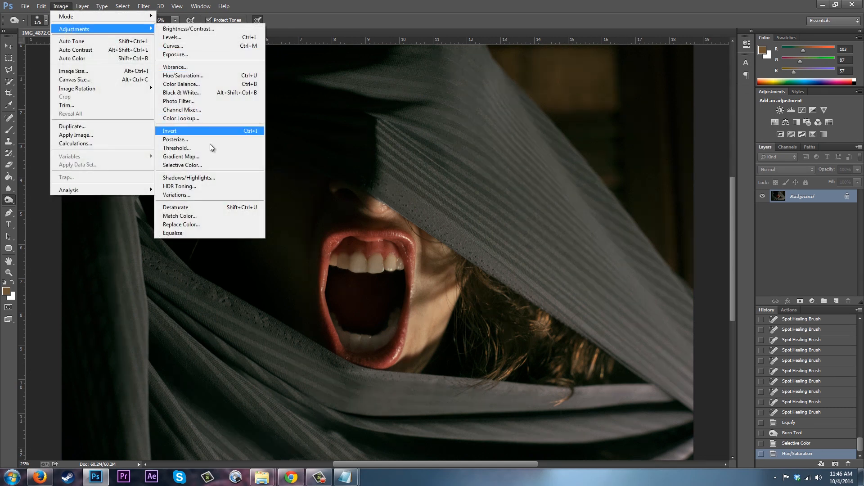
pyautogui.click(201, 163)
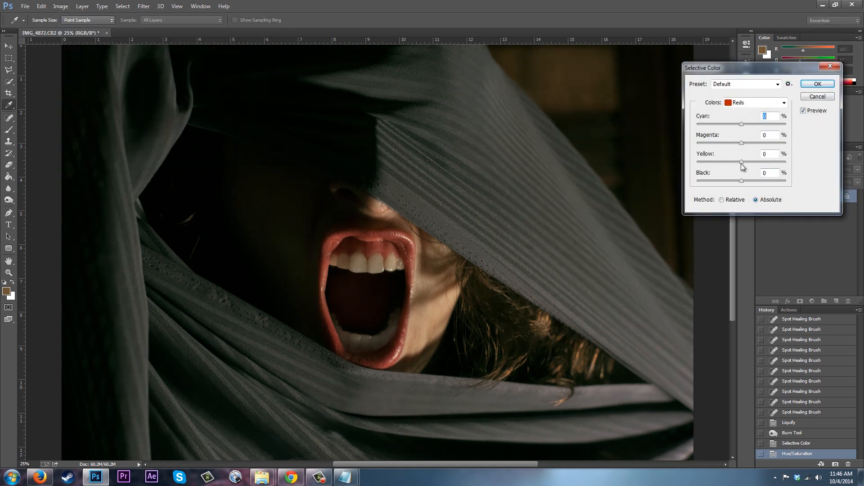
pyautogui.moveTo(742, 179); pyautogui.dragTo(747, 180)
pyautogui.moveTo(742, 124); pyautogui.dragTo(734, 124)
pyautogui.moveTo(733, 124); pyautogui.dragTo(746, 158)
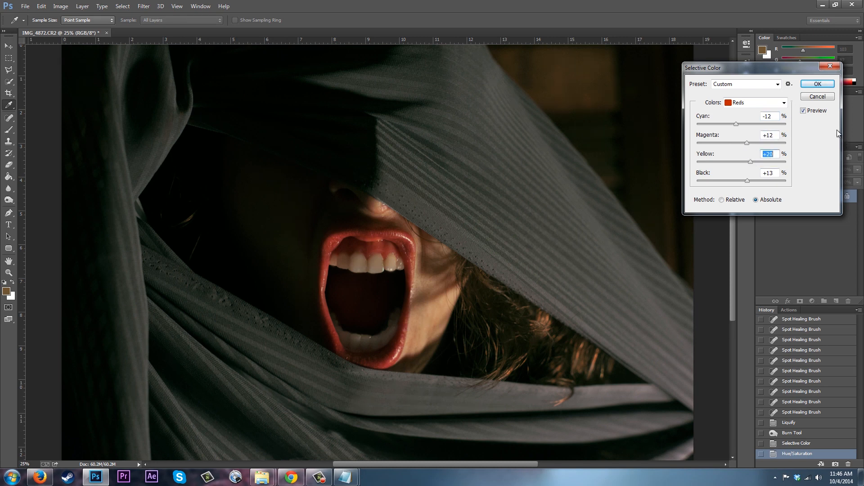
pyautogui.click(817, 83)
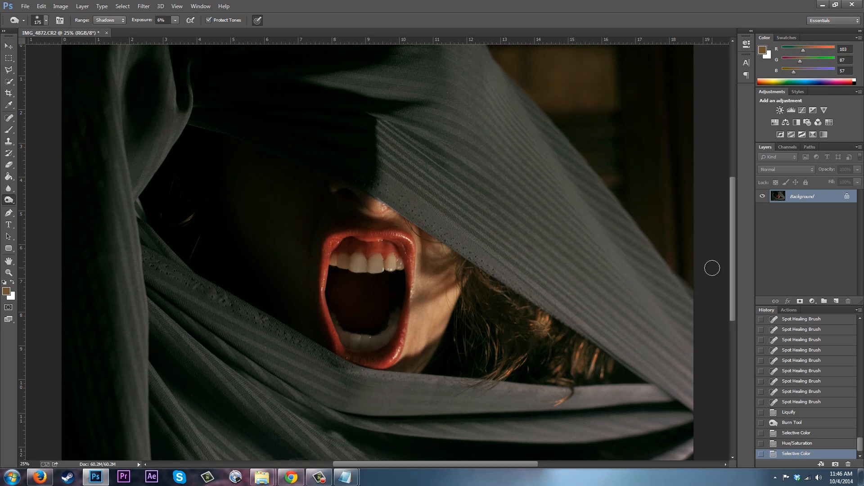
# Set the first Selective Color history state as the History Brush source while staying on the latest state.
pyautogui.click(761, 433)
pyautogui.click(798, 434)
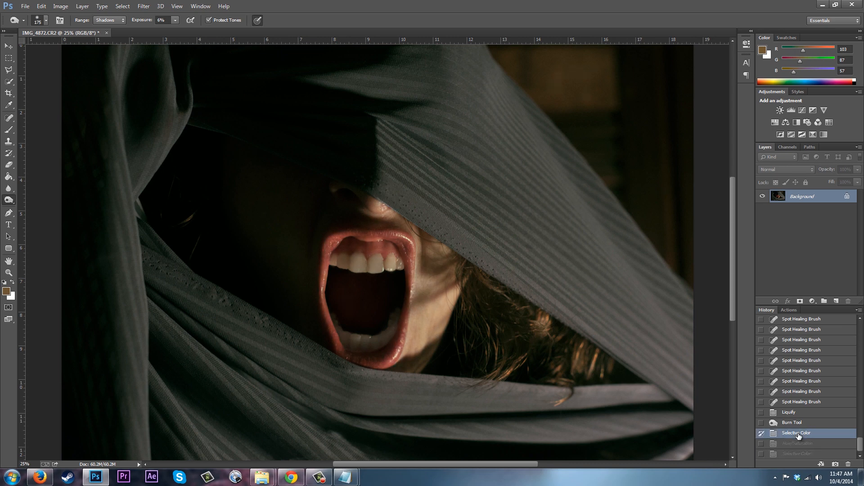
pyautogui.click(794, 454)
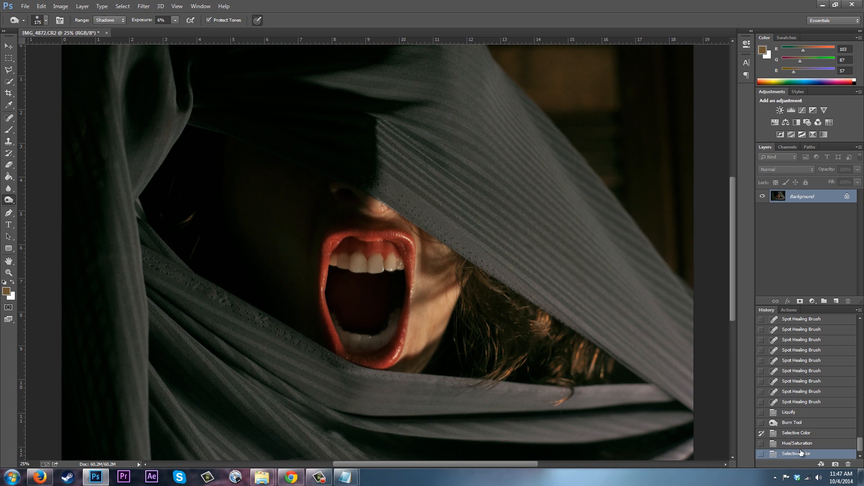
# Paint with the History Brush at 100% opacity over the teeth to restore their earlier colour.
pyautogui.click(9, 153)
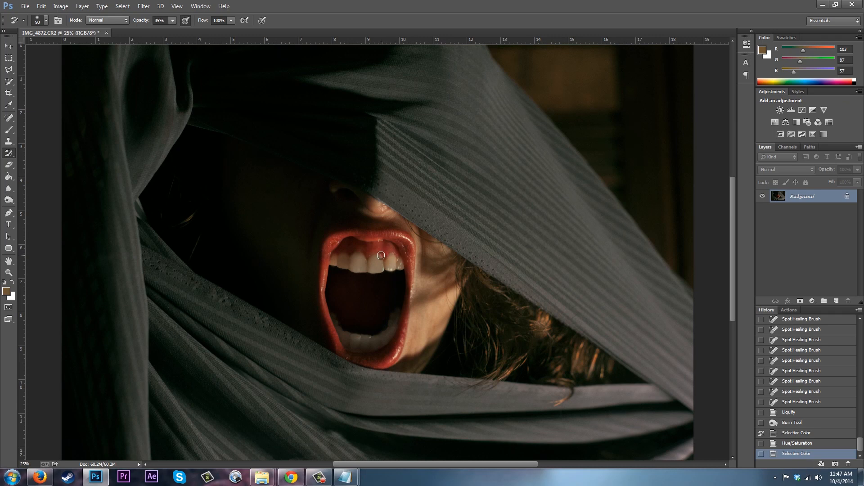
pyautogui.click(363, 250)
pyautogui.click(172, 21)
pyautogui.moveTo(175, 34); pyautogui.dragTo(221, 34)
pyautogui.click(376, 250)
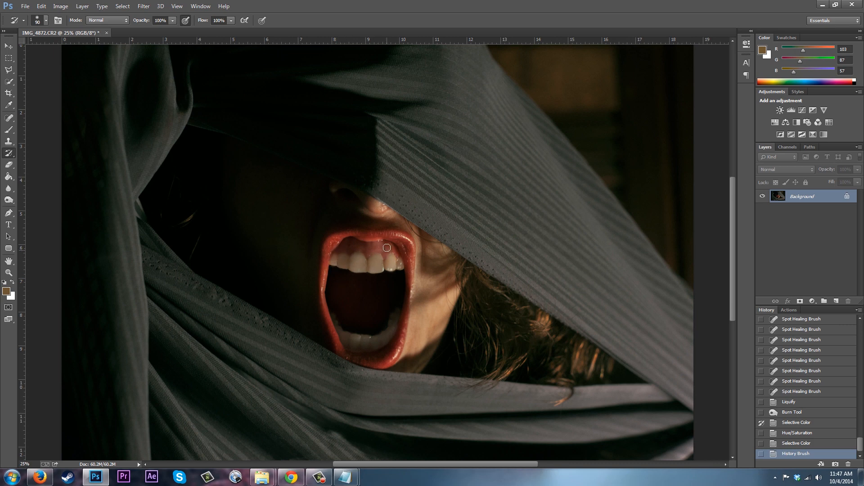
pyautogui.moveTo(336, 263)
pyautogui.mouseDown()
pyautogui.moveTo(343, 337)
pyautogui.moveTo(386, 336)
pyautogui.moveTo(396, 311)
pyautogui.moveTo(345, 320)
pyautogui.moveTo(380, 333)
pyautogui.mouseUp()
# Enlarge the History Brush to about 1200 px and paint over the fabric to restore its earlier colour.
pyautogui.press(']')
pyautogui.press(']')
pyautogui.press(']')
pyautogui.press(']')
pyautogui.press(']')
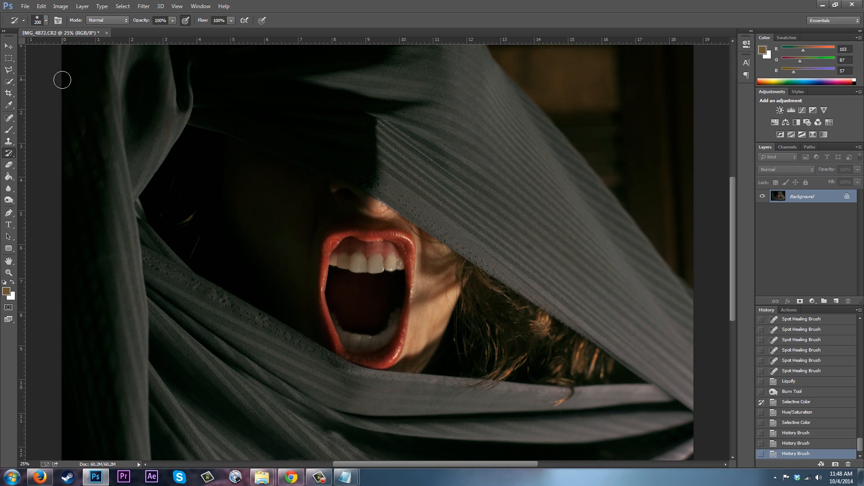
pyautogui.click(60, 7)
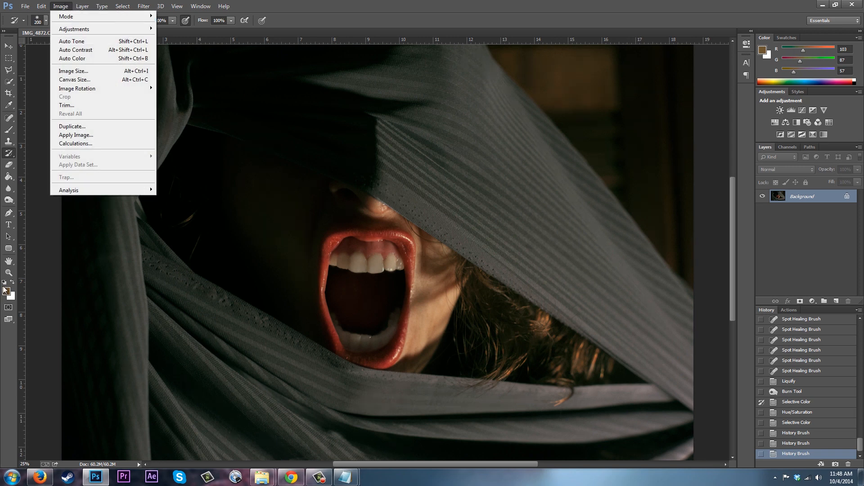
pyautogui.click(6, 388)
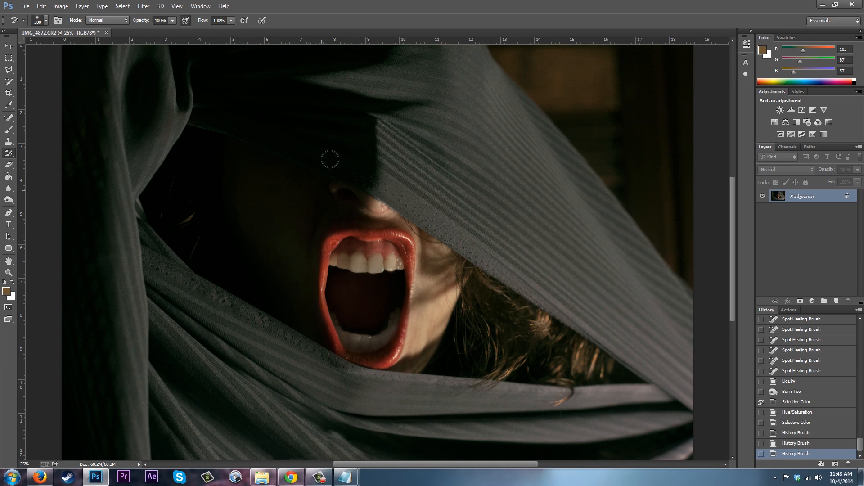
pyautogui.moveTo(250, 189); pyautogui.dragTo(165, 269)
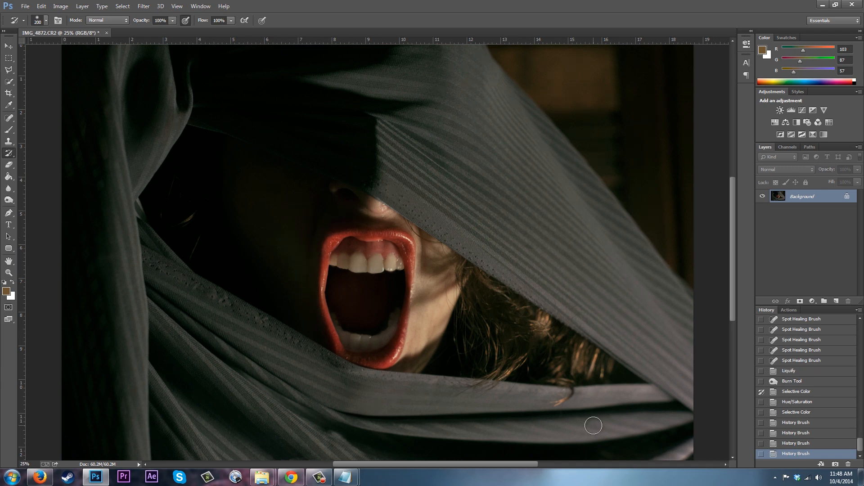
pyautogui.moveTo(546, 52); pyautogui.dragTo(635, 180)
pyautogui.press(']')
pyautogui.press(']')
pyautogui.press(']')
pyautogui.press(']')
pyautogui.press(']')
pyautogui.press(']')
pyautogui.press(']')
pyautogui.press(']')
pyautogui.press(']')
pyautogui.press(']')
pyautogui.moveTo(526, 68)
pyautogui.mouseDown()
pyautogui.moveTo(689, 235)
pyautogui.moveTo(688, 269)
pyautogui.mouseUp()
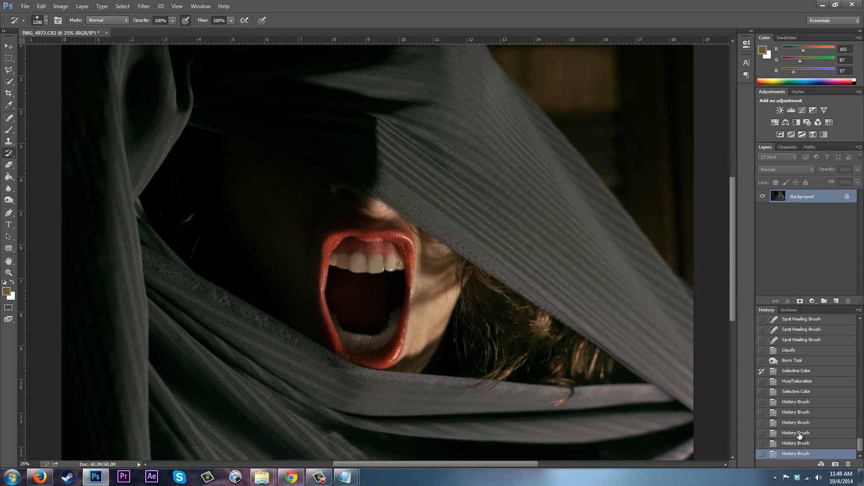
# Step through the History states to compare the image before and after the History Brush painting, returning to the latest state.
pyautogui.click(794, 392)
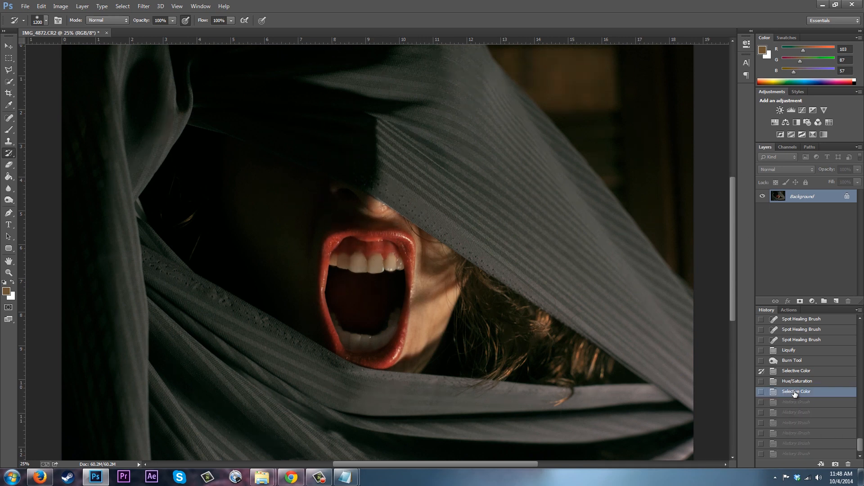
pyautogui.click(804, 456)
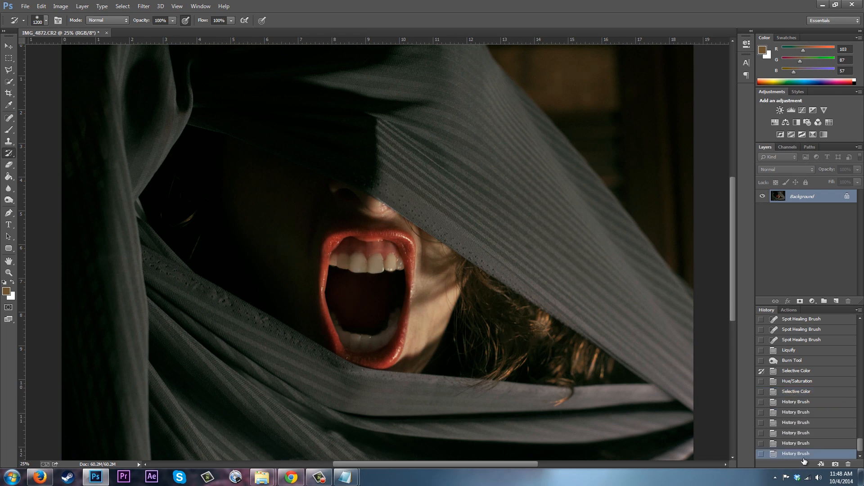
pyautogui.click(798, 403)
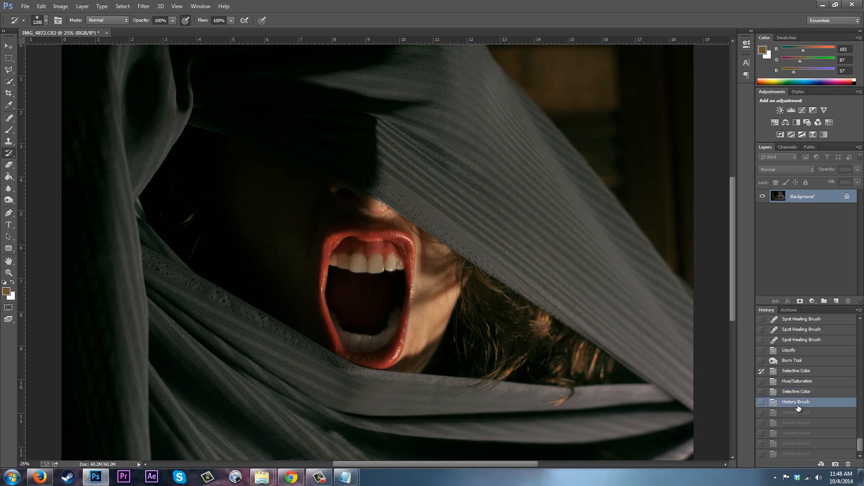
pyautogui.click(798, 413)
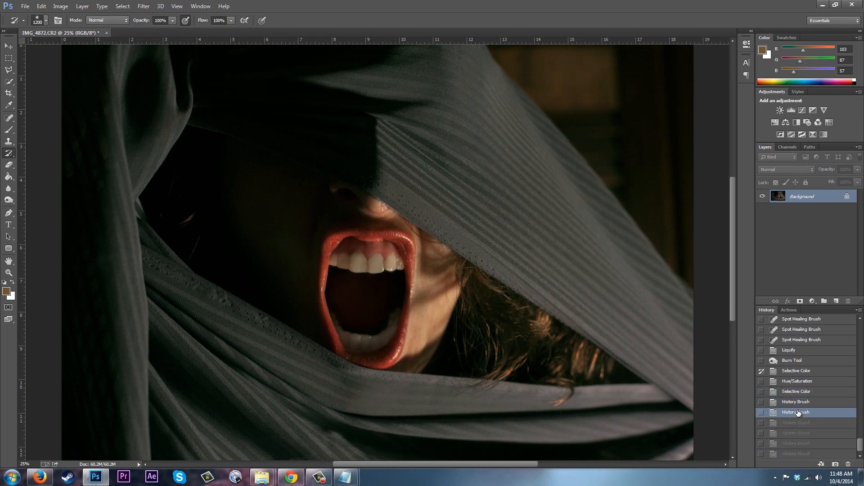
pyautogui.click(801, 454)
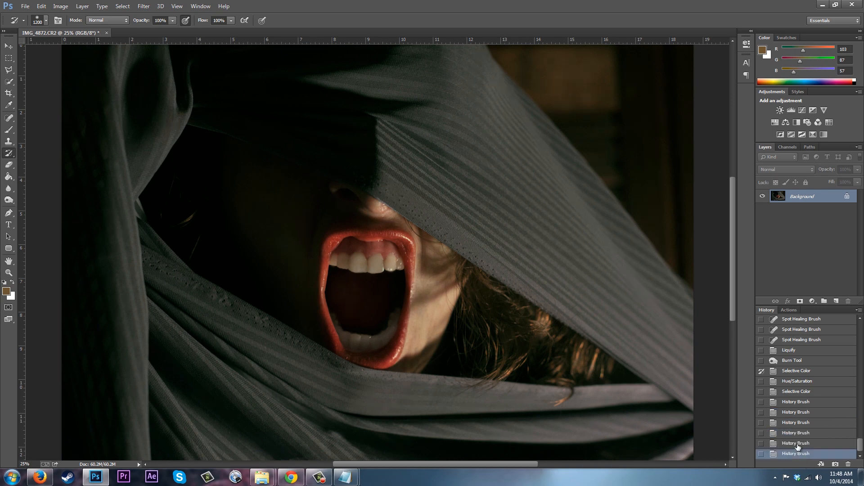
# Open the Selective Color adjustment.
pyautogui.click(61, 5)
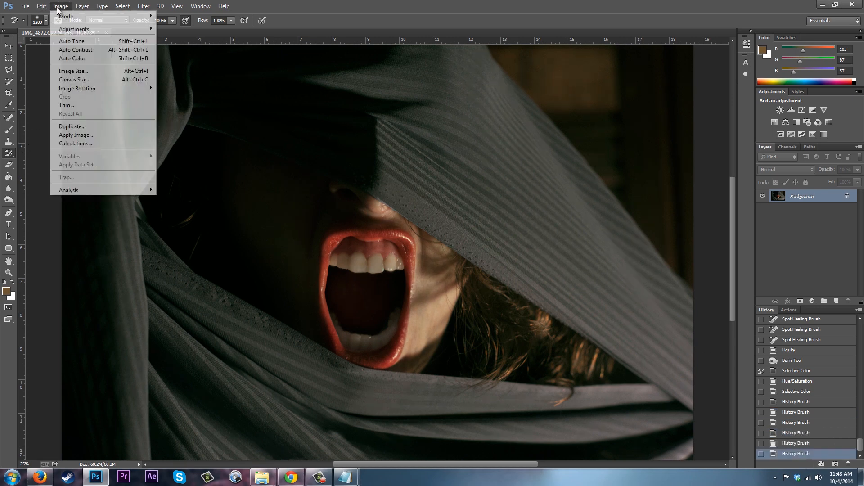
pyautogui.moveTo(61, 31)
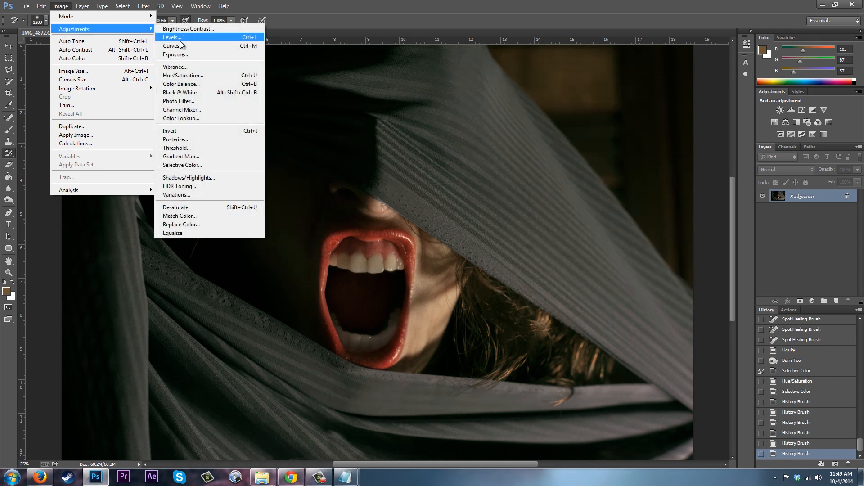
pyautogui.click(192, 166)
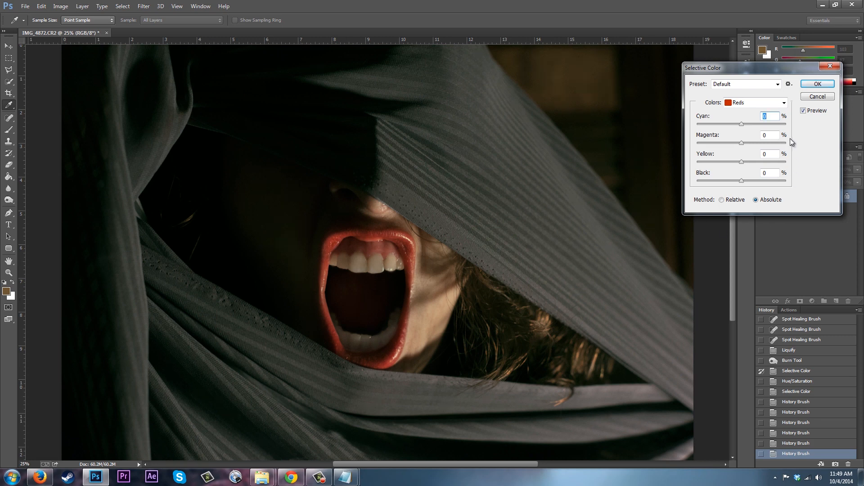
# Experiment with the Cyan slider for the Blacks colour range in Selective Color.
pyautogui.click(784, 103)
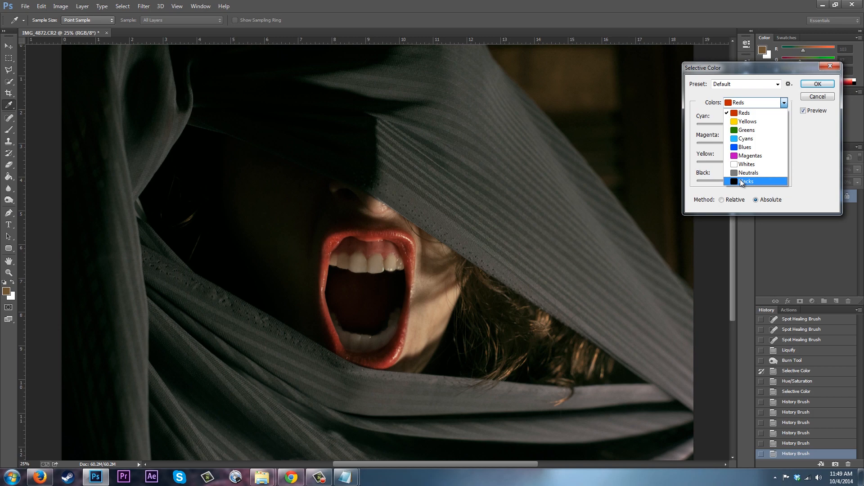
pyautogui.click(742, 181)
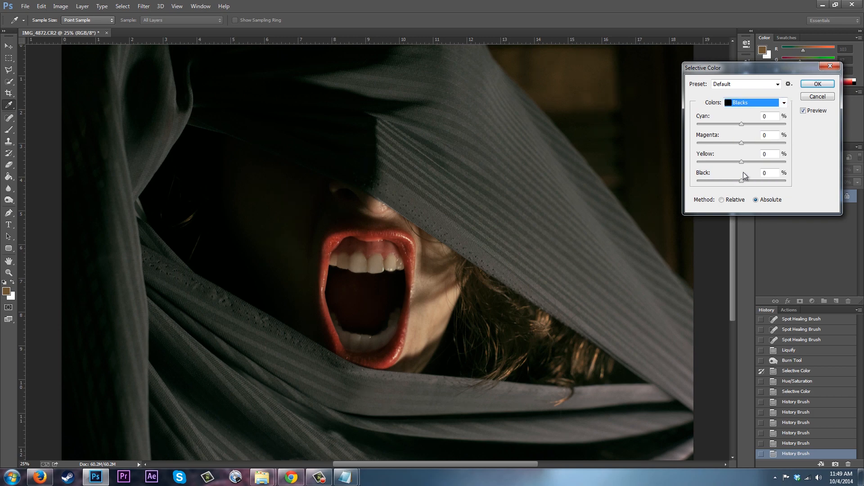
pyautogui.moveTo(742, 124)
pyautogui.mouseDown()
pyautogui.moveTo(735, 123)
pyautogui.moveTo(746, 125)
pyautogui.mouseUp()
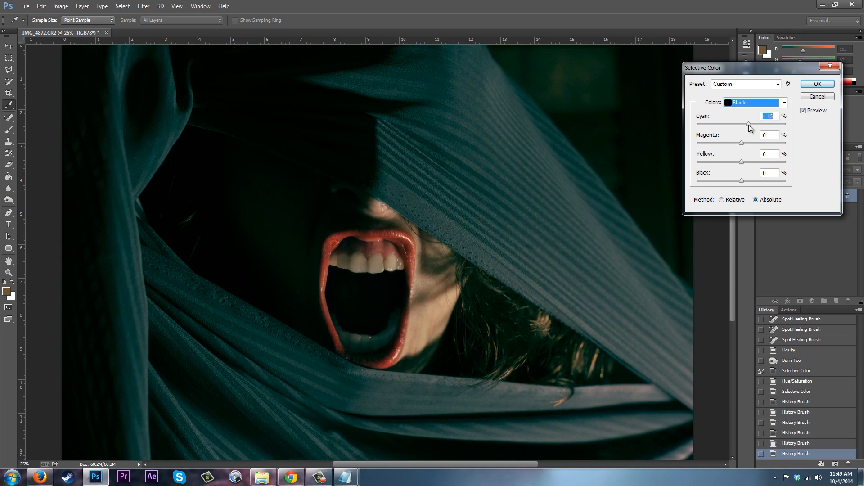
pyautogui.moveTo(742, 125); pyautogui.dragTo(743, 126)
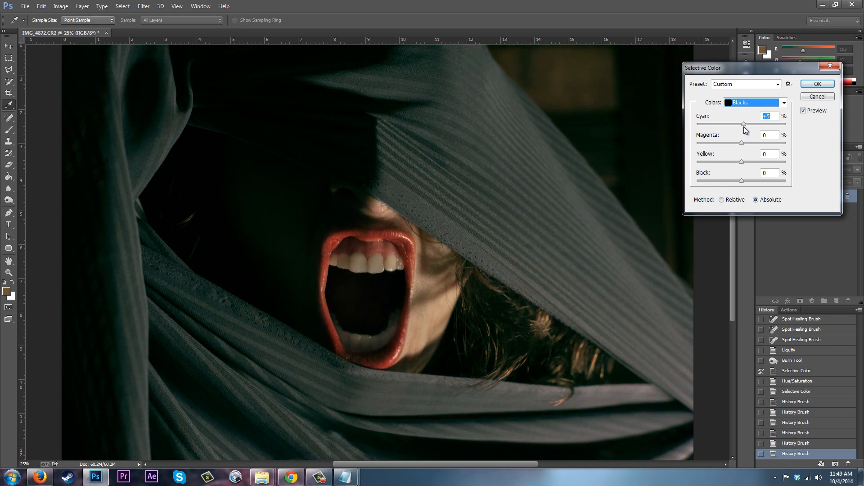
pyautogui.moveTo(745, 130); pyautogui.dragTo(744, 129)
# Switch to the Neutrals colour range and adjust its Yellow slider.
pyautogui.click(784, 103)
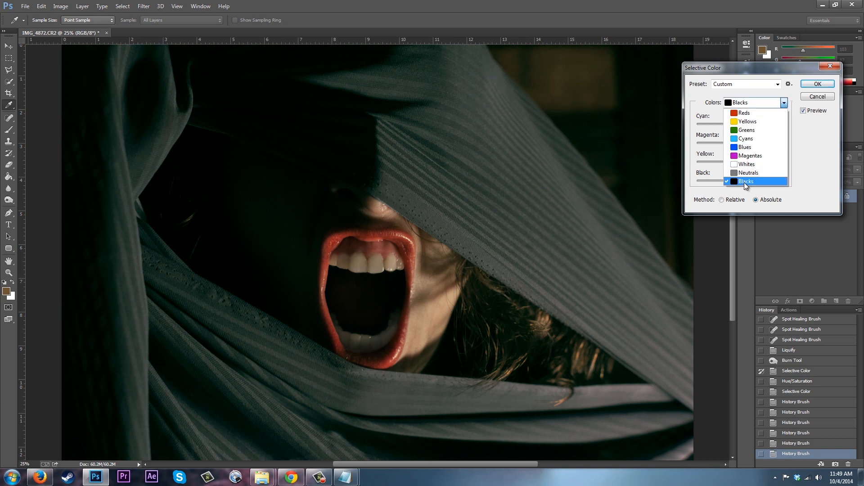
pyautogui.click(750, 174)
pyautogui.moveTo(741, 161); pyautogui.dragTo(740, 161)
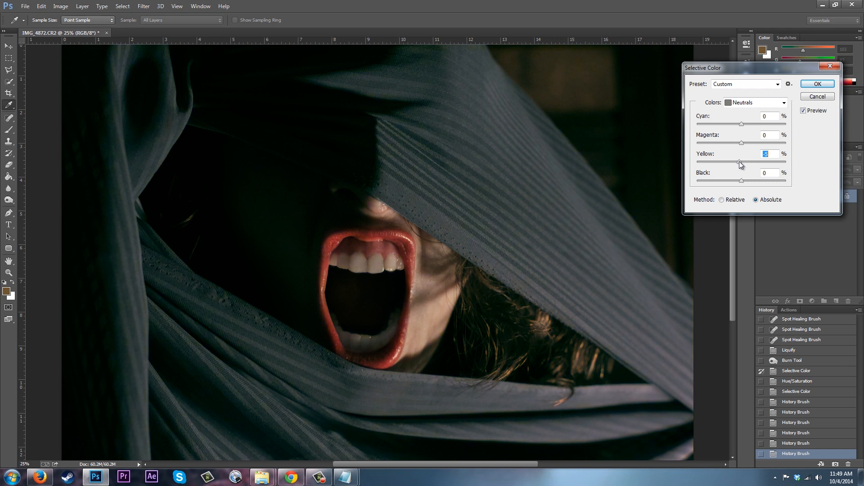
pyautogui.moveTo(741, 163); pyautogui.dragTo(741, 163)
# Set the Reds range to Cyan -9% and Black +12%, then apply the Selective Color adjustment.
pyautogui.click(771, 104)
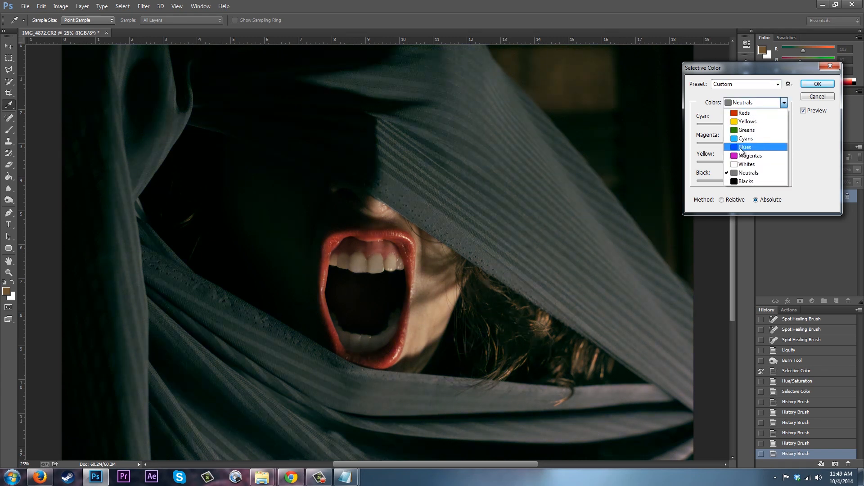
pyautogui.click(744, 113)
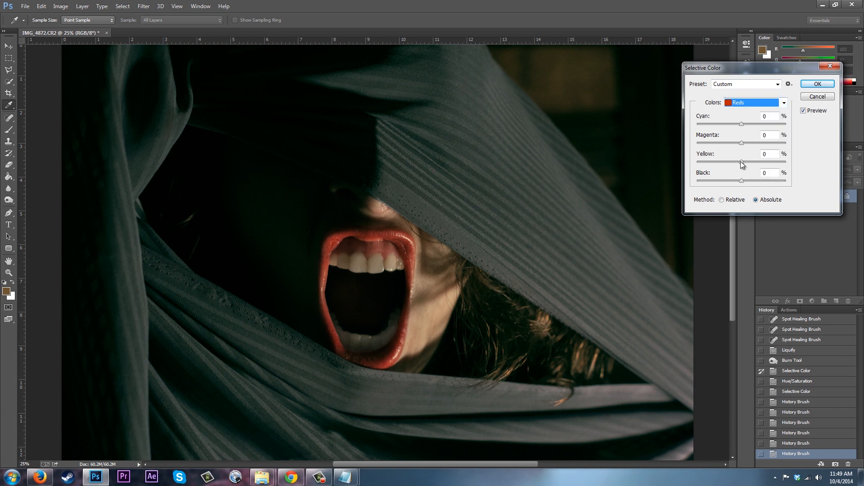
pyautogui.moveTo(742, 181); pyautogui.dragTo(745, 181)
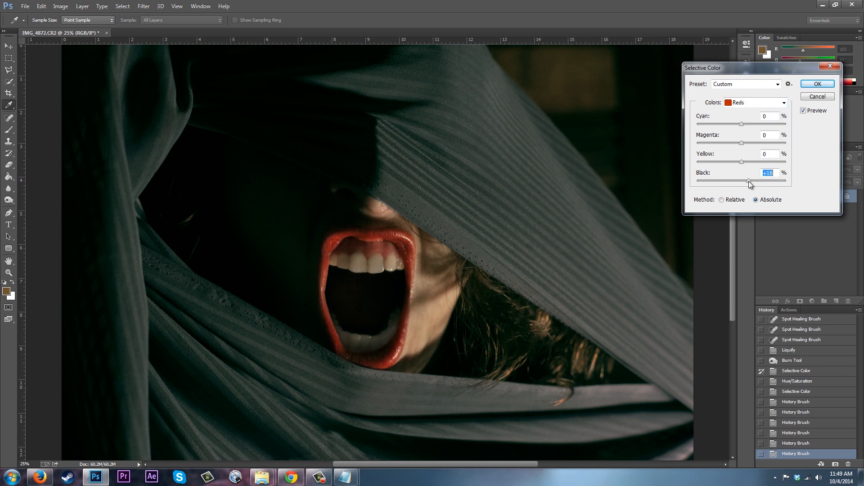
pyautogui.moveTo(748, 184); pyautogui.dragTo(749, 186)
pyautogui.moveTo(743, 125); pyautogui.dragTo(737, 126)
pyautogui.moveTo(741, 162); pyautogui.dragTo(742, 165)
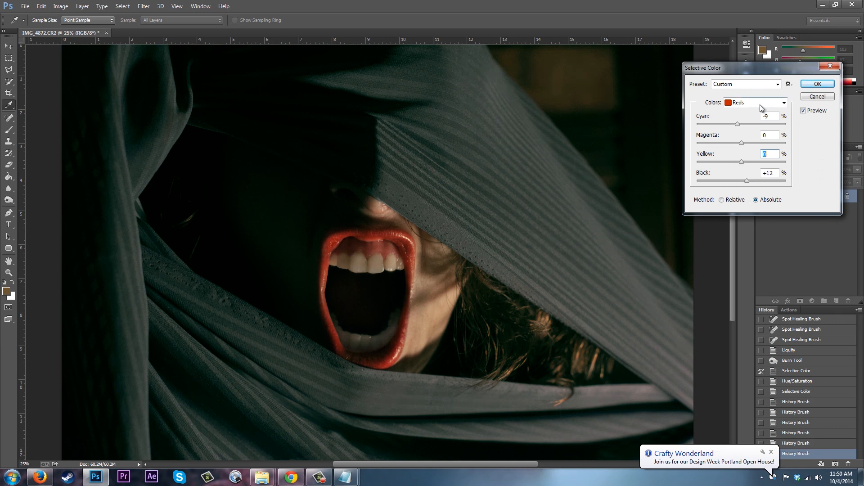
pyautogui.click(810, 85)
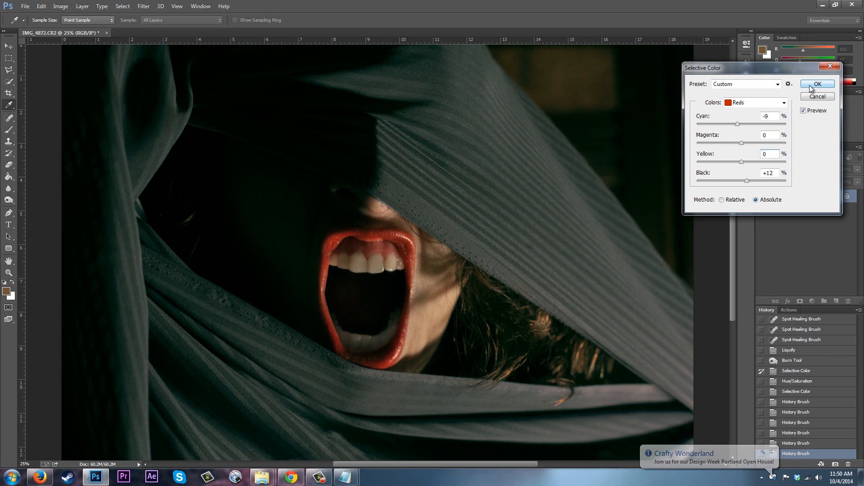
# Open Liquify, reduce the brush size to 70 and pull the right canine down into a pointed fang.
pyautogui.click(144, 6)
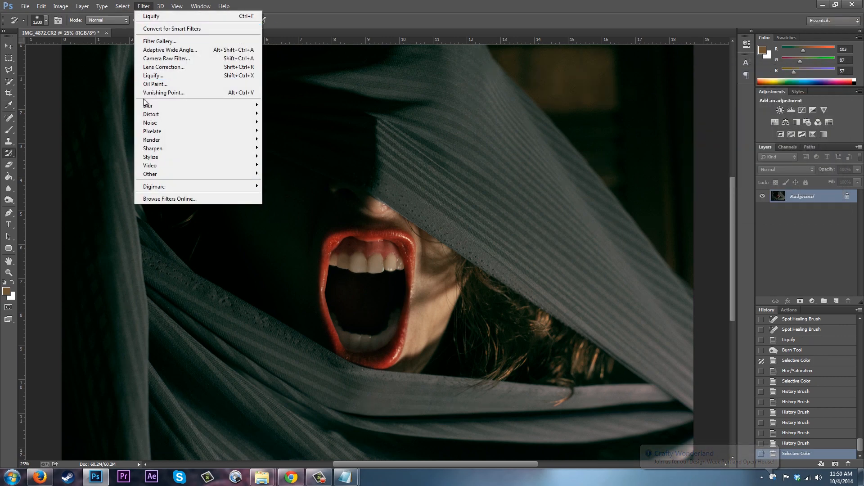
pyautogui.click(153, 75)
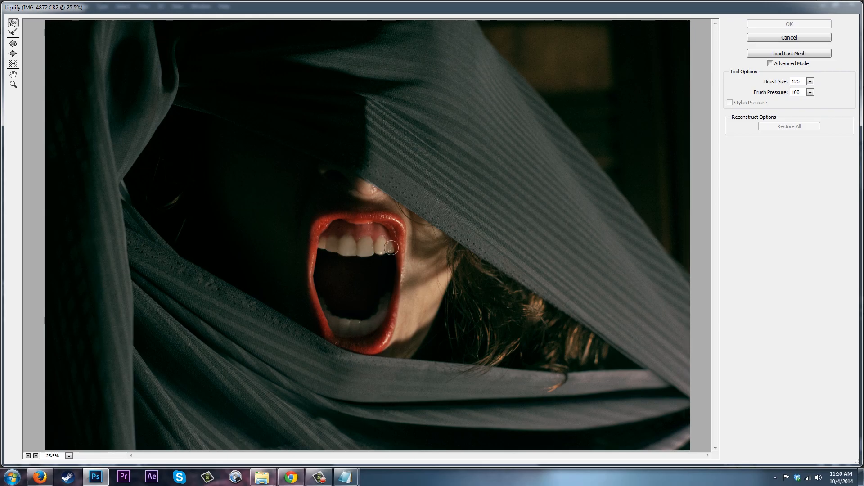
pyautogui.press('[')
pyautogui.press('[')
pyautogui.press('[')
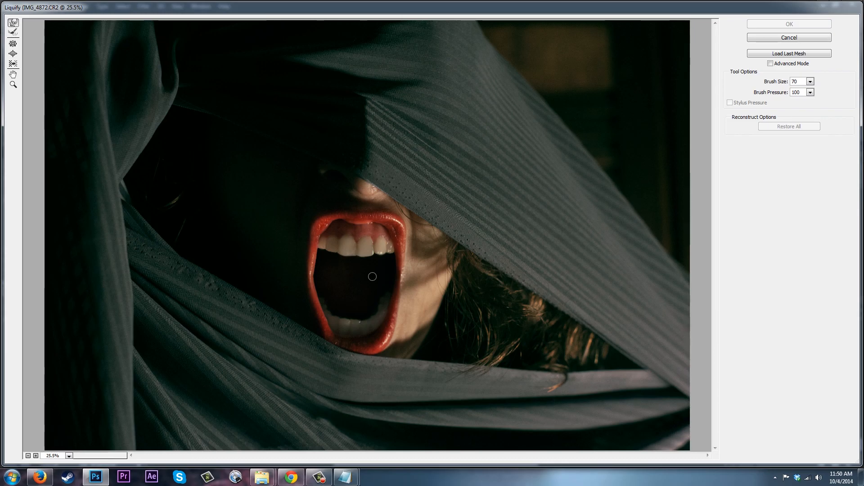
pyautogui.click(390, 255)
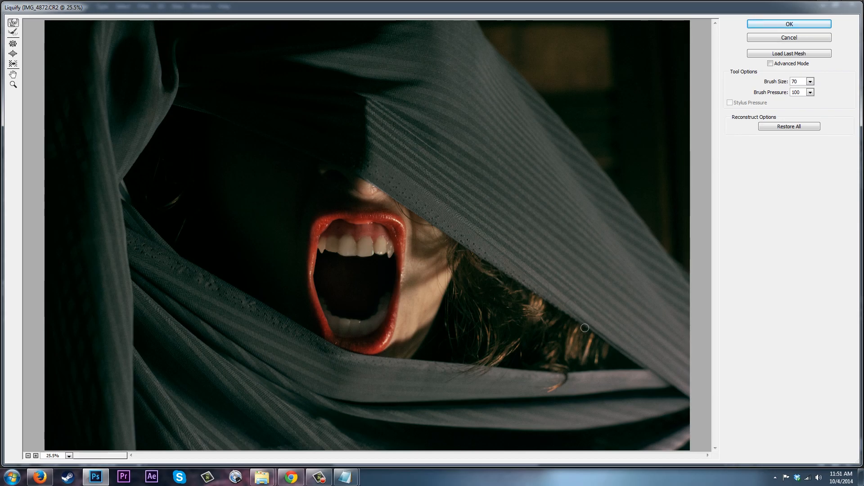
pyautogui.moveTo(390, 258); pyautogui.dragTo(389, 258)
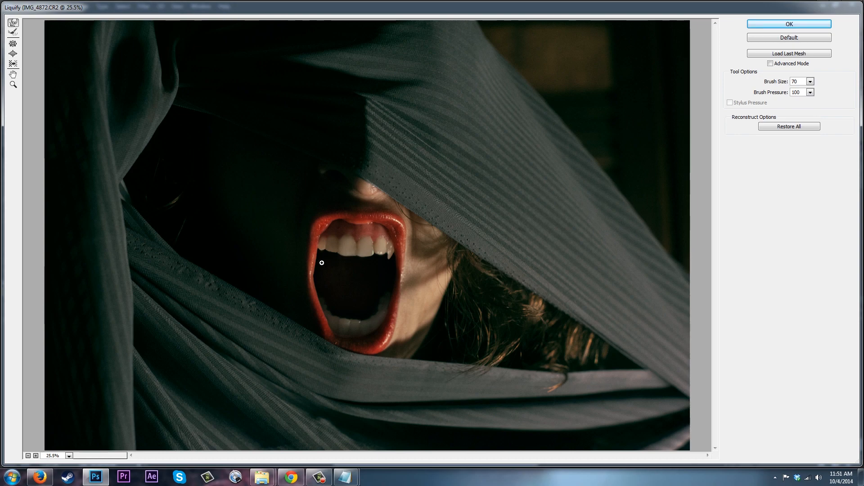
# Zoom in and stretch the left canine down into a fang.
pyautogui.hotkey('ctrl', '+')
pyautogui.moveTo(277, 261); pyautogui.dragTo(282, 276)
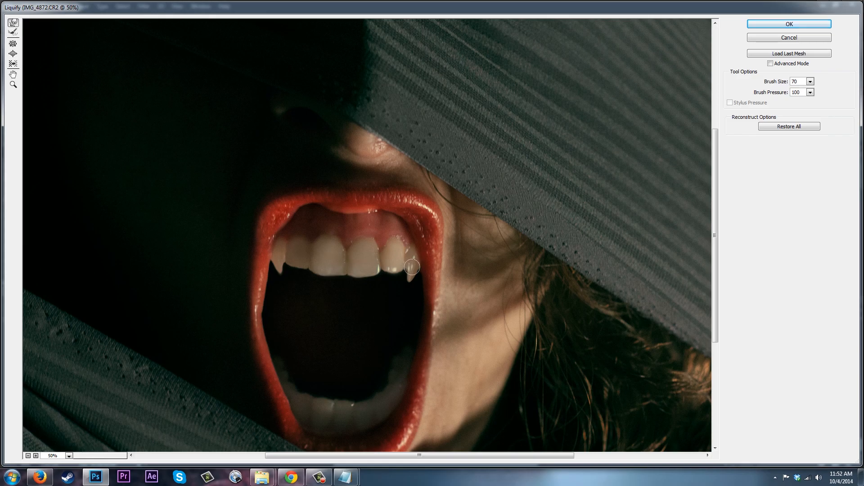
pyautogui.moveTo(280, 275); pyautogui.dragTo(278, 261)
# Enlarge the Liquify brush to 175, refine the tips of both fangs, and apply Liquify.
pyautogui.press(']')
pyautogui.press(']')
pyautogui.press(']')
pyautogui.press(']')
pyautogui.press(']')
pyautogui.press(']')
pyautogui.moveTo(279, 267); pyautogui.dragTo(278, 271)
pyautogui.press(']')
pyautogui.press(']')
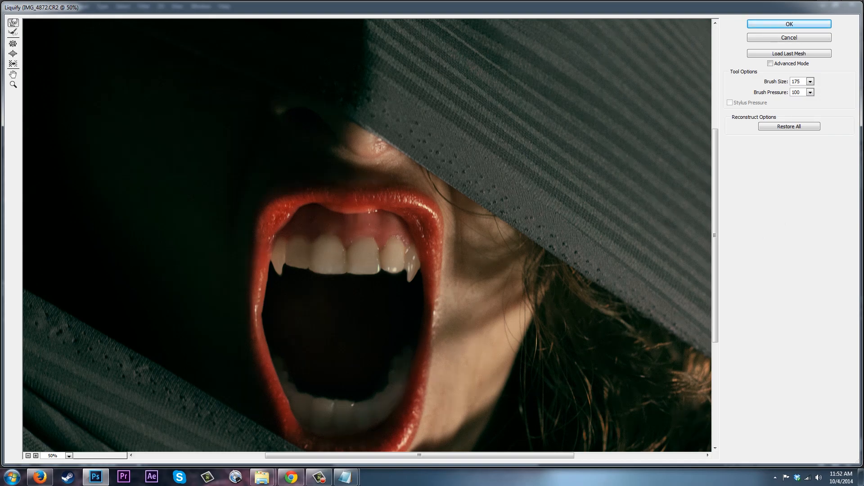
pyautogui.moveTo(413, 280); pyautogui.dragTo(412, 283)
pyautogui.moveTo(278, 272); pyautogui.dragTo(279, 273)
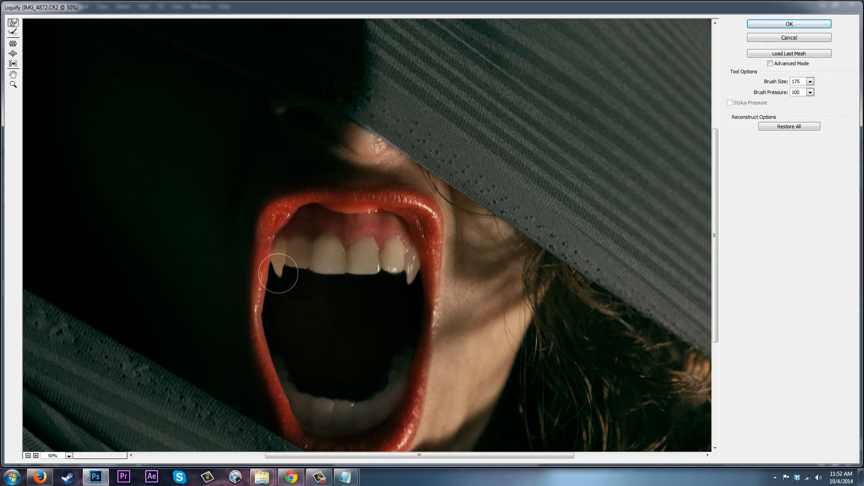
pyautogui.click(814, 21)
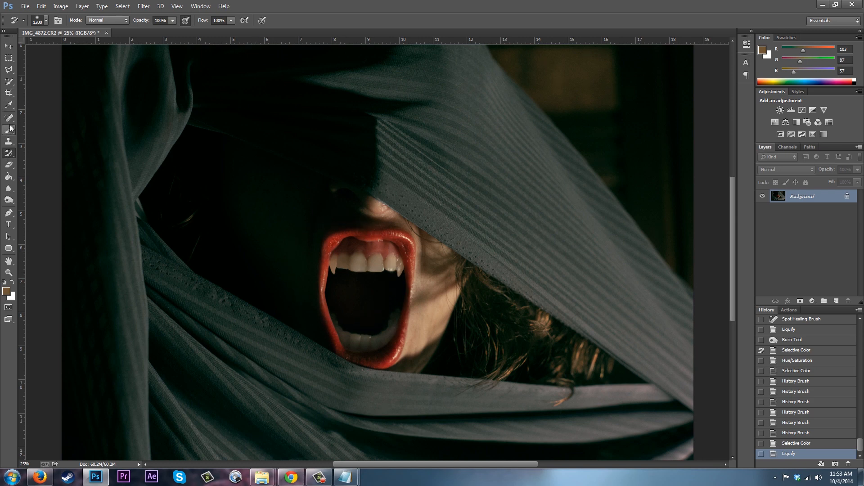
# Try burning the left fang's base with the Burn tool at Midtones range and an 80 px brush, then undo it.
pyautogui.click(9, 105)
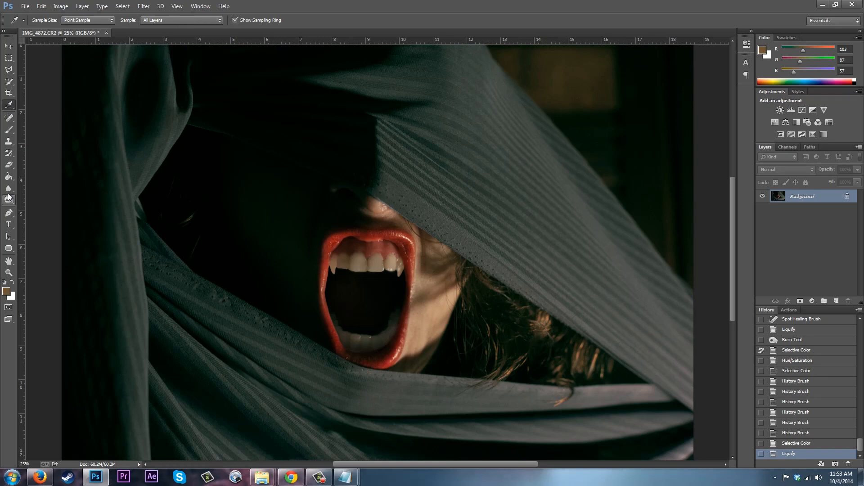
pyautogui.moveTo(9, 200); pyautogui.dragTo(37, 208)
pyautogui.click(37, 208)
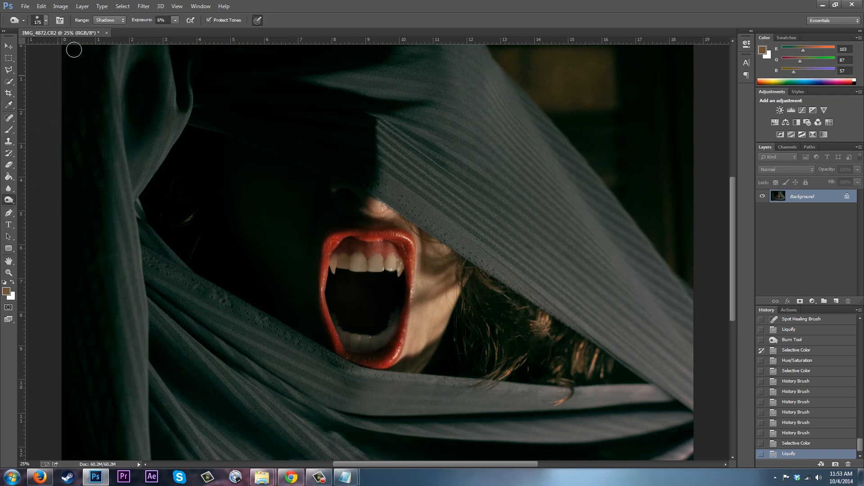
pyautogui.hotkey('ctrl', '+')
pyautogui.hotkey('ctrl', '-')
pyautogui.hotkey('ctrl', '+')
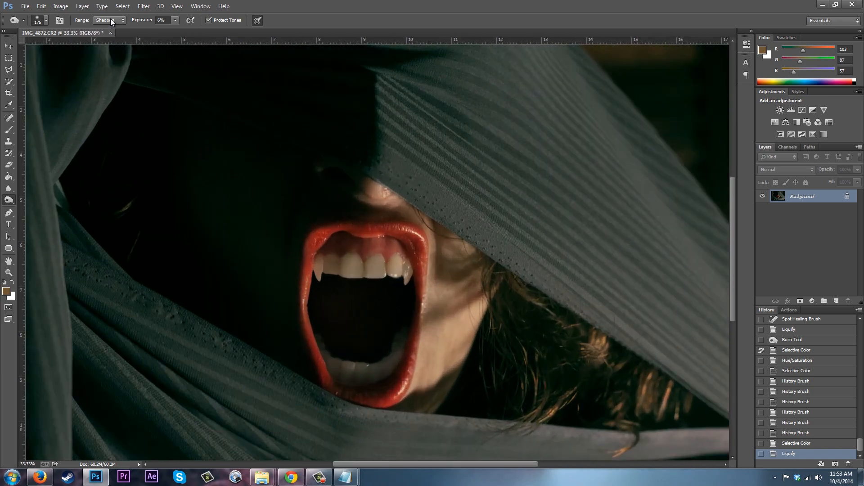
pyautogui.hotkey('ctrl', '+')
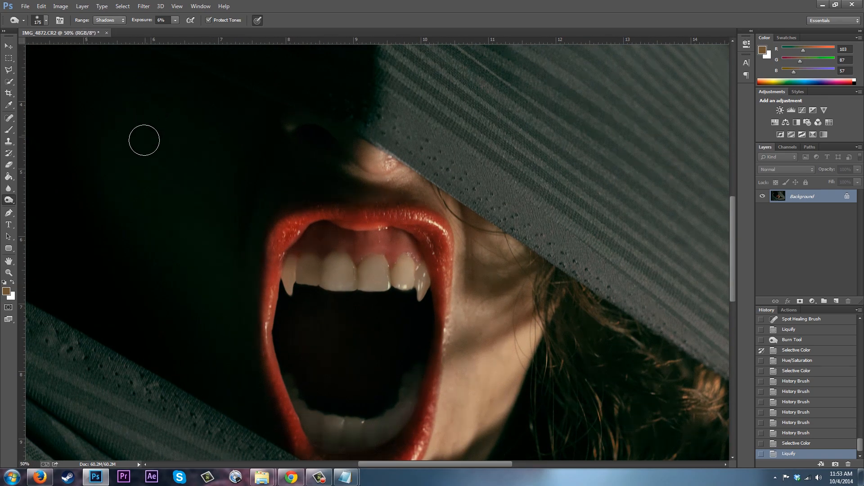
pyautogui.click(110, 20)
pyautogui.click(108, 30)
pyautogui.moveTo(292, 260); pyautogui.dragTo(290, 258)
pyautogui.press('[')
pyautogui.press('[')
pyautogui.press('[')
pyautogui.press('[')
pyautogui.press('[')
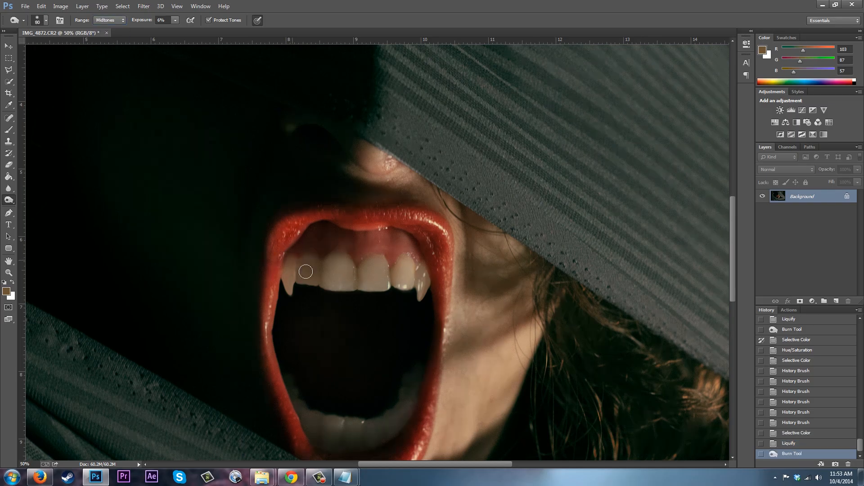
pyautogui.hotkey('ctrl', 'z')
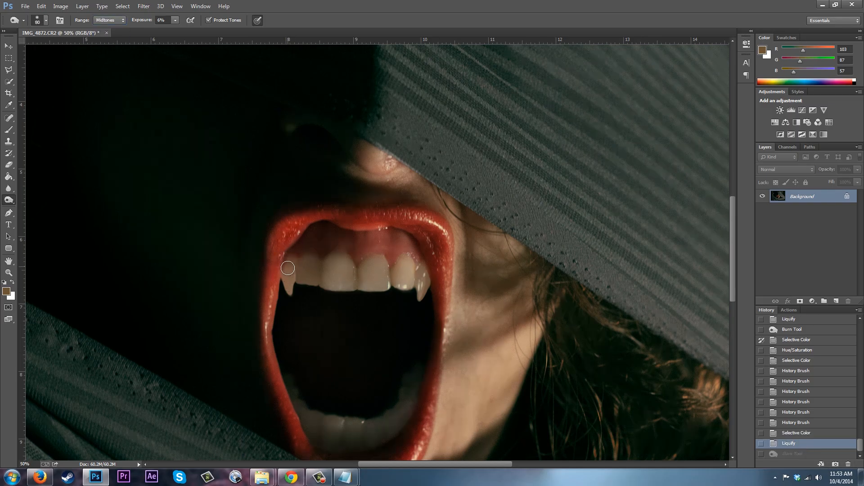
# Burn the base of the left fang with a 50 px brush in several strokes.
pyautogui.moveTo(285, 271); pyautogui.dragTo(293, 256)
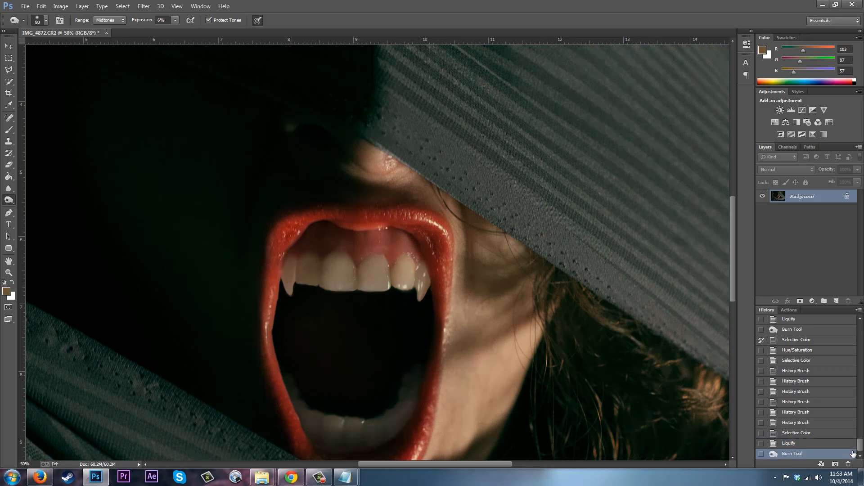
pyautogui.press('[')
pyautogui.press('[')
pyautogui.press('[')
pyautogui.moveTo(284, 286); pyautogui.dragTo(286, 269)
pyautogui.moveTo(289, 266); pyautogui.dragTo(295, 263)
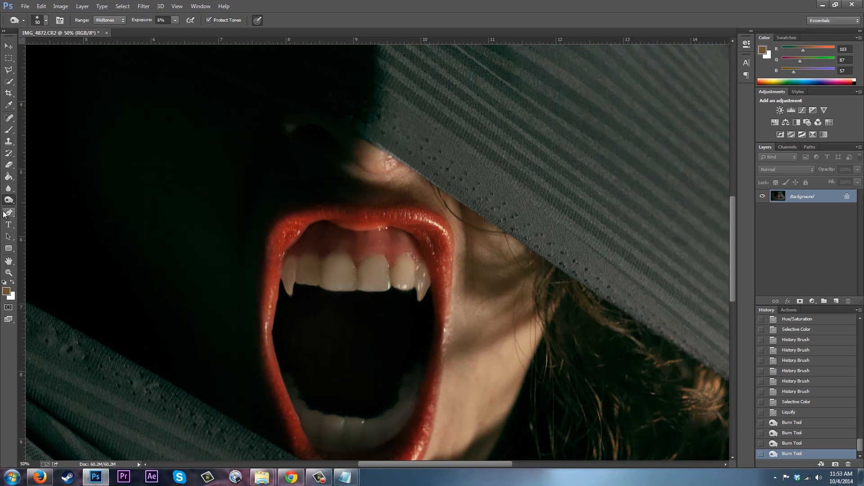
pyautogui.click(8, 141)
pyautogui.press('[')
pyautogui.press('[')
pyautogui.press('[')
pyautogui.press('[')
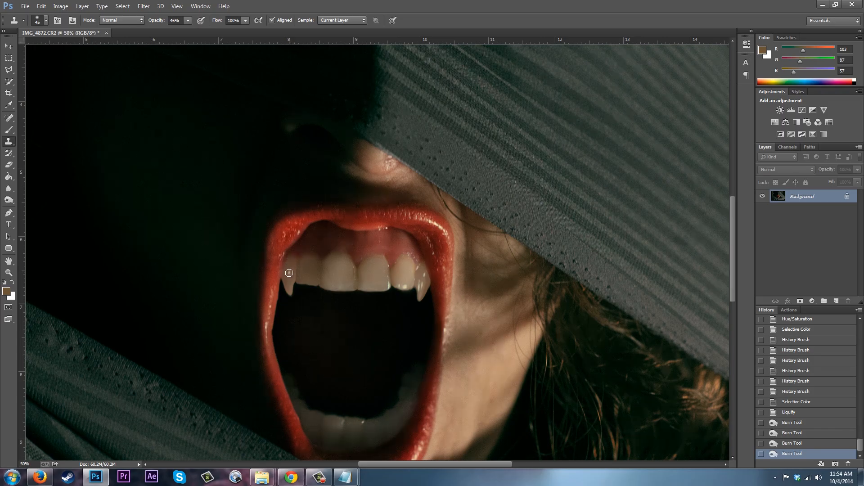
pyautogui.click(289, 272)
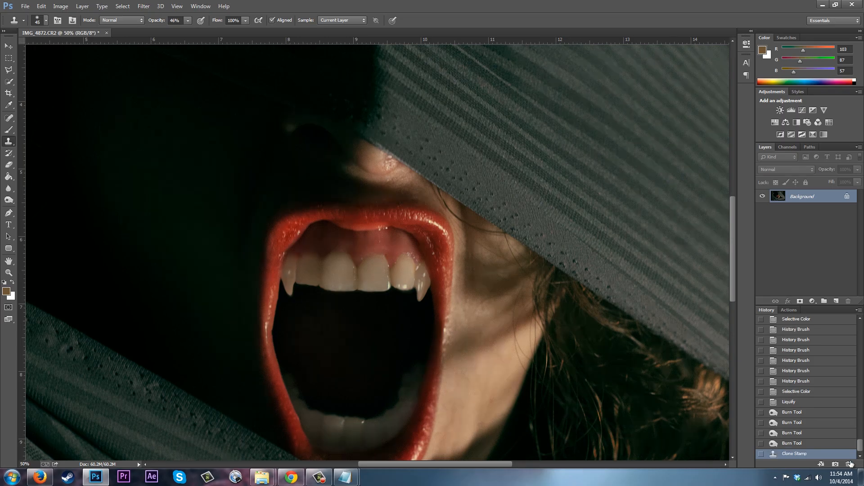
pyautogui.click(784, 446)
# Set the Clone Stamp opacity to 100% and stamp over the base of the left fang.
pyautogui.click(188, 20)
pyautogui.moveTo(189, 28); pyautogui.dragTo(268, 42)
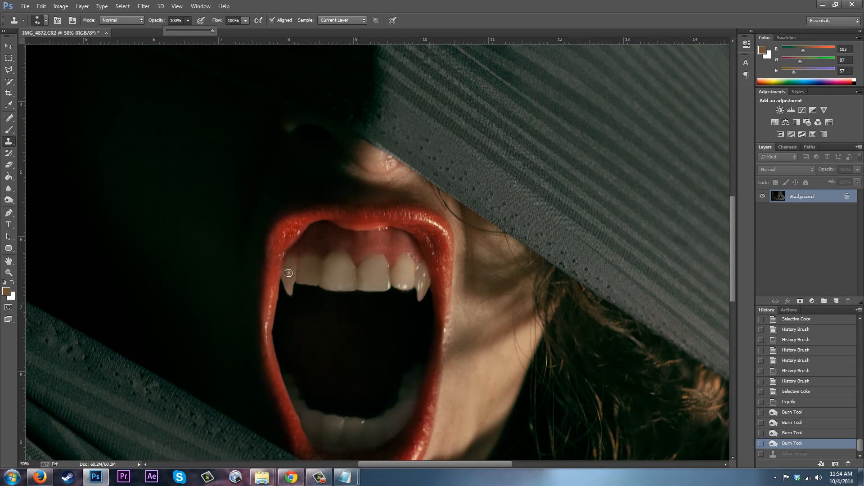
pyautogui.click(289, 272)
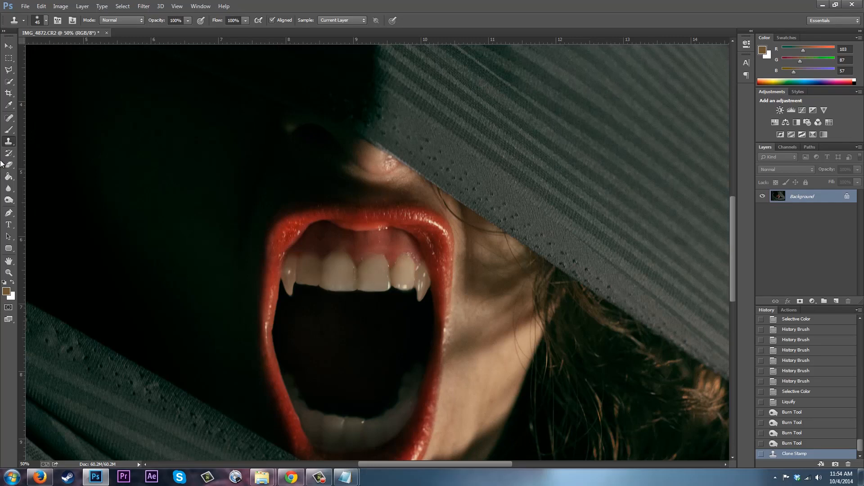
# Dodge the left fang with the Dodge tool set to Highlights at 75% exposure and a smaller brush.
pyautogui.moveTo(8, 200)
pyautogui.mouseDown()
pyautogui.moveTo(45, 215)
pyautogui.moveTo(45, 198)
pyautogui.mouseUp()
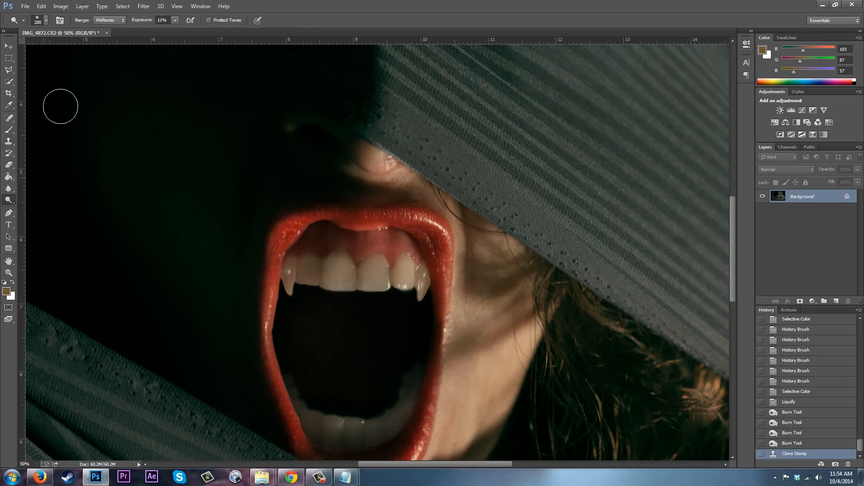
pyautogui.click(111, 20)
pyautogui.click(106, 44)
pyautogui.click(176, 20)
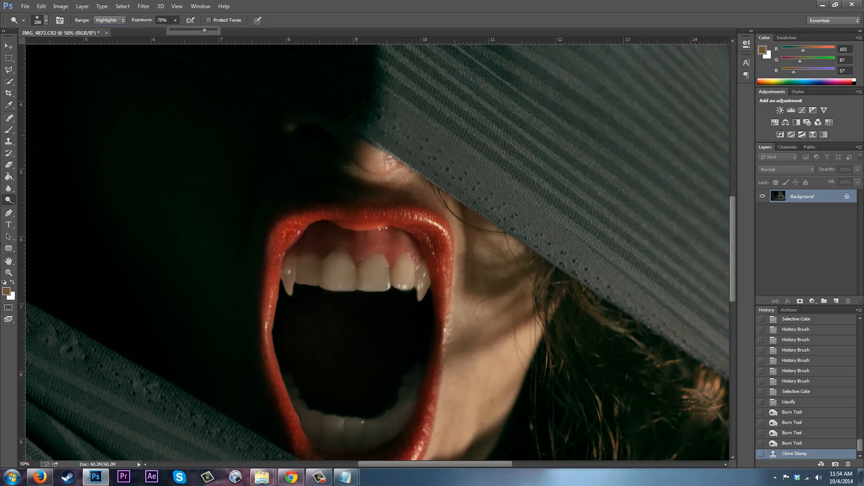
pyautogui.click(6, 341)
pyautogui.press('[')
pyautogui.press('[')
pyautogui.press('[')
pyautogui.press('[')
pyautogui.press('[')
pyautogui.press('[')
pyautogui.press('[')
pyautogui.press('[')
pyautogui.press('[')
pyautogui.press('[')
pyautogui.press('[')
pyautogui.press('[')
pyautogui.press('[')
pyautogui.press('[')
pyautogui.moveTo(289, 283); pyautogui.dragTo(296, 277)
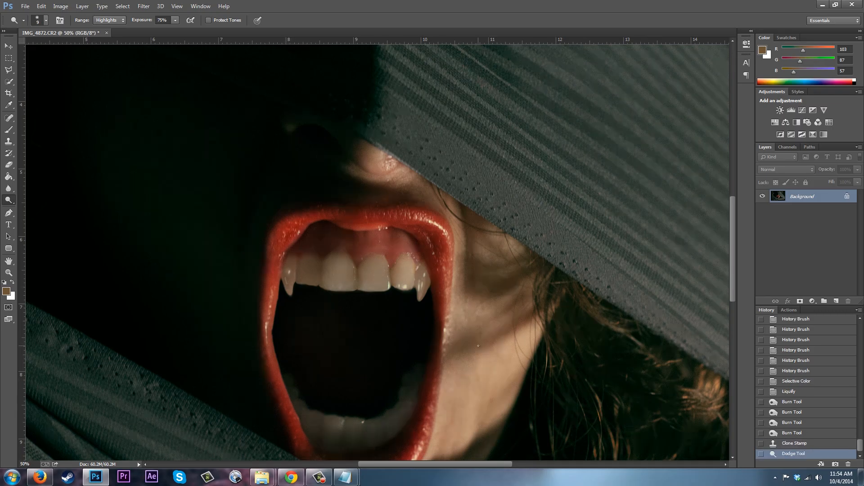
# Open Liquify and push the left fang's upper edge slightly upward with a 15-size brush.
pyautogui.click(285, 274)
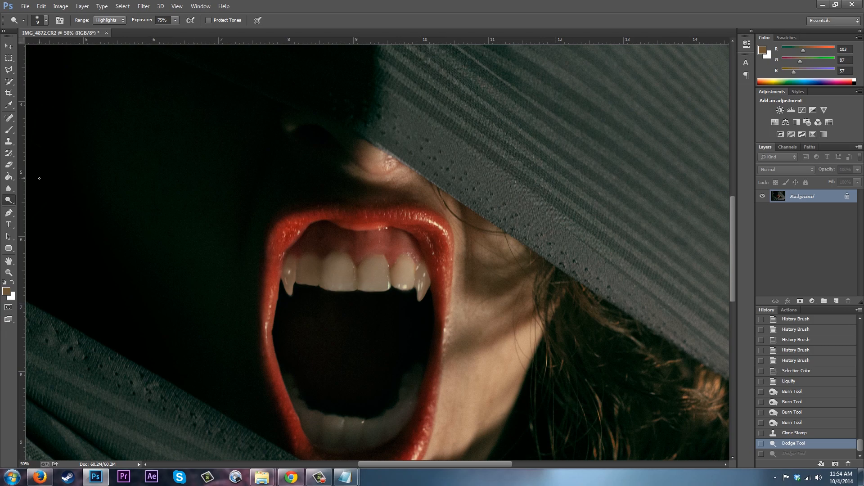
pyautogui.click(144, 6)
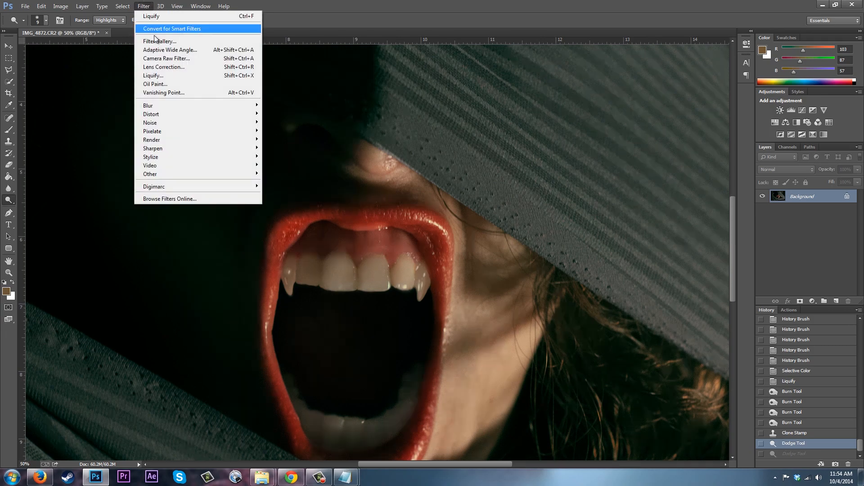
pyautogui.click(158, 75)
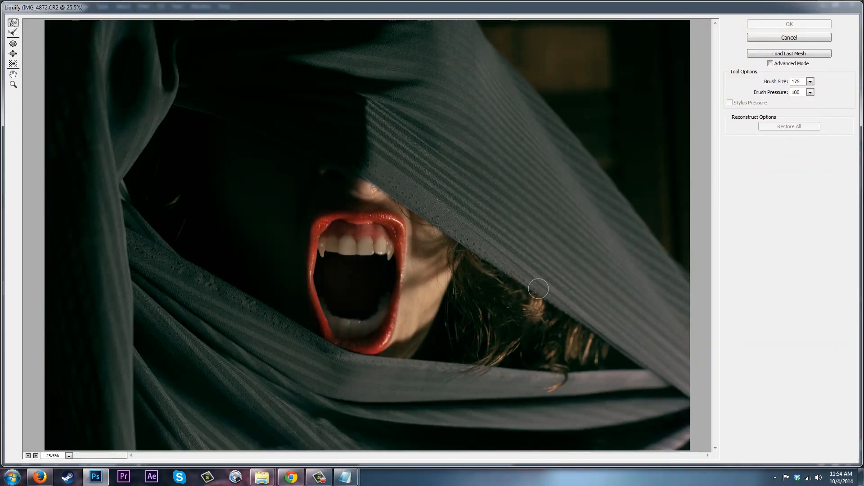
pyautogui.keyDown('alt'); pyautogui.scroll(2, 538, 289); pyautogui.keyUp('alt')
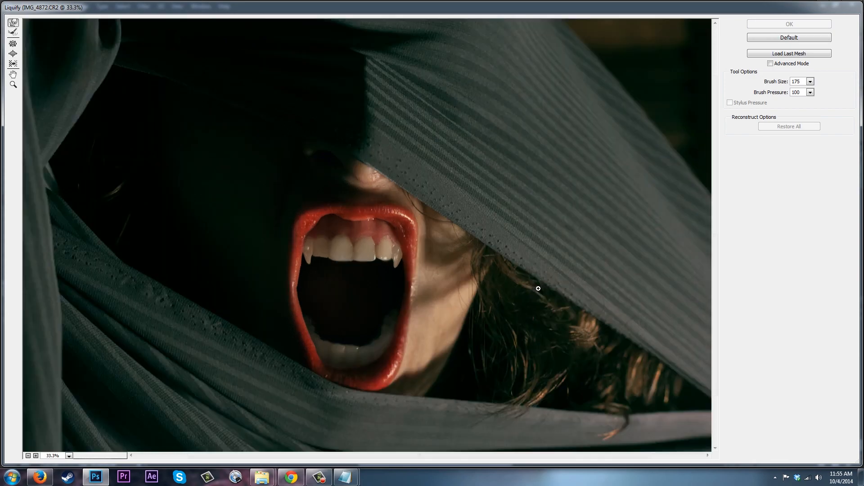
pyautogui.keyDown('alt'); pyautogui.scroll(2, 539, 288); pyautogui.keyUp('alt')
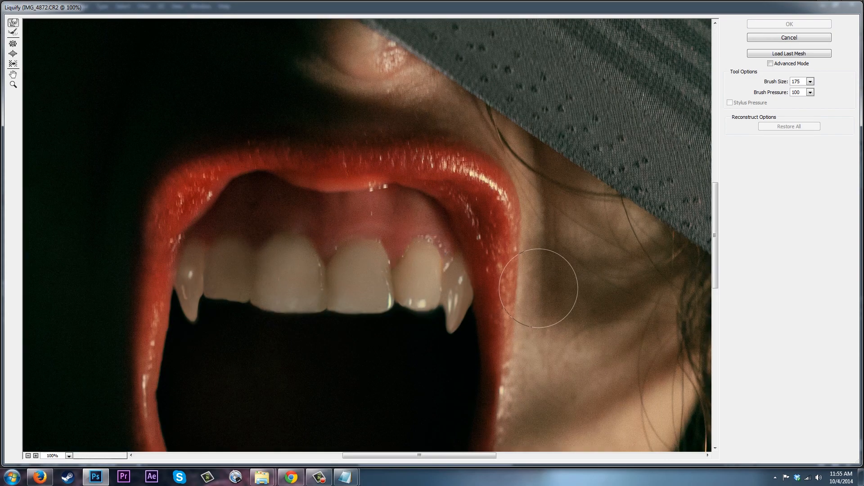
pyautogui.moveTo(364, 460); pyautogui.dragTo(320, 459)
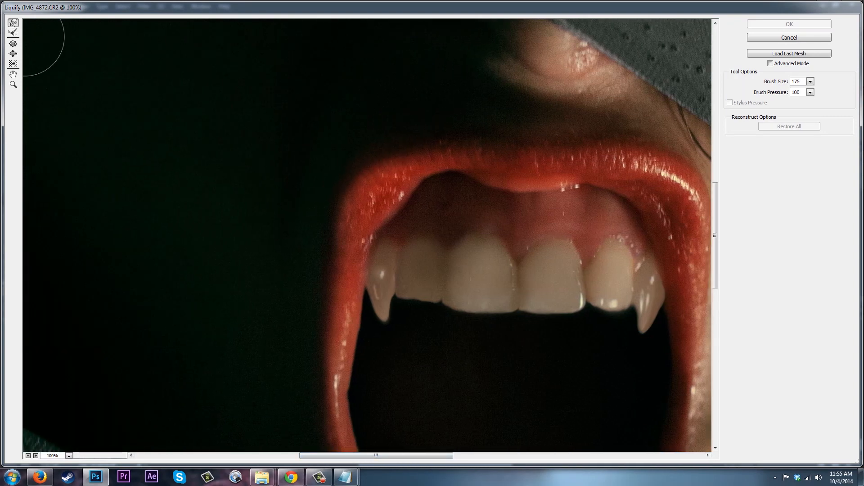
pyautogui.press('[')
pyautogui.press('[')
pyautogui.press('[')
pyautogui.press('[')
pyautogui.press('[')
pyautogui.press('[')
pyautogui.press('[')
pyautogui.press('[')
pyautogui.press('[')
pyautogui.press('[')
pyautogui.press('[')
pyautogui.press('[')
pyautogui.press('[')
pyautogui.moveTo(385, 280); pyautogui.dragTo(384, 273)
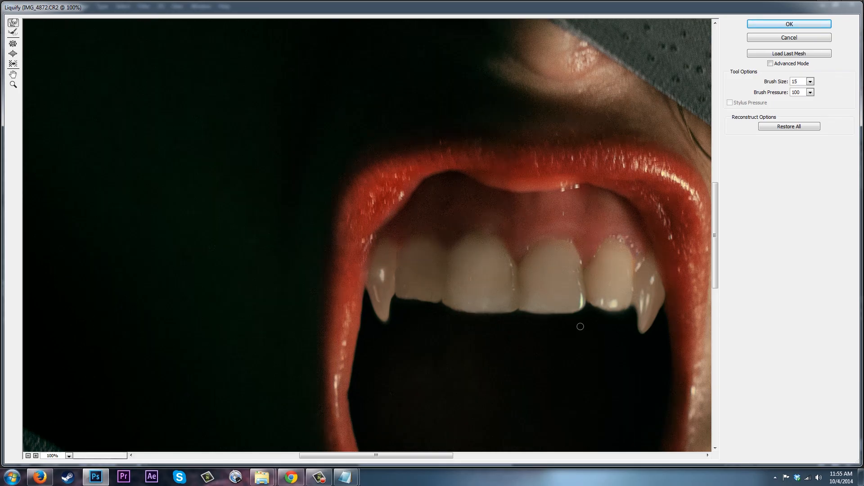
pyautogui.click(786, 24)
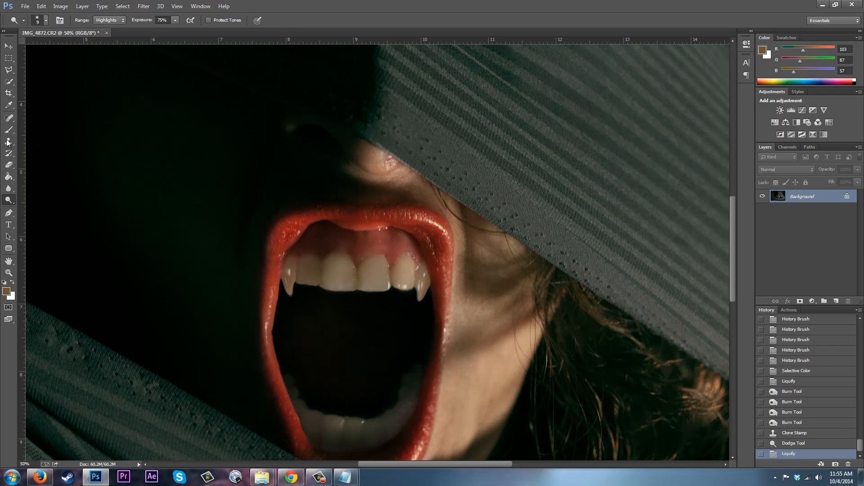
# Burn the left fang's side with the Burn tool set to Shadows range and a 20 px brush.
pyautogui.rightClick(9, 199)
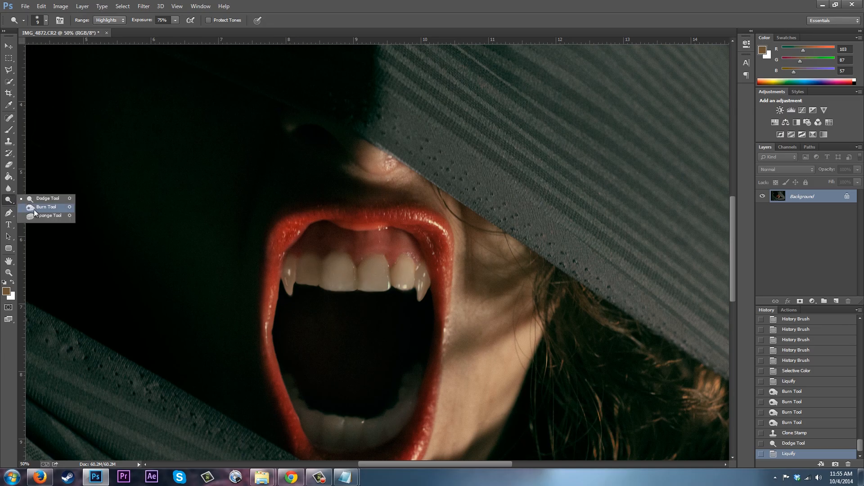
pyautogui.click(35, 208)
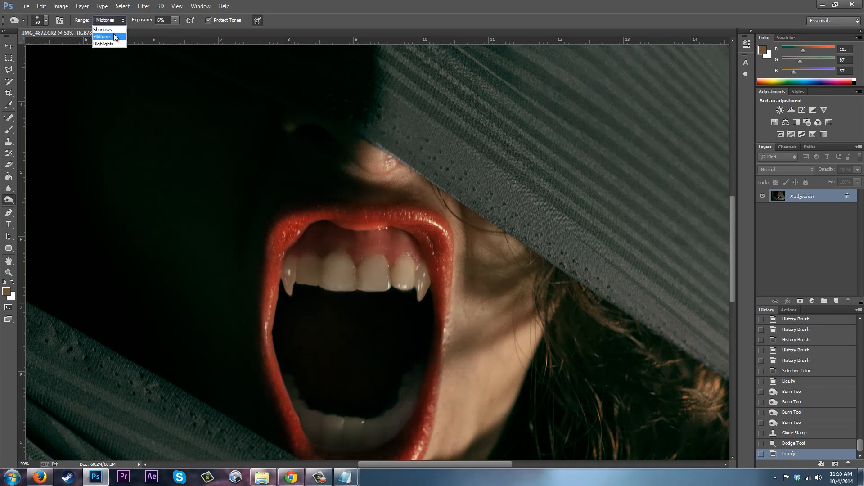
pyautogui.click(113, 30)
pyautogui.moveTo(291, 256)
pyautogui.mouseDown()
pyautogui.moveTo(283, 256)
pyautogui.moveTo(288, 304)
pyautogui.mouseUp()
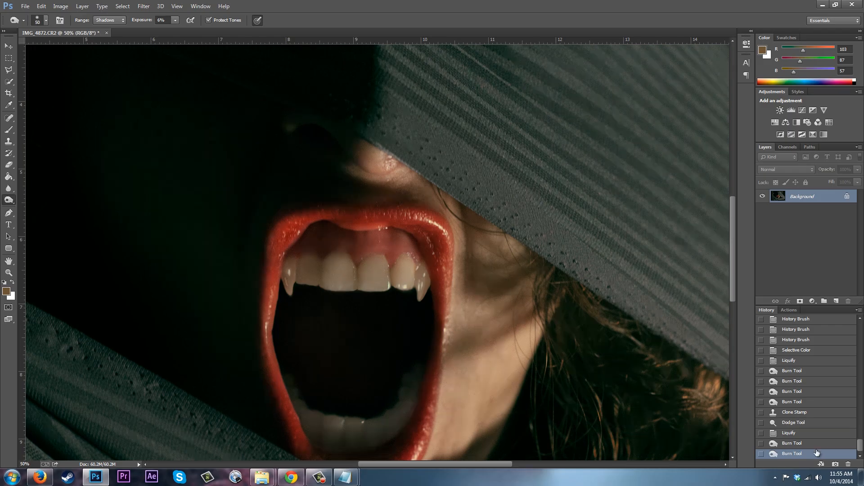
pyautogui.click(813, 445)
pyautogui.press('[')
pyautogui.press('[')
pyautogui.press('[')
pyautogui.click(283, 289)
pyautogui.press('[')
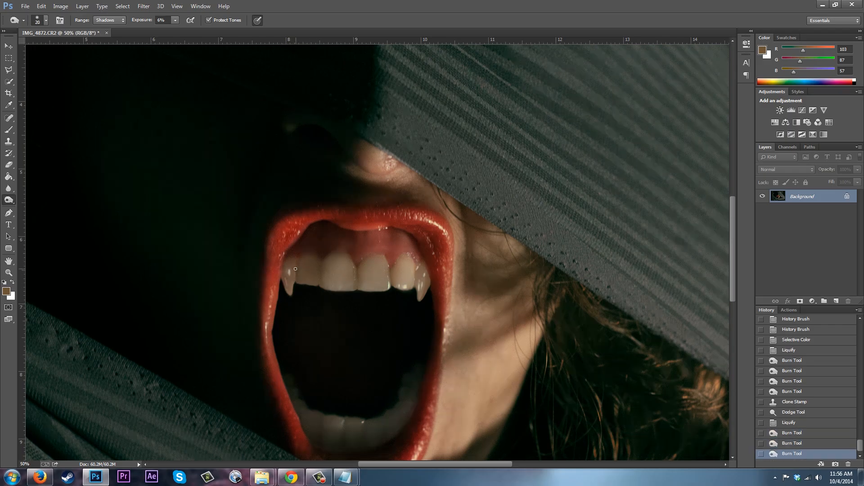
pyautogui.click(294, 282)
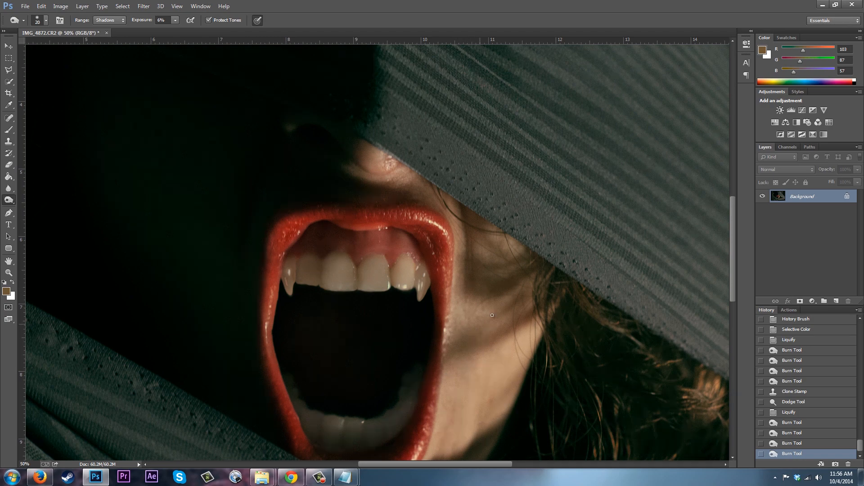
# Open Liquify again and push the left fang's outer edge inward with a 35-size brush.
pyautogui.hotkey('ctrl', '-')
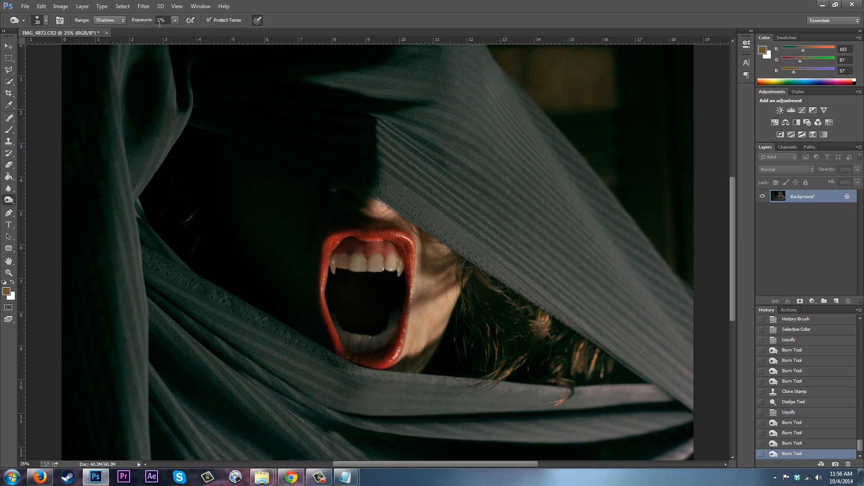
pyautogui.click(143, 6)
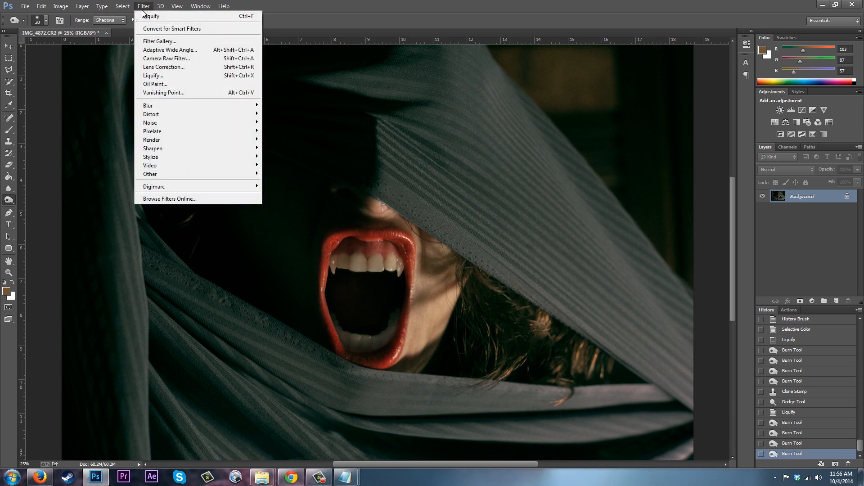
pyautogui.click(149, 76)
pyautogui.press('alt')
pyautogui.scroll(3, 290, 184)
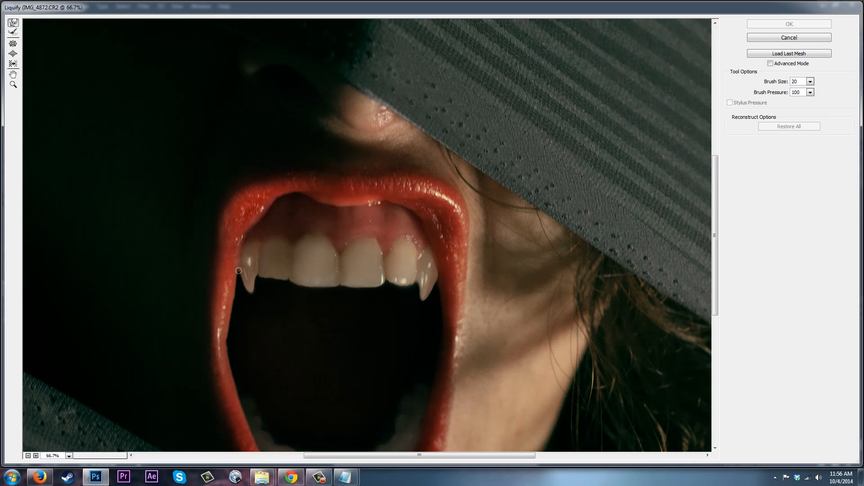
pyautogui.moveTo(238, 271); pyautogui.dragTo(259, 282)
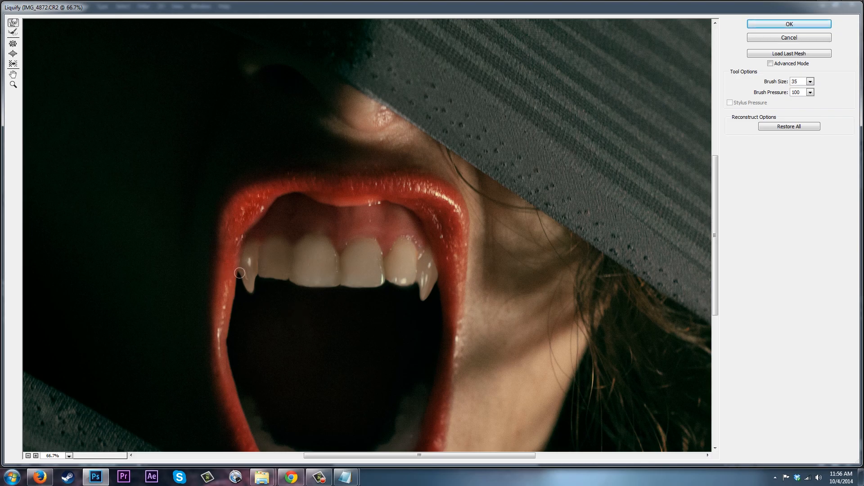
pyautogui.moveTo(239, 274); pyautogui.dragTo(252, 293)
pyautogui.press(']')
pyautogui.press(']')
pyautogui.moveTo(238, 276); pyautogui.dragTo(240, 277)
pyautogui.hotkey('ctrl', 'z')
pyautogui.hotkey('ctrl', '-')
pyautogui.click(789, 23)
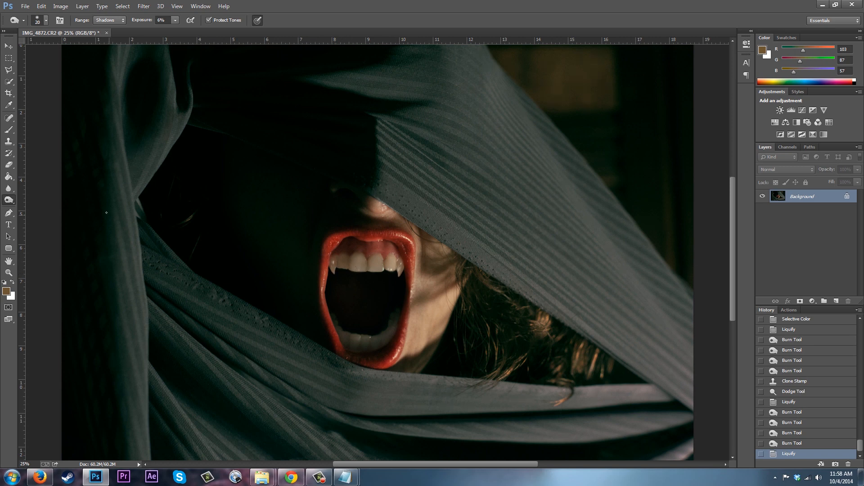
# Sample a tooth colour from the front teeth and set the Brush opacity to 21%.
pyautogui.click(9, 105)
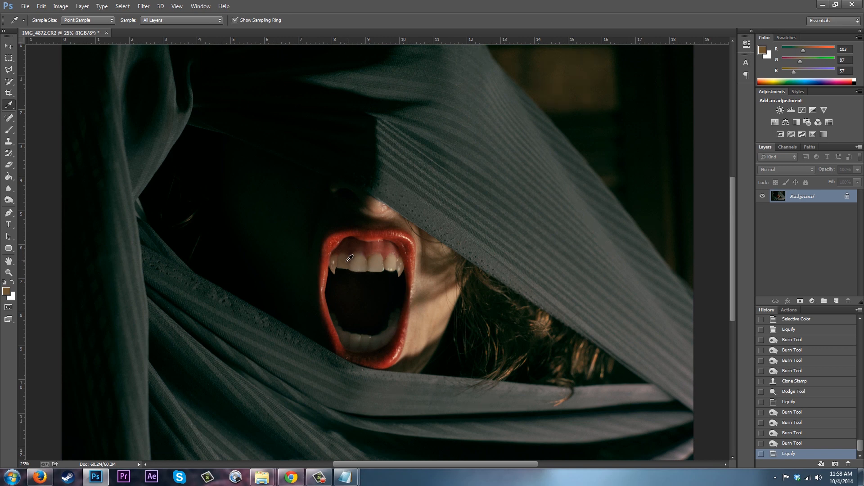
pyautogui.click(342, 262)
pyautogui.click(9, 129)
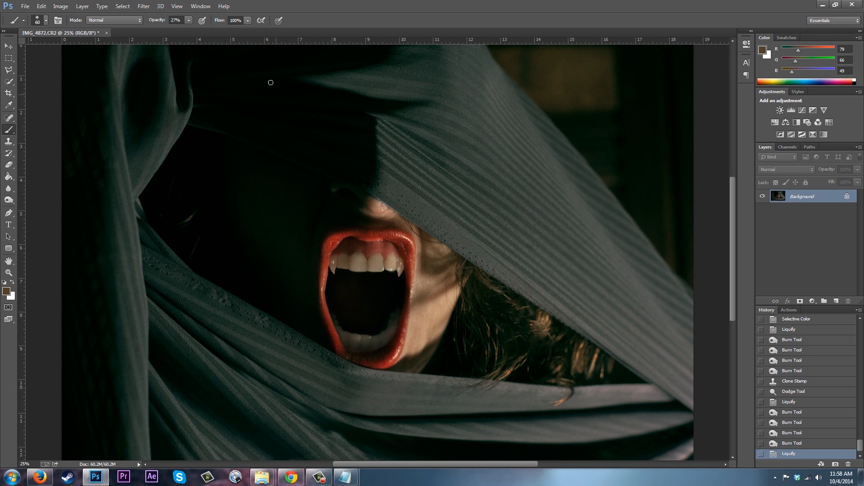
pyautogui.click(189, 21)
pyautogui.moveTo(184, 30); pyautogui.dragTo(186, 31)
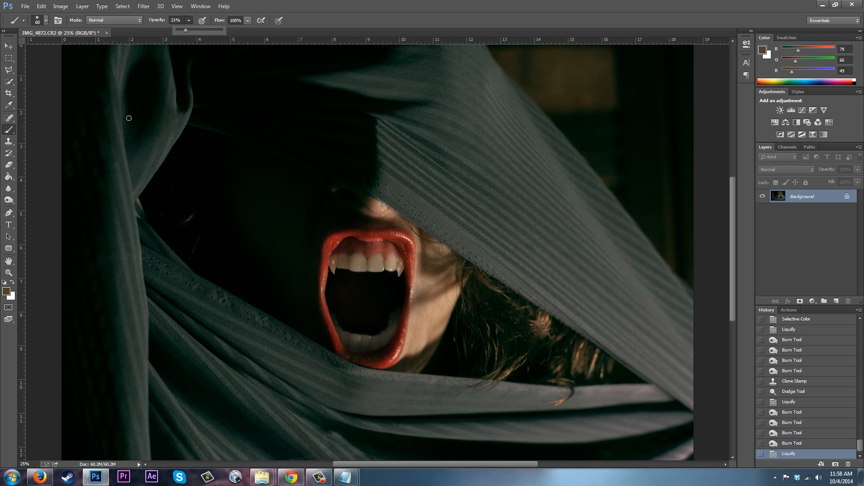
# Paint over the right fang's base with the brush, then revert both strokes in the history.
pyautogui.click(400, 263)
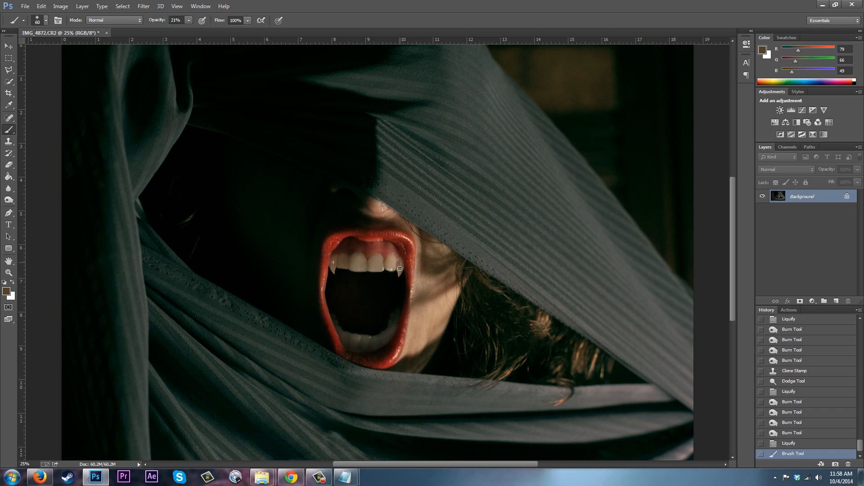
pyautogui.click(401, 266)
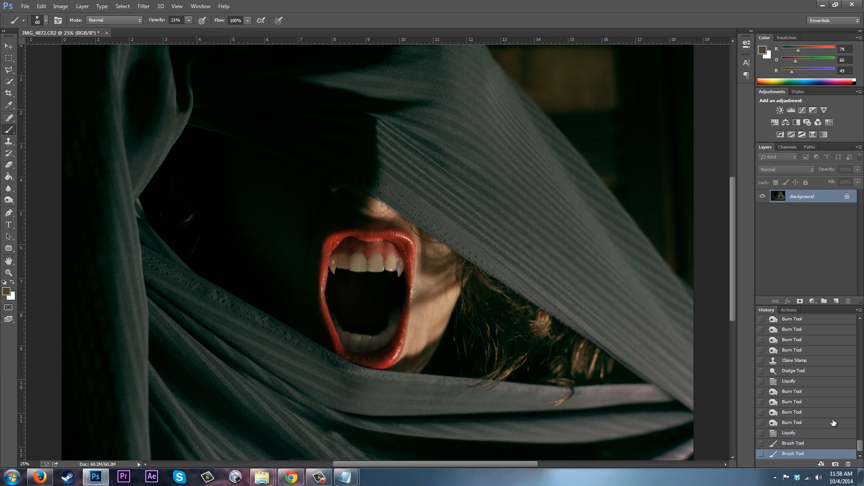
pyautogui.click(790, 445)
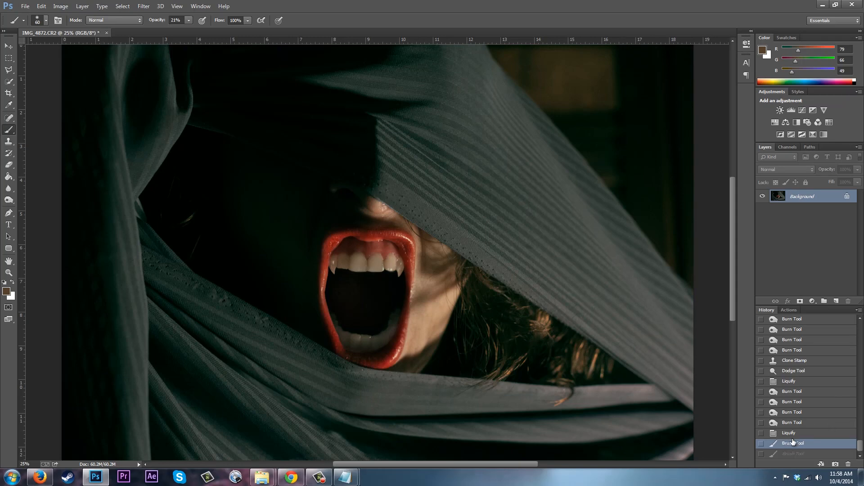
pyautogui.click(793, 434)
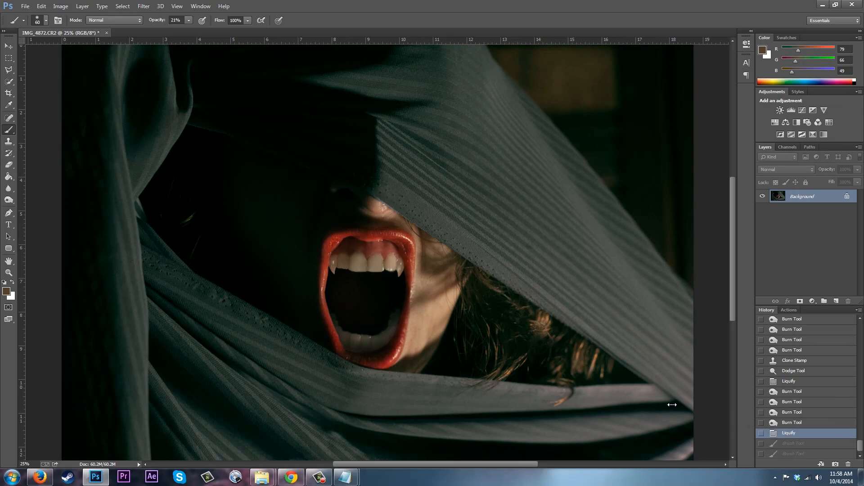
# Sample a lighter tooth colour and paint the fang bases, stepping back through the history.
pyautogui.click(8, 105)
pyautogui.click(386, 258)
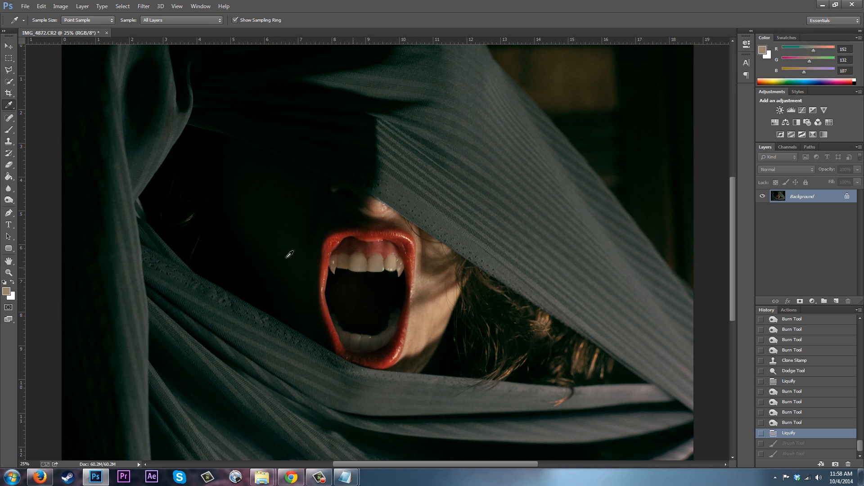
pyautogui.press('b')
pyautogui.click(388, 271)
pyautogui.moveTo(340, 261); pyautogui.dragTo(345, 264)
pyautogui.click(400, 261)
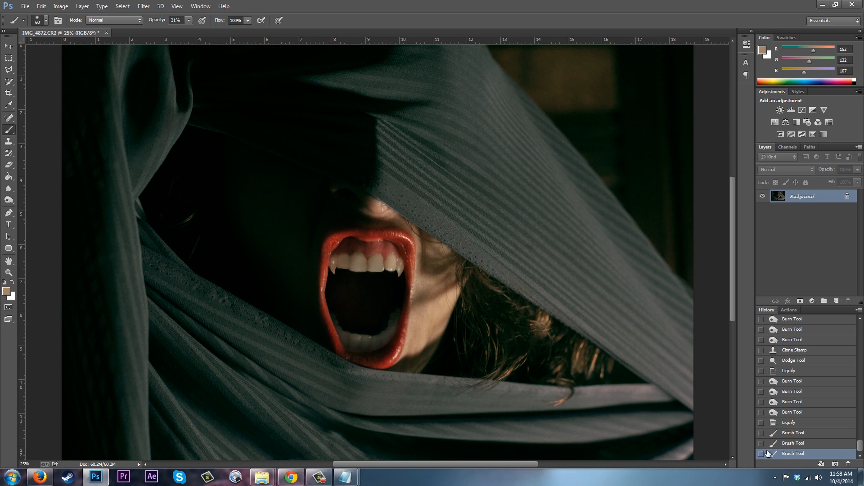
pyautogui.click(804, 425)
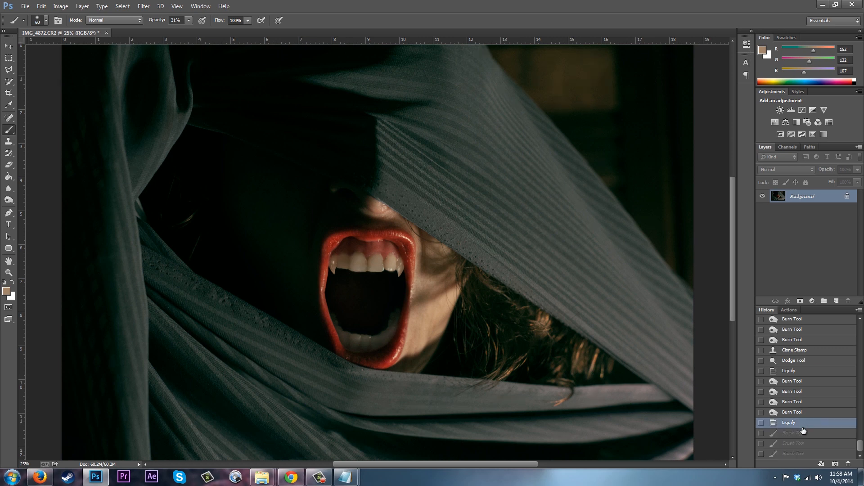
pyautogui.click(794, 435)
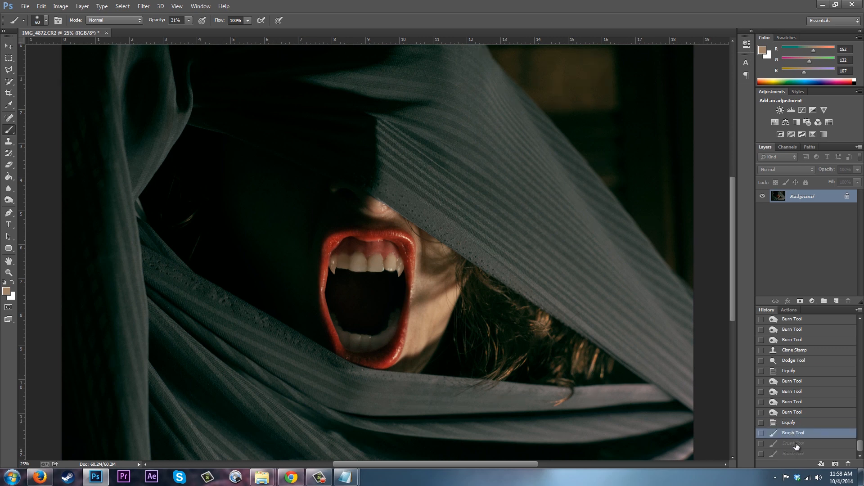
pyautogui.click(797, 444)
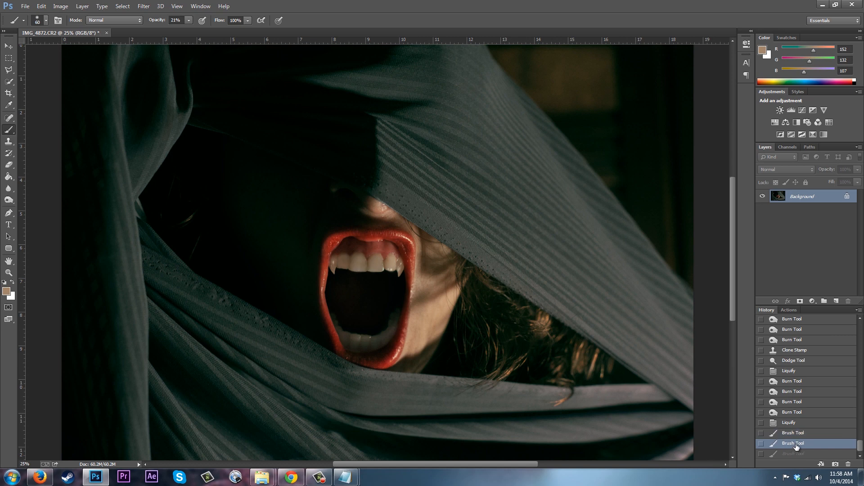
pyautogui.click(796, 433)
# Sample a darker tooth colour, paint both fang bases and the teeth edge, then revert to the Liquify state.
pyautogui.press('i')
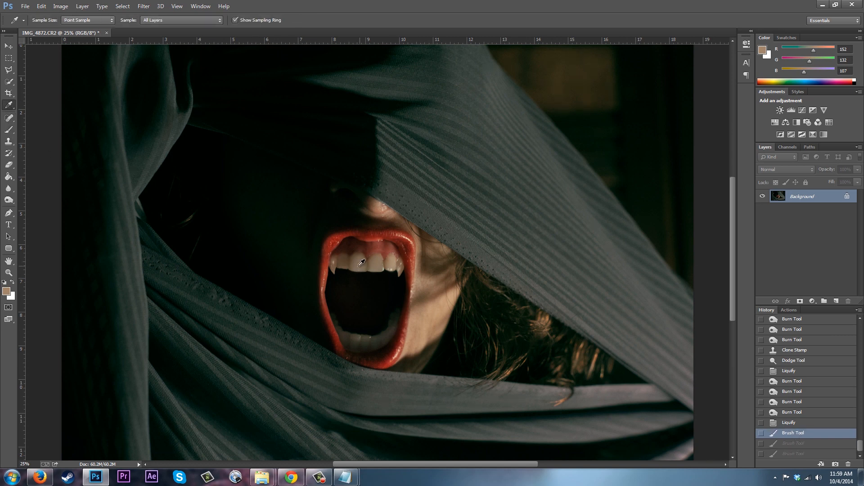
pyautogui.click(353, 261)
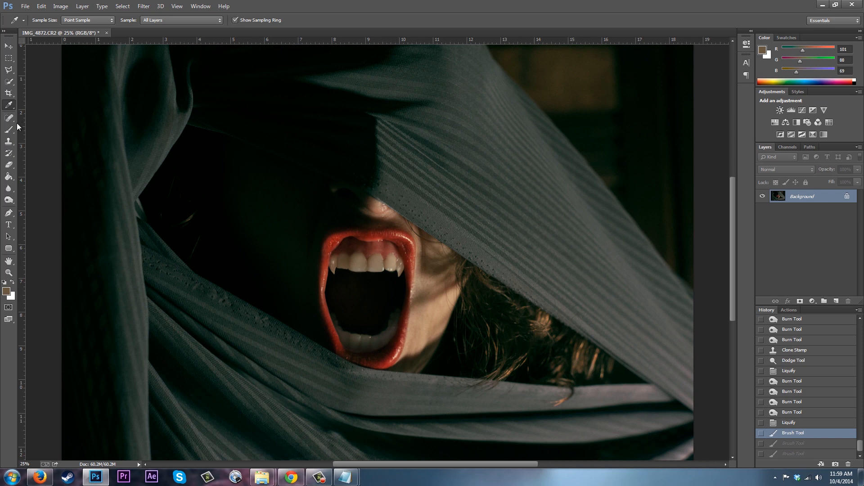
pyautogui.press('b')
pyautogui.moveTo(341, 260); pyautogui.dragTo(344, 264)
pyautogui.moveTo(344, 259); pyautogui.dragTo(343, 264)
pyautogui.moveTo(399, 261); pyautogui.dragTo(400, 267)
pyautogui.moveTo(398, 262); pyautogui.dragTo(393, 266)
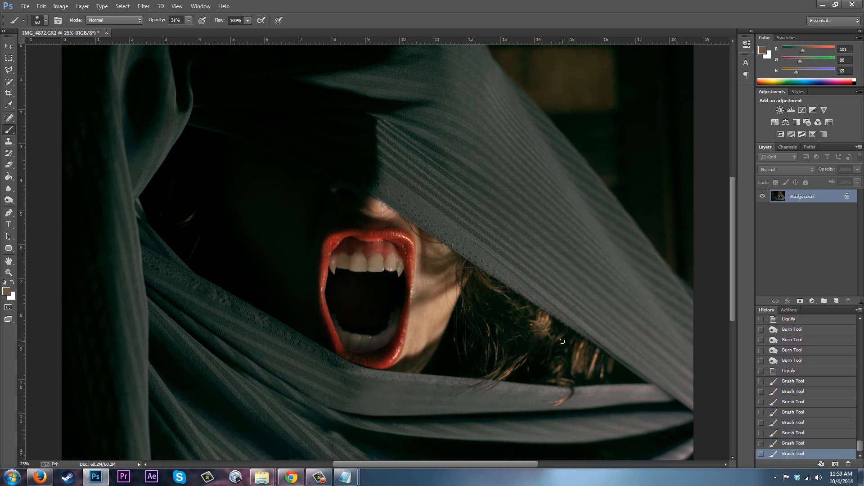
pyautogui.click(791, 373)
pyautogui.keyDown('alt'); pyautogui.click(345, 263); pyautogui.keyUp('alt')
pyautogui.moveTo(344, 262); pyautogui.dragTo(390, 261)
pyautogui.moveTo(375, 261)
pyautogui.mouseDown()
pyautogui.moveTo(343, 264)
pyautogui.moveTo(357, 264)
pyautogui.mouseUp()
pyautogui.click(804, 394)
# Burn between the front teeth with the Burn tool at Midtones range, then revert the stroke.
pyautogui.click(9, 201)
pyautogui.click(110, 20)
pyautogui.click(110, 37)
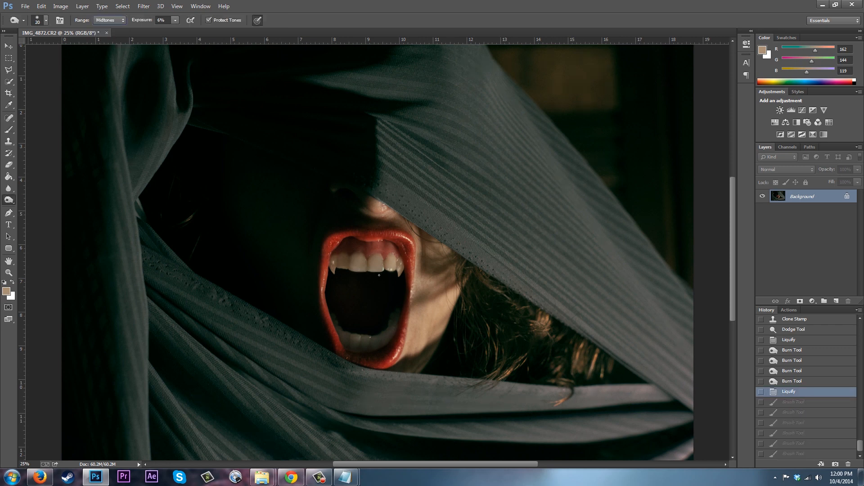
pyautogui.click(383, 268)
pyautogui.press(']')
pyautogui.press(']')
pyautogui.press(']')
pyautogui.press(']')
pyautogui.press(']')
pyautogui.press(']')
pyautogui.press(']')
pyautogui.press(']')
pyautogui.press(']')
pyautogui.press(']')
pyautogui.press(']')
pyautogui.press(']')
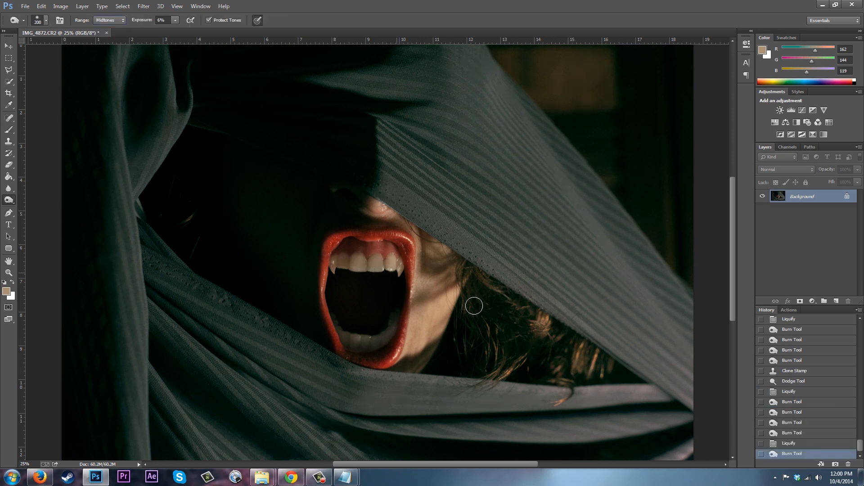
pyautogui.click(790, 445)
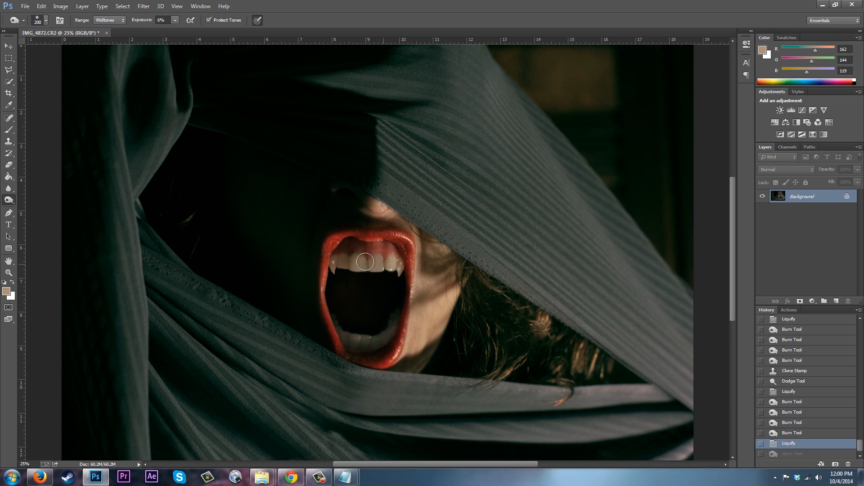
# Restore the burn stroke between the front teeth.
pyautogui.hotkey('ctrl', 'z')
pyautogui.hotkey('ctrl', 'z')
pyautogui.hotkey('ctrl', 'z')
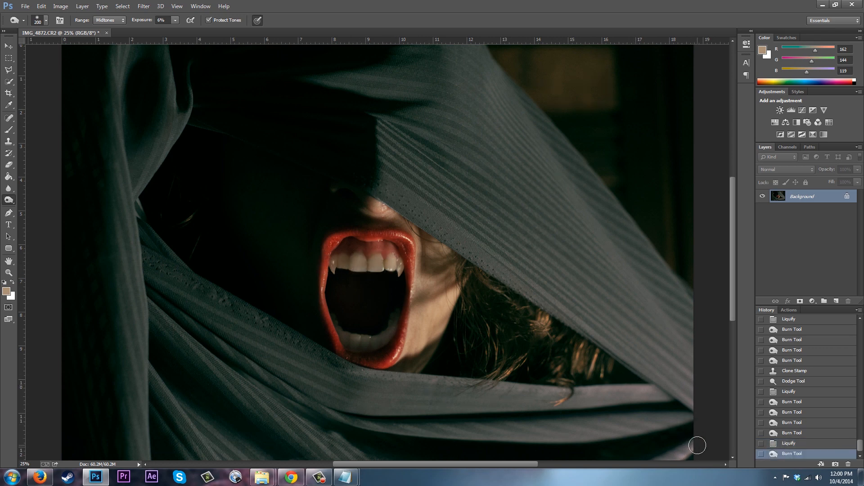
# Switch to the Blur tool, shrink its brush, and blur the fang tips and the lower edges of the teeth.
pyautogui.click(7, 187)
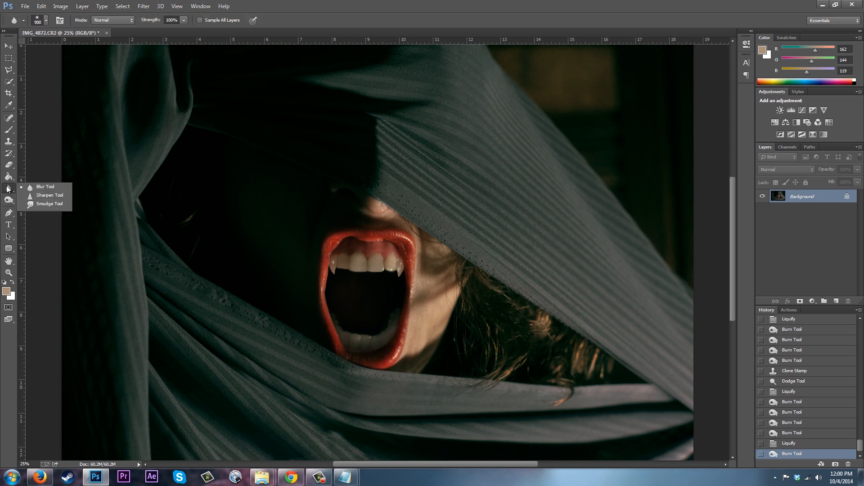
pyautogui.click(40, 186)
pyautogui.press('[')
pyautogui.press('[')
pyautogui.press('[')
pyautogui.press('[')
pyautogui.press('[')
pyautogui.press('[')
pyautogui.press('[')
pyautogui.press('[')
pyautogui.press('[')
pyautogui.press('[')
pyautogui.press('[')
pyautogui.press('[')
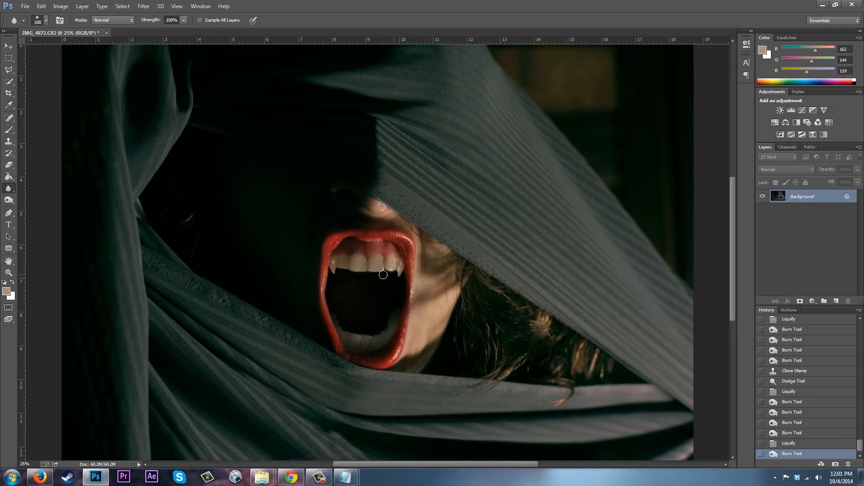
pyautogui.moveTo(332, 266); pyautogui.dragTo(333, 276)
pyautogui.click(401, 275)
pyautogui.moveTo(401, 270)
pyautogui.mouseDown()
pyautogui.moveTo(400, 279)
pyautogui.moveTo(400, 269)
pyautogui.mouseUp()
pyautogui.click(401, 269)
pyautogui.click(335, 275)
pyautogui.moveTo(334, 274); pyautogui.dragTo(335, 273)
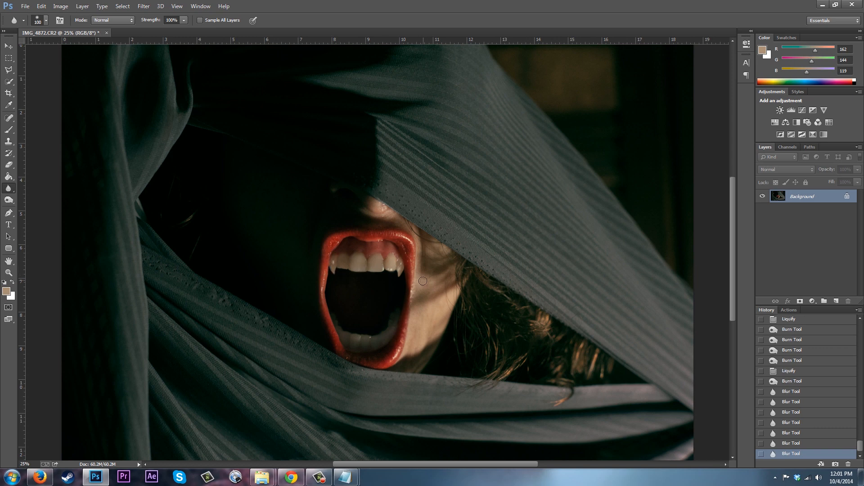
pyautogui.click(399, 276)
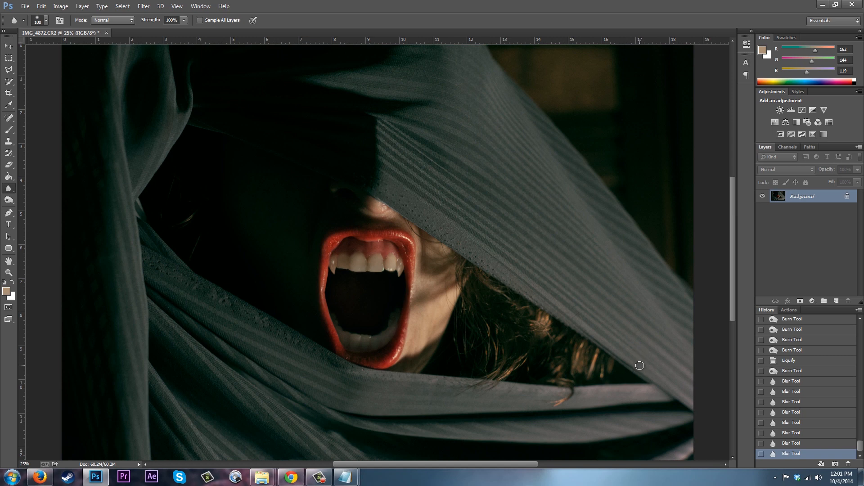
# Open Color Balance and shift the shadows to -4 on cyan–red and -12 on magenta–green.
pyautogui.hotkey('ctrl', '-')
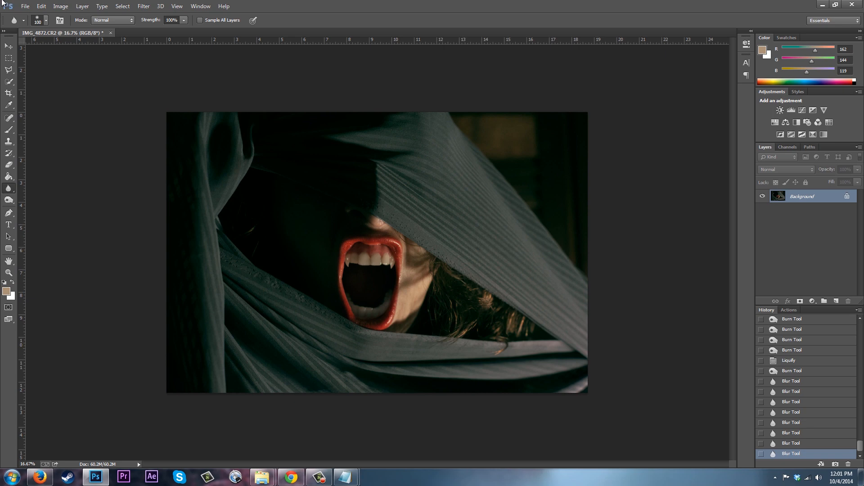
pyautogui.click(66, 10)
pyautogui.moveTo(76, 30)
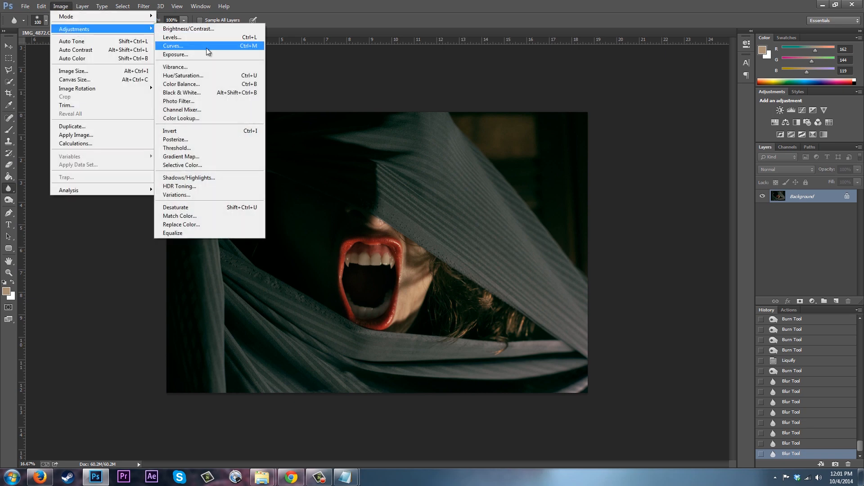
pyautogui.click(183, 85)
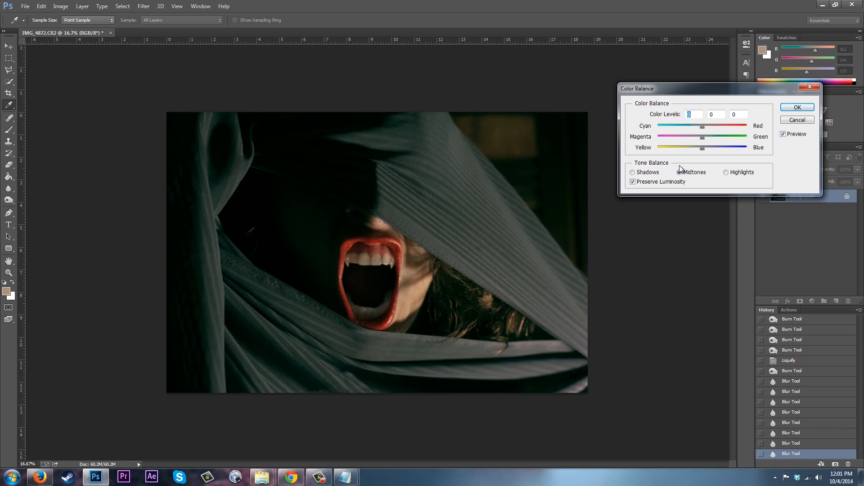
pyautogui.click(726, 173)
pyautogui.click(632, 172)
pyautogui.click(696, 174)
pyautogui.click(633, 173)
pyautogui.moveTo(702, 127); pyautogui.dragTo(699, 139)
pyautogui.moveTo(700, 139); pyautogui.dragTo(698, 140)
pyautogui.moveTo(703, 149); pyautogui.dragTo(704, 149)
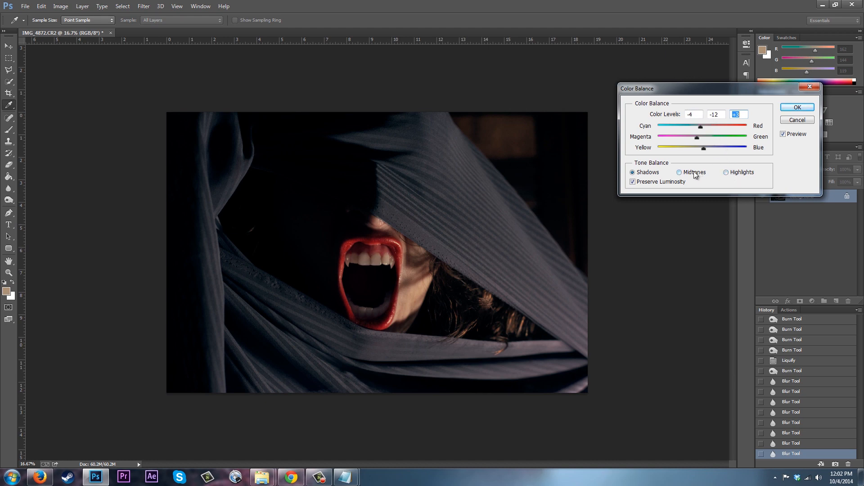
# Adjust the highlights, set the midtones yellow–blue level to -6, and apply the Color Balance.
pyautogui.click(727, 173)
pyautogui.moveTo(702, 127); pyautogui.dragTo(701, 149)
pyautogui.click(681, 173)
pyautogui.moveTo(704, 151); pyautogui.dragTo(701, 152)
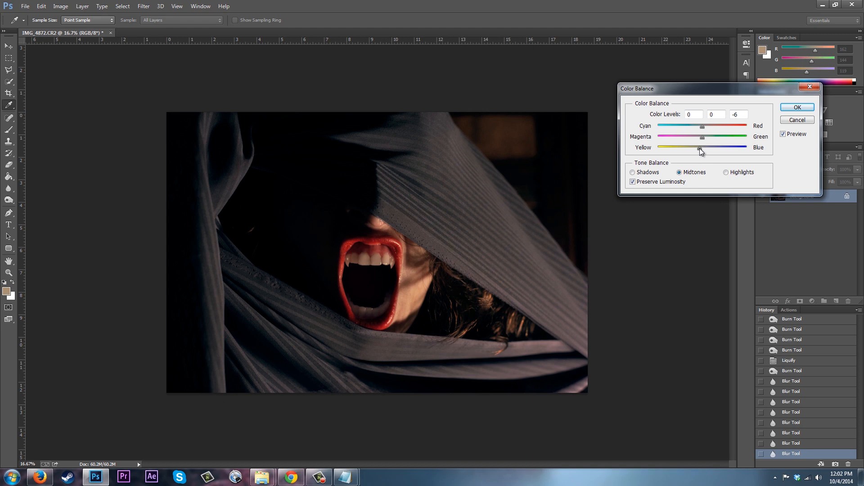
pyautogui.moveTo(703, 127); pyautogui.dragTo(705, 129)
pyautogui.click(784, 134)
pyautogui.click(798, 109)
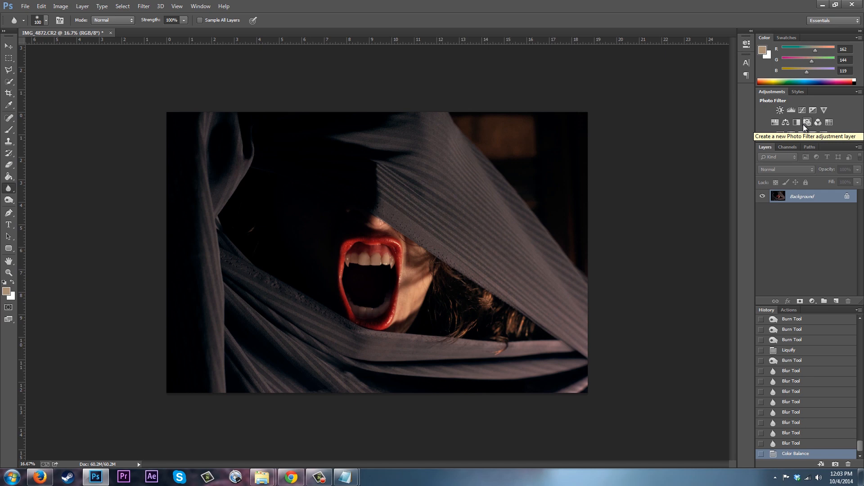
# Try cropping the image more tightly around the face.
pyautogui.click(8, 93)
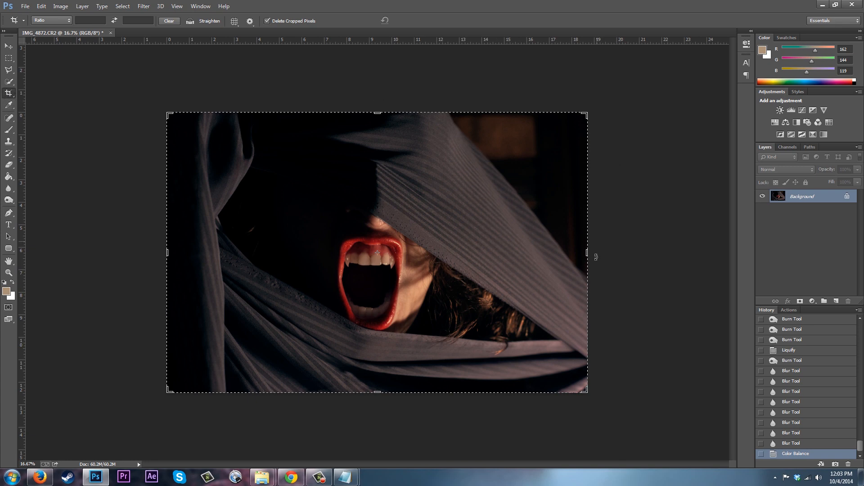
pyautogui.moveTo(590, 257)
pyautogui.mouseDown()
pyautogui.moveTo(565, 259)
pyautogui.moveTo(597, 271)
pyautogui.moveTo(580, 270)
pyautogui.moveTo(593, 243)
pyautogui.moveTo(583, 245)
pyautogui.mouseUp()
pyautogui.moveTo(377, 113); pyautogui.dragTo(379, 95)
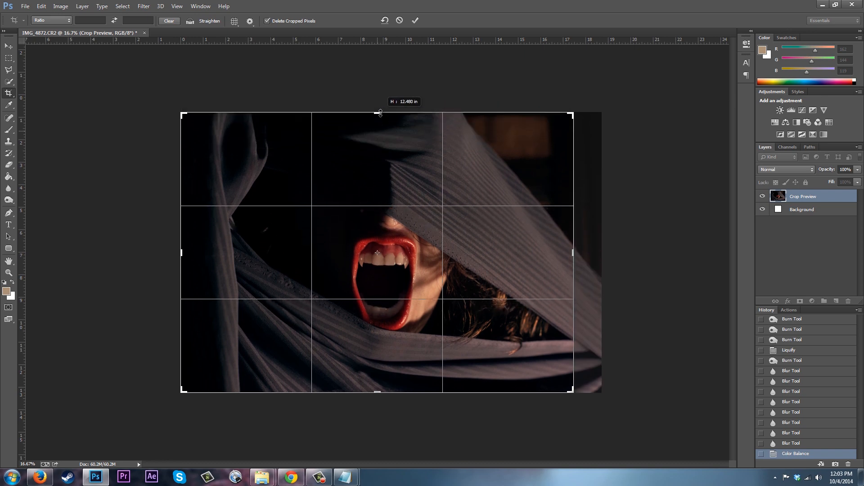
pyautogui.moveTo(573, 253); pyautogui.dragTo(588, 253)
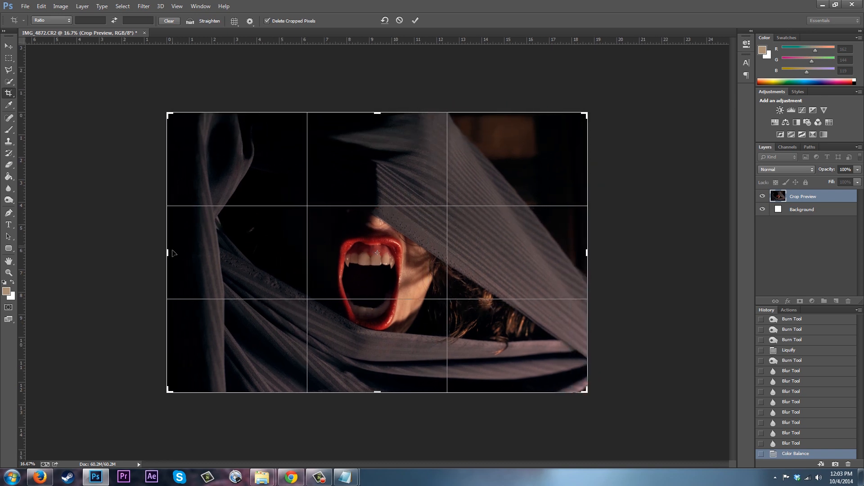
pyautogui.moveTo(167, 256); pyautogui.dragTo(216, 267)
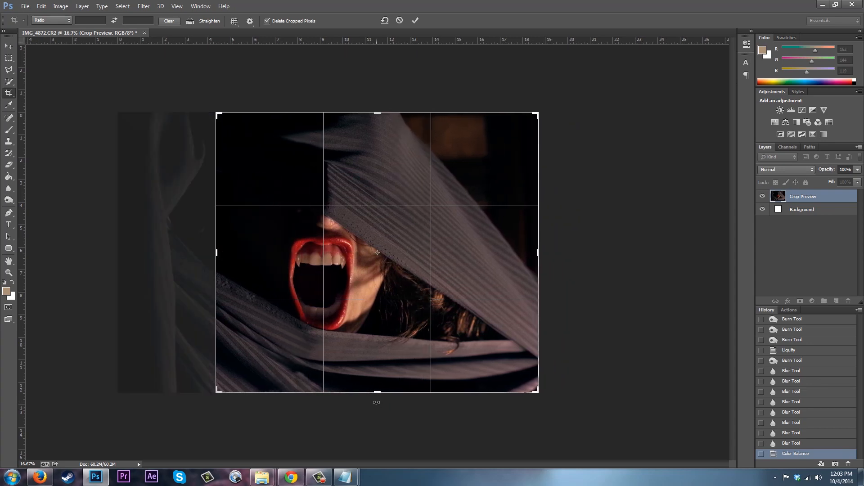
pyautogui.moveTo(377, 390); pyautogui.dragTo(381, 377)
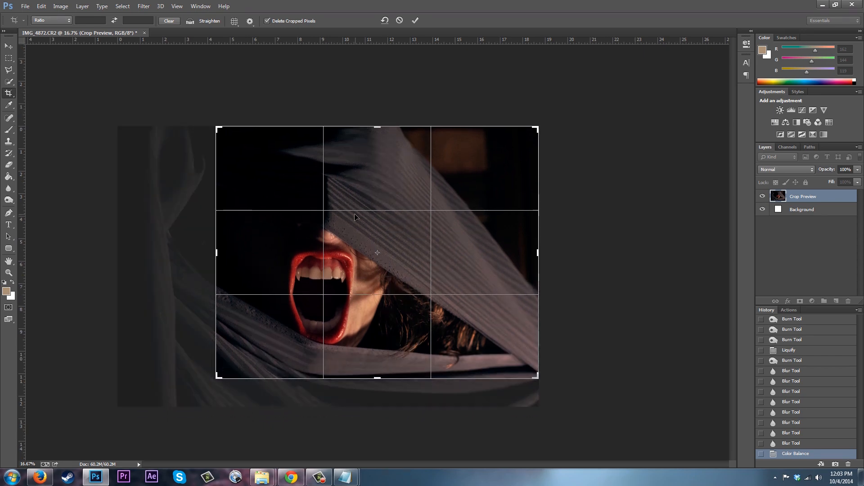
pyautogui.moveTo(215, 378); pyautogui.dragTo(175, 392)
pyautogui.rightClick(245, 347)
pyautogui.click(250, 329)
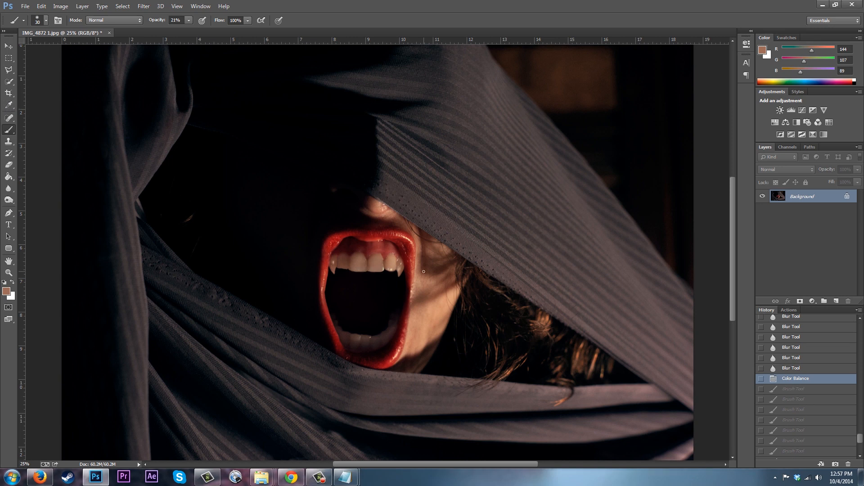
# Sample a tooth colour and paint it over the left front teeth with the brush at 21% opacity.
pyautogui.click(9, 104)
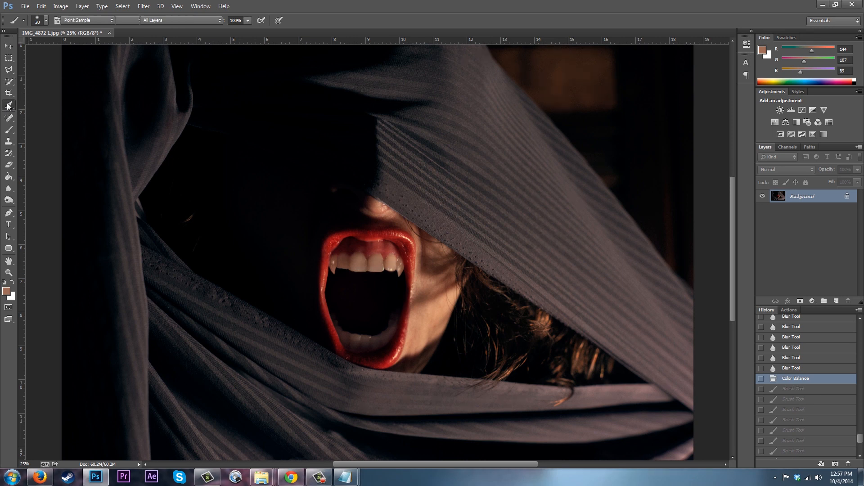
pyautogui.click(378, 261)
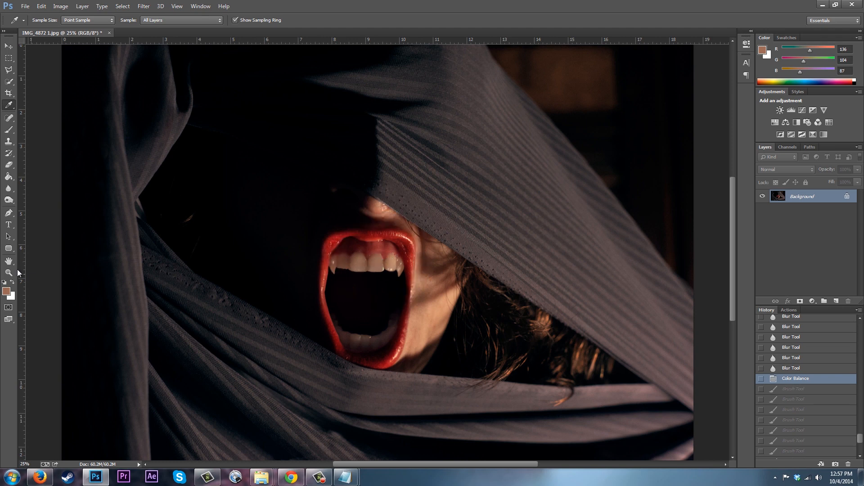
pyautogui.click(11, 132)
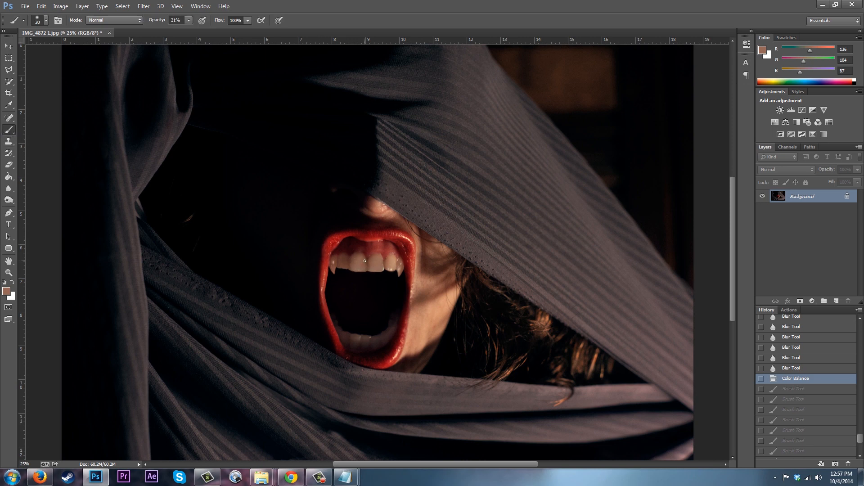
pyautogui.scroll(3, 365, 264)
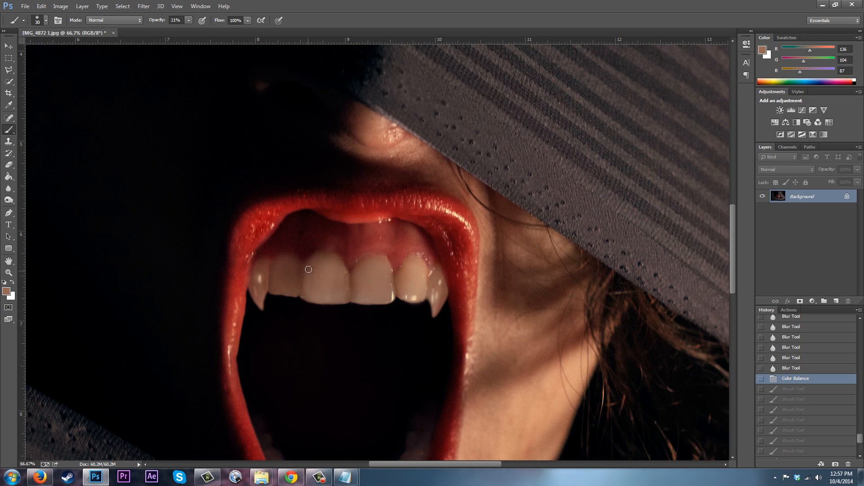
pyautogui.moveTo(314, 270); pyautogui.dragTo(344, 279)
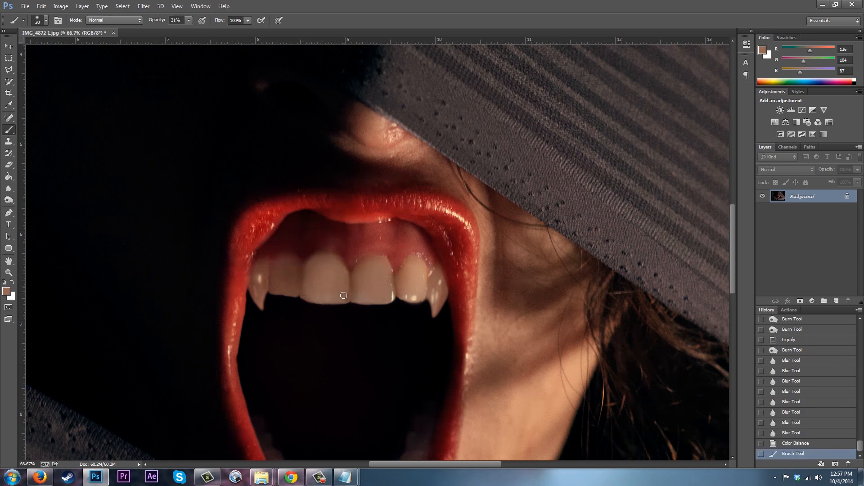
pyautogui.moveTo(318, 299)
pyautogui.mouseDown()
pyautogui.moveTo(346, 288)
pyautogui.moveTo(346, 301)
pyautogui.mouseUp()
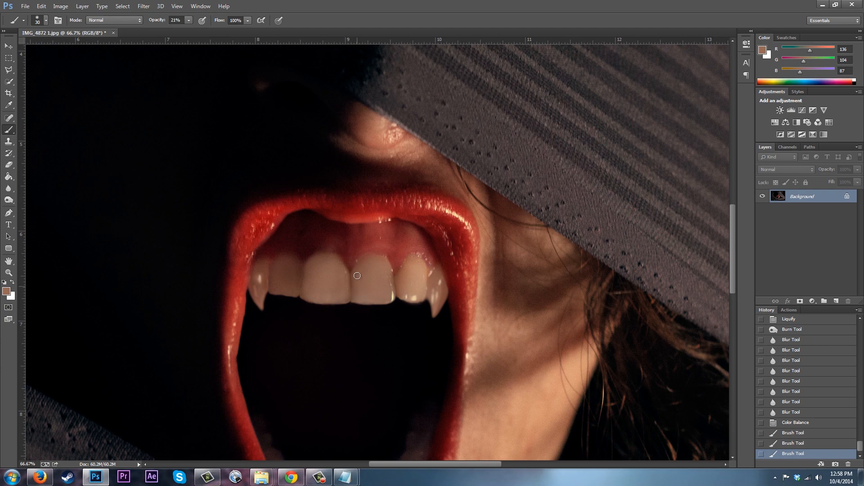
# Paint the sampled tooth colour over the remaining front teeth and the fang bases.
pyautogui.moveTo(355, 282); pyautogui.dragTo(356, 294)
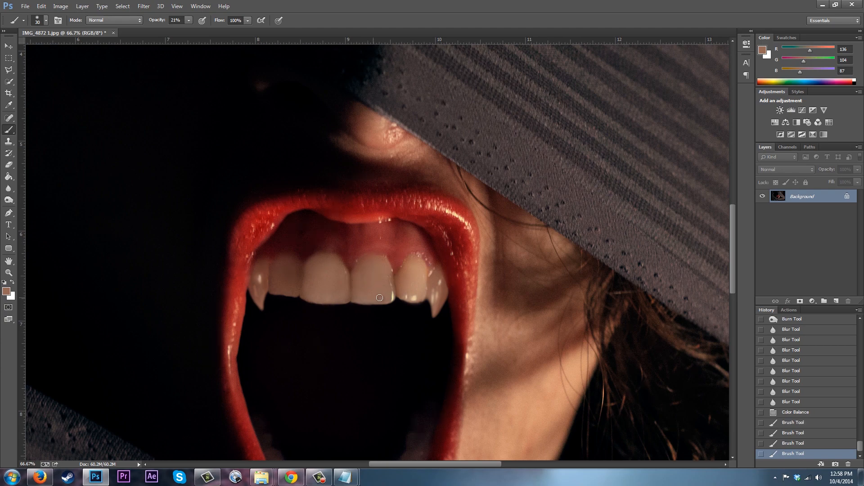
pyautogui.moveTo(390, 291); pyautogui.dragTo(383, 261)
pyautogui.moveTo(407, 272)
pyautogui.mouseDown()
pyautogui.moveTo(402, 291)
pyautogui.moveTo(405, 265)
pyautogui.mouseUp()
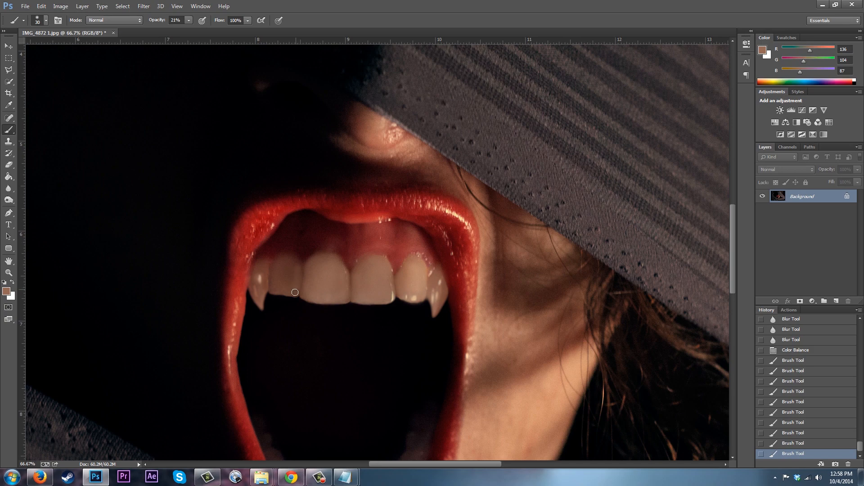
pyautogui.moveTo(289, 268); pyautogui.dragTo(282, 280)
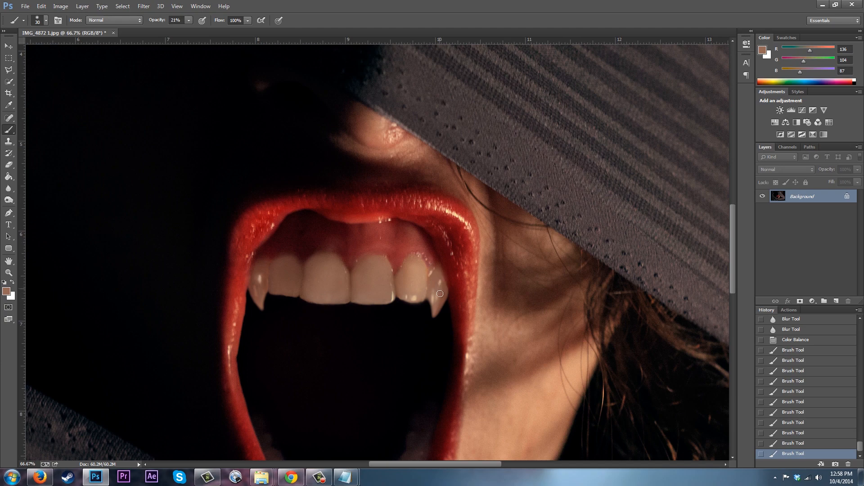
pyautogui.moveTo(440, 283); pyautogui.dragTo(432, 276)
pyautogui.moveTo(306, 293)
pyautogui.mouseDown()
pyautogui.moveTo(309, 269)
pyautogui.moveTo(335, 261)
pyautogui.mouseUp()
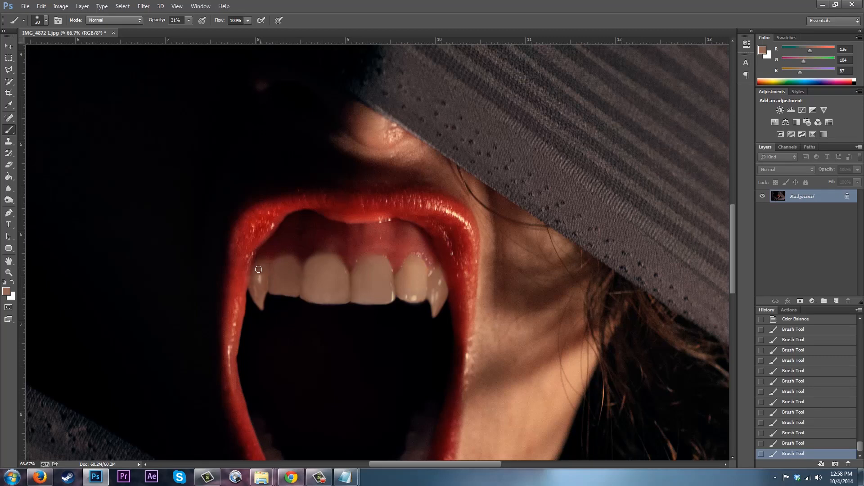
pyautogui.moveTo(258, 286)
pyautogui.mouseDown()
pyautogui.moveTo(263, 276)
pyautogui.moveTo(264, 288)
pyautogui.mouseUp()
# Compare the current retouch with the Color Balance state and the original image in the history.
pyautogui.hotkey('ctrl', '-')
pyautogui.hotkey('ctrl', '-')
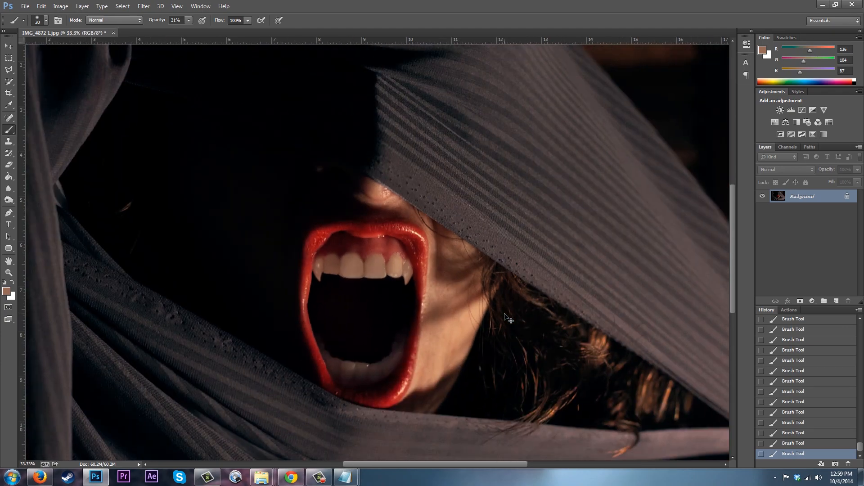
pyautogui.hotkey('ctrl', '-')
pyautogui.hotkey('ctrl', '-')
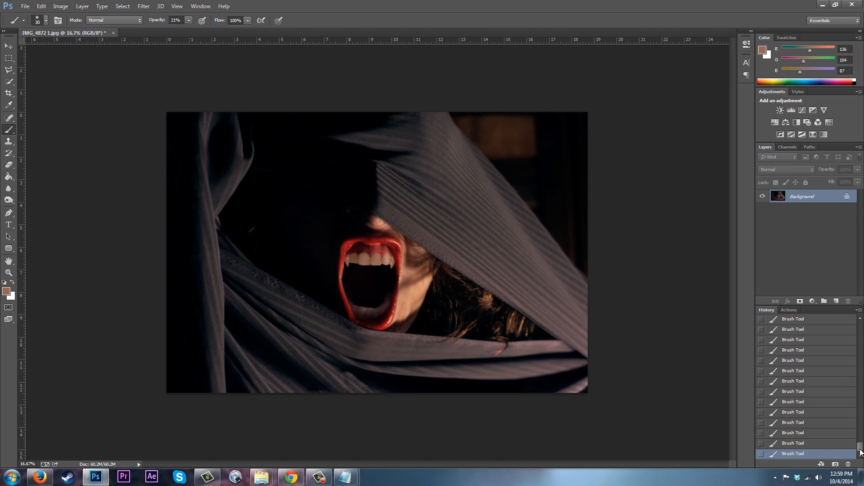
pyautogui.scroll(5, 840, 407)
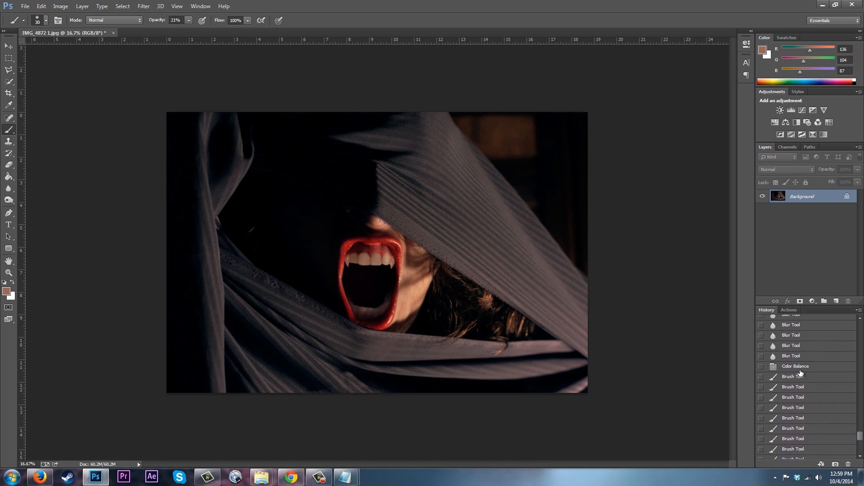
pyautogui.click(800, 368)
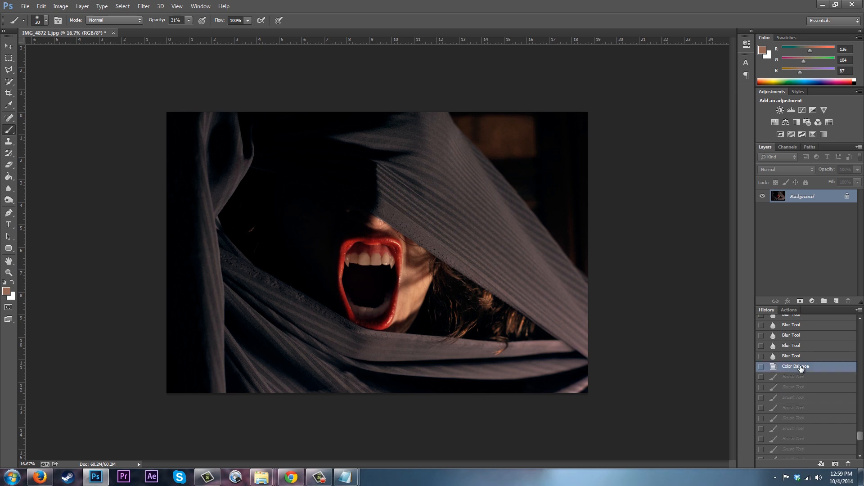
pyautogui.scroll(-5, 862, 428)
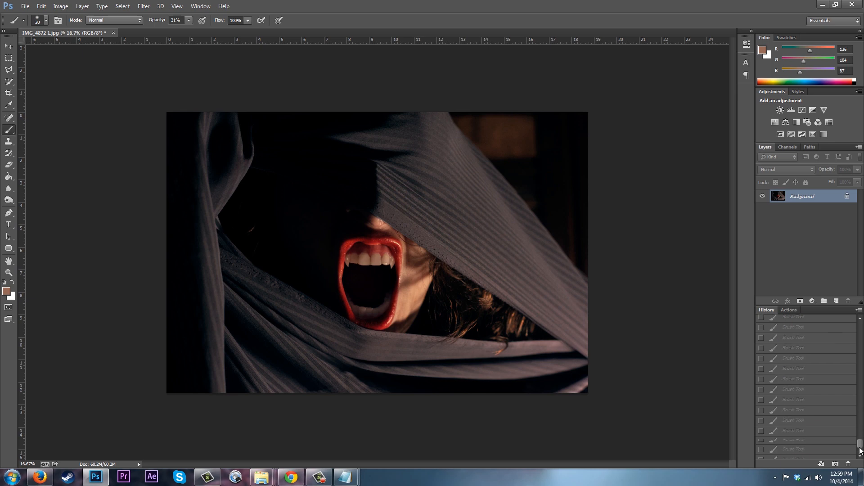
pyautogui.click(787, 454)
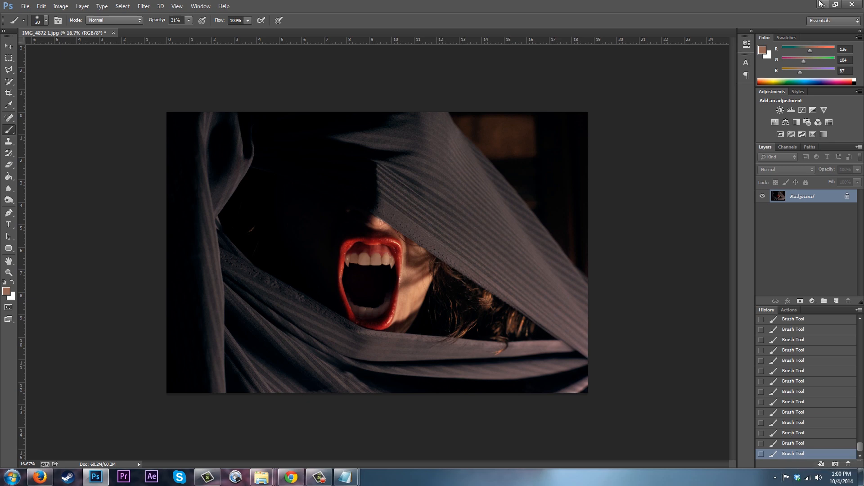
pyautogui.scroll(10, 861, 446)
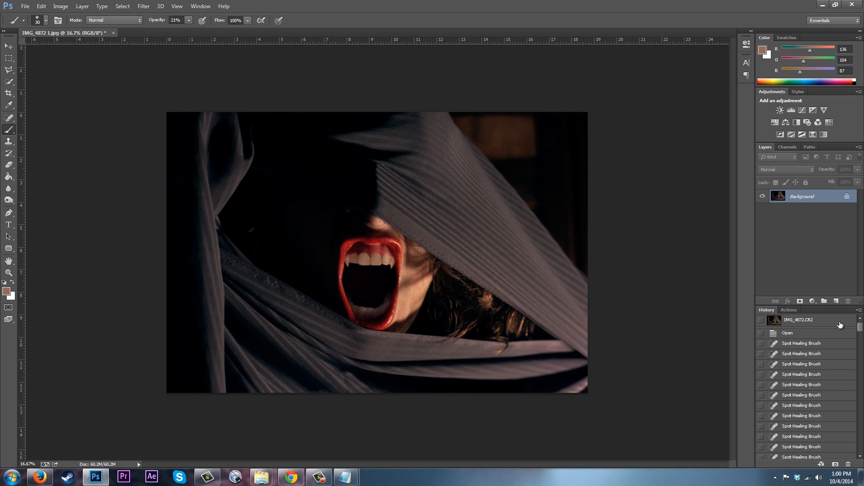
pyautogui.click(840, 324)
pyautogui.moveTo(861, 328); pyautogui.dragTo(860, 439)
pyautogui.click(792, 455)
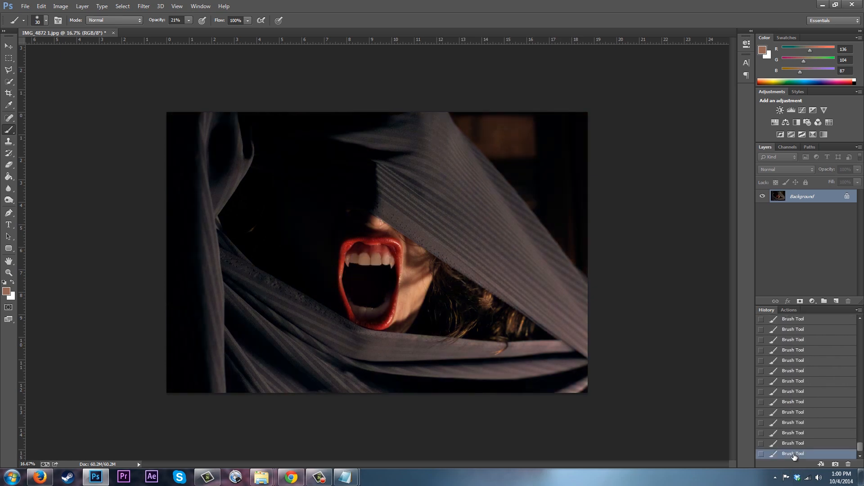
pyautogui.moveTo(860, 442); pyautogui.dragTo(861, 321)
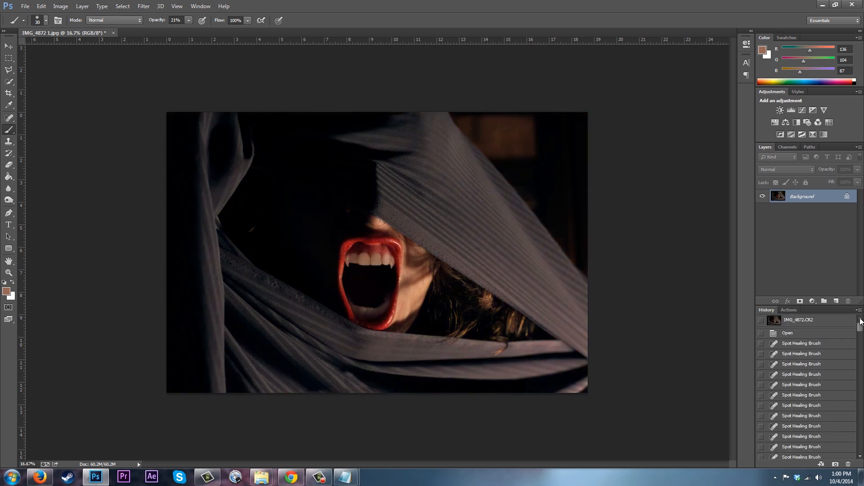
pyautogui.click(808, 322)
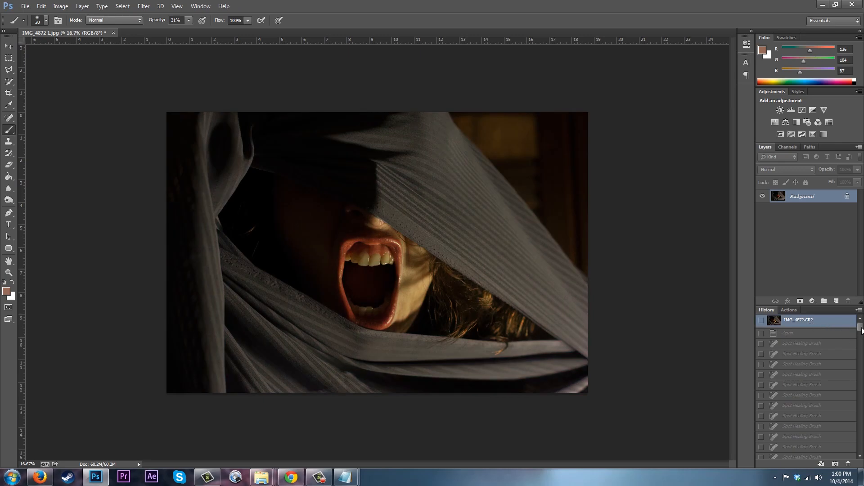
pyautogui.moveTo(861, 327); pyautogui.dragTo(859, 447)
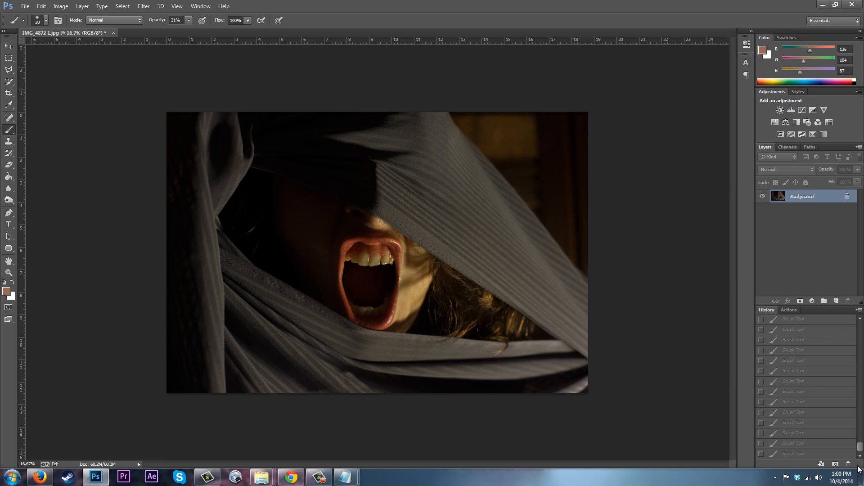
pyautogui.click(808, 454)
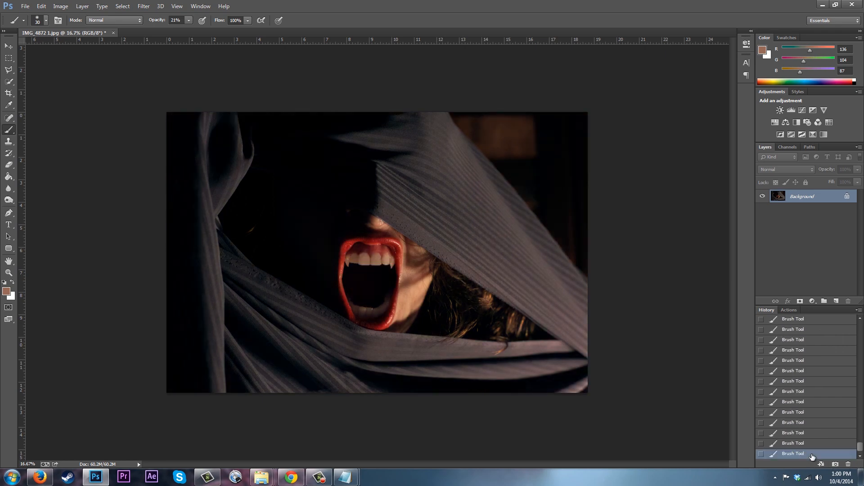